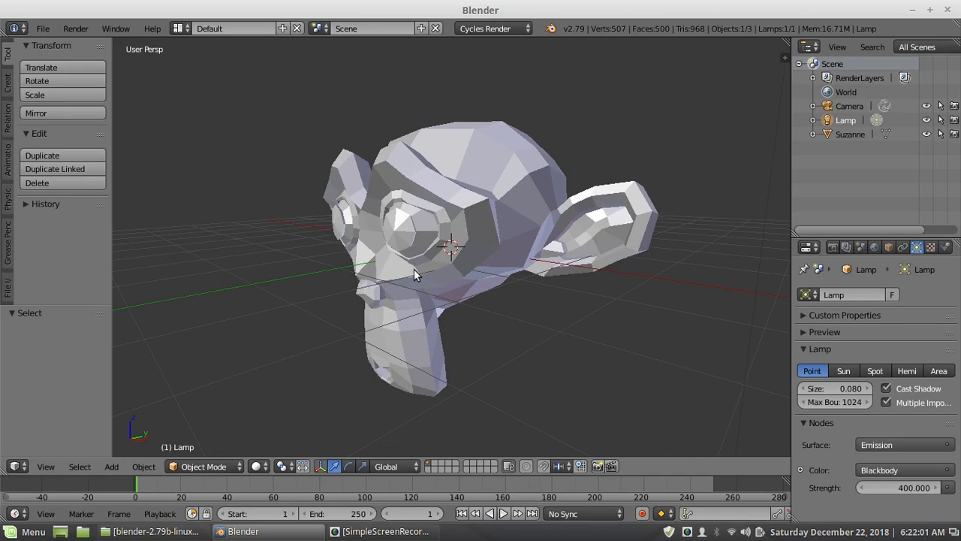
Examine the faceted monkey head from several angles
{"action": "middle_click_drag", "start_coordinate": [370, 276], "coordinate": [402, 275]}
{"action": "scroll", "coordinate": [456, 280], "scroll_direction": "up", "scroll_amount": 1}
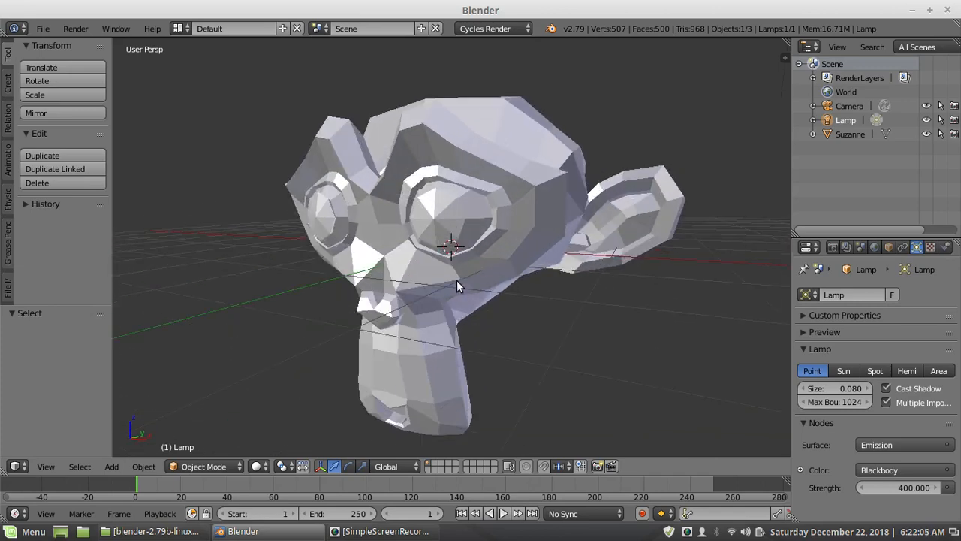
{"action": "scroll", "coordinate": [473, 227], "scroll_direction": "down", "scroll_amount": 2}
{"action": "mouse_move", "coordinate": [528, 239]}
{"action": "middle_mouse_down"}
{"action": "mouse_move", "coordinate": [468, 267]}
{"action": "mouse_move", "coordinate": [553, 280]}
{"action": "mouse_move", "coordinate": [537, 281]}
{"action": "middle_mouse_up"}
{"action": "middle_click_drag", "start_coordinate": [491, 307], "coordinate": [471, 285]}
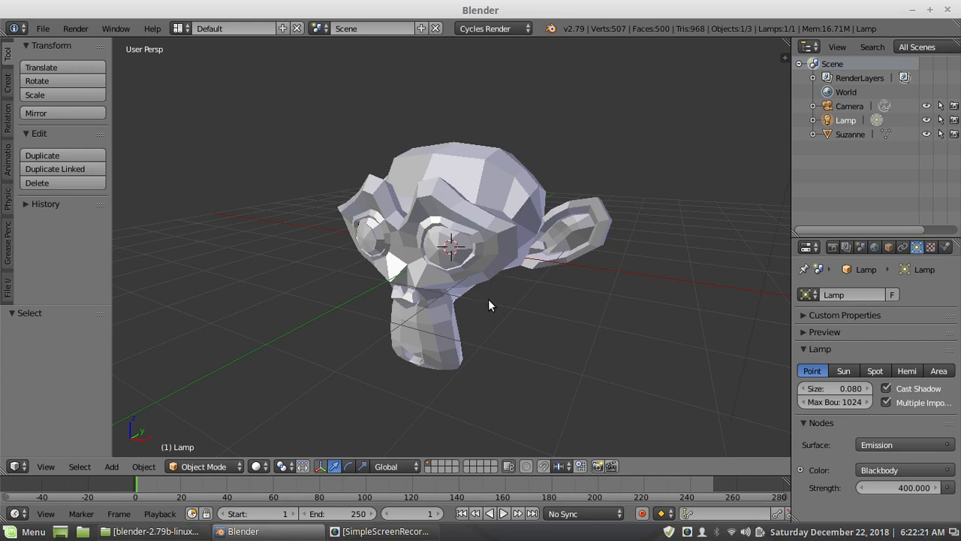
{"action": "middle_click_drag", "start_coordinate": [467, 326], "coordinate": [482, 295]}
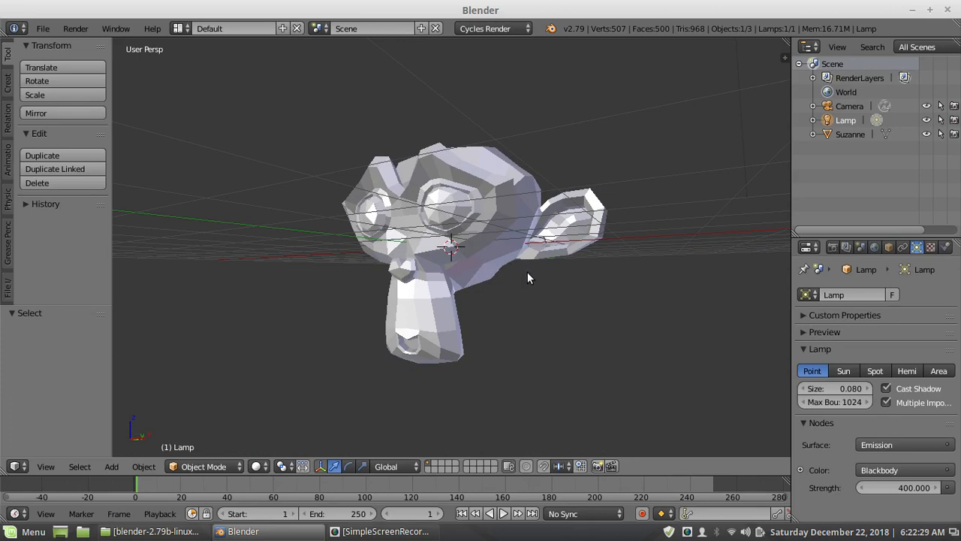
{"action": "middle_click_drag", "start_coordinate": [548, 181], "coordinate": [523, 232]}
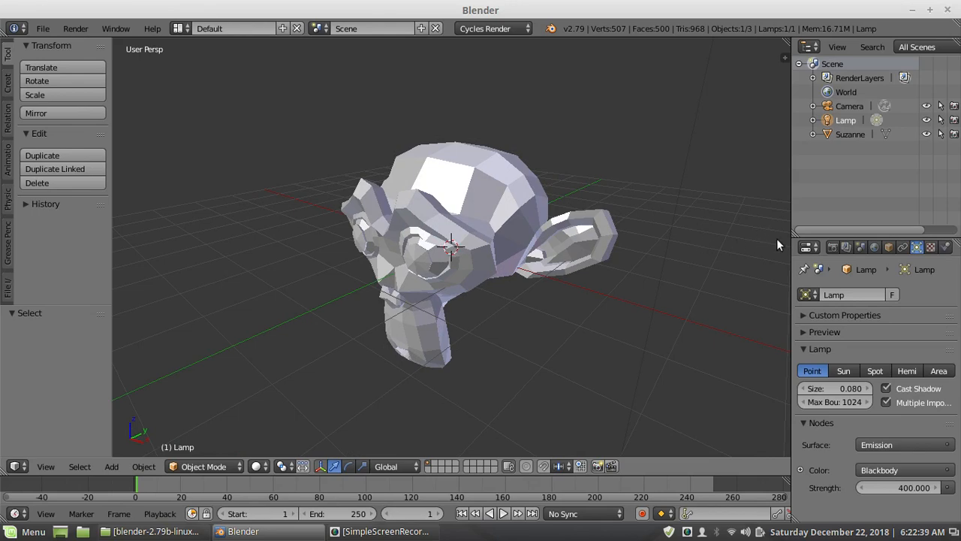
{"action": "middle_click_drag", "start_coordinate": [590, 266], "coordinate": [624, 244]}
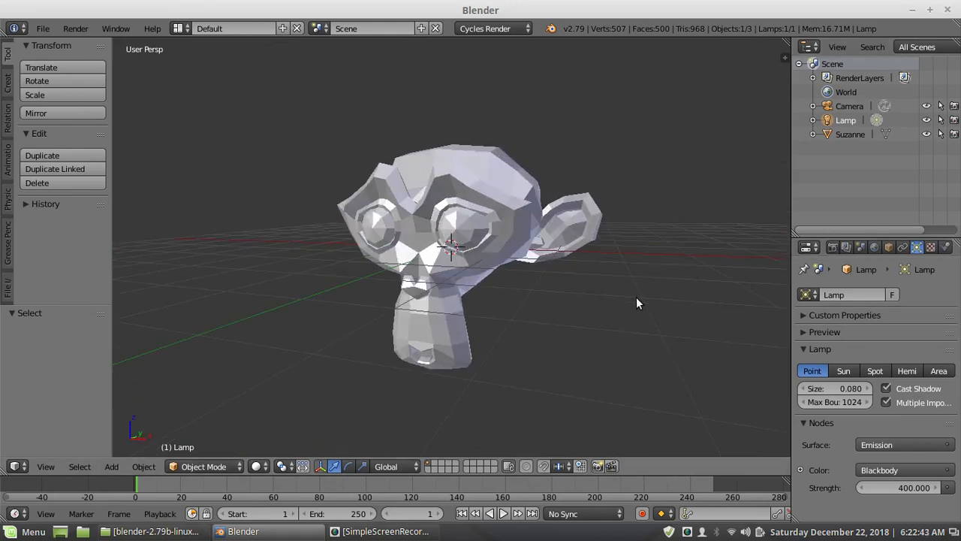
Add a Subdivision Surface modifier to the Suzanne monkey head with 2 view subdivisions
{"action": "right_click", "coordinate": [485, 188]}
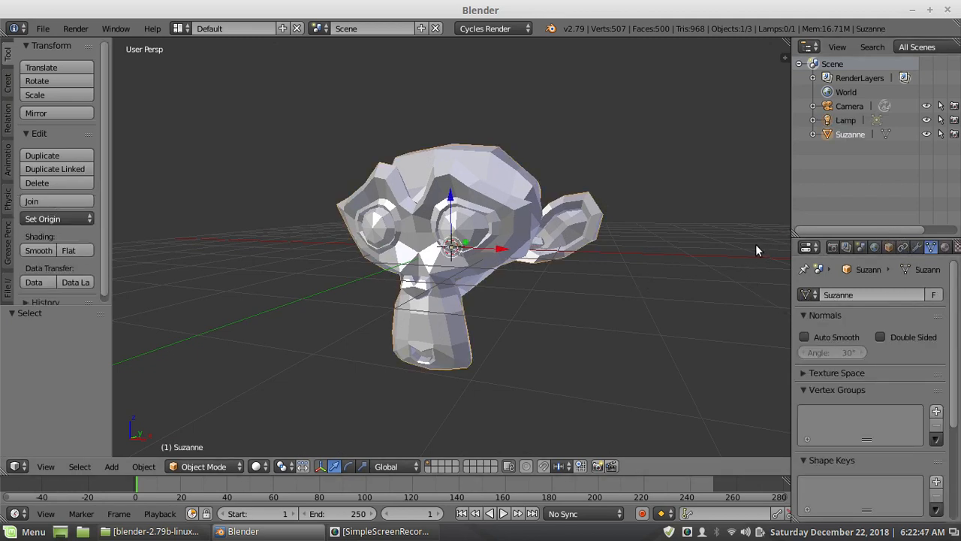
{"action": "left_click_drag", "start_coordinate": [790, 272], "coordinate": [770, 270]}
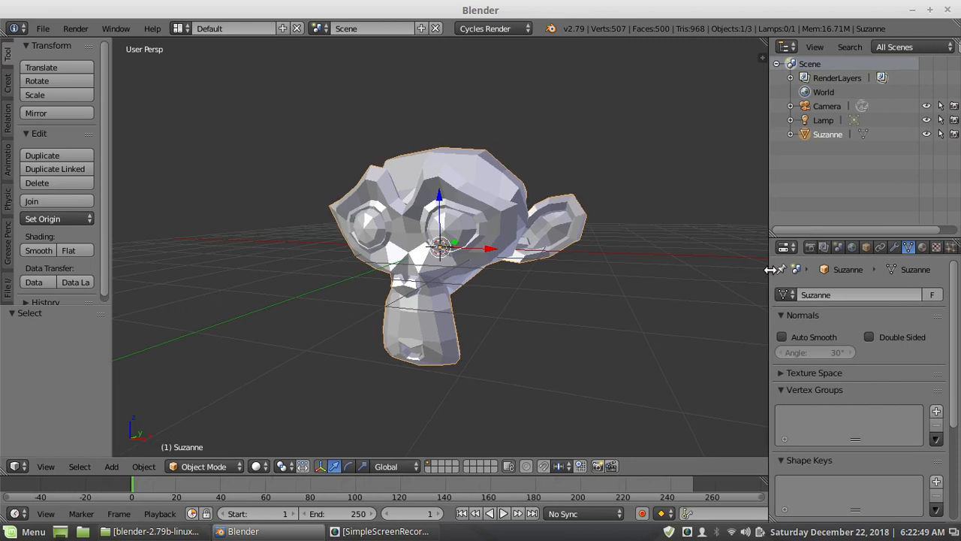
{"action": "left_click", "coordinate": [894, 247]}
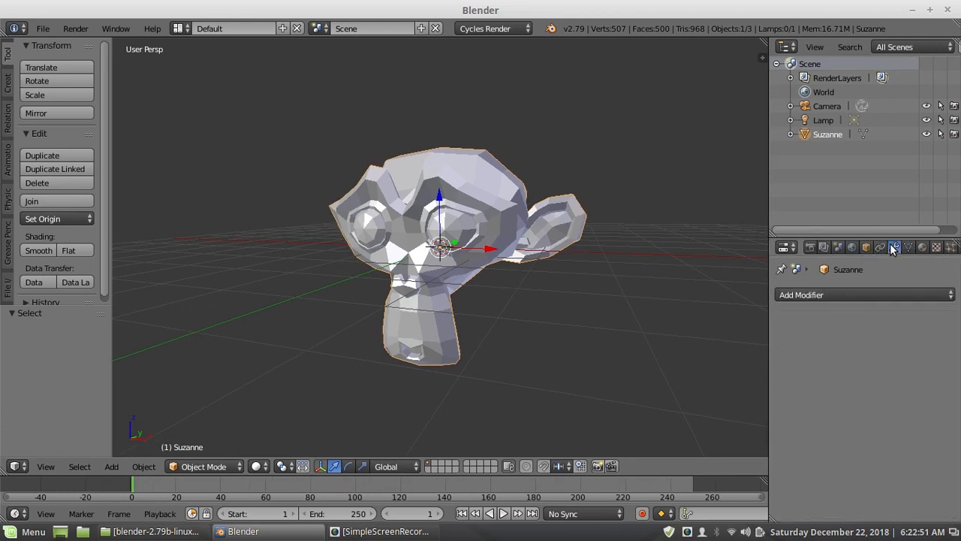
{"action": "left_click", "coordinate": [833, 293]}
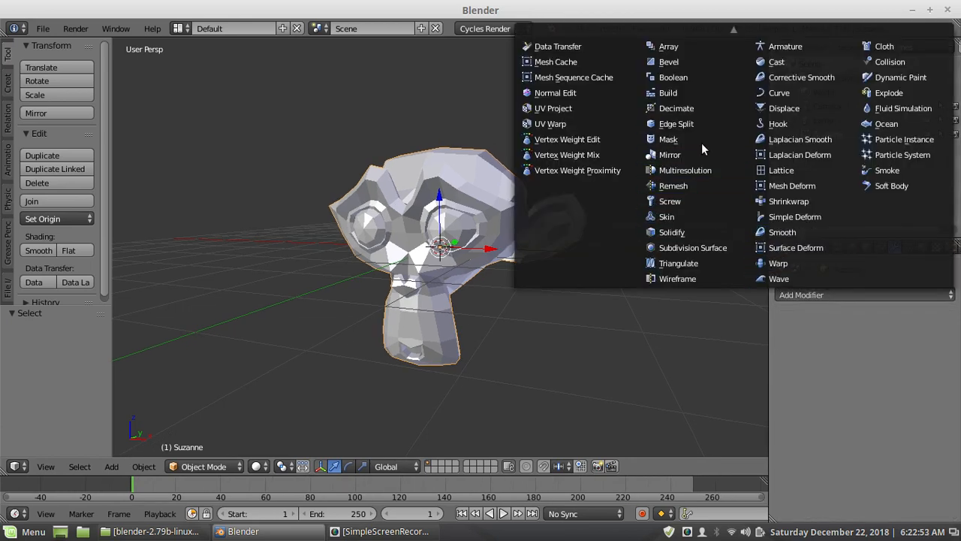
{"action": "left_click", "coordinate": [713, 246]}
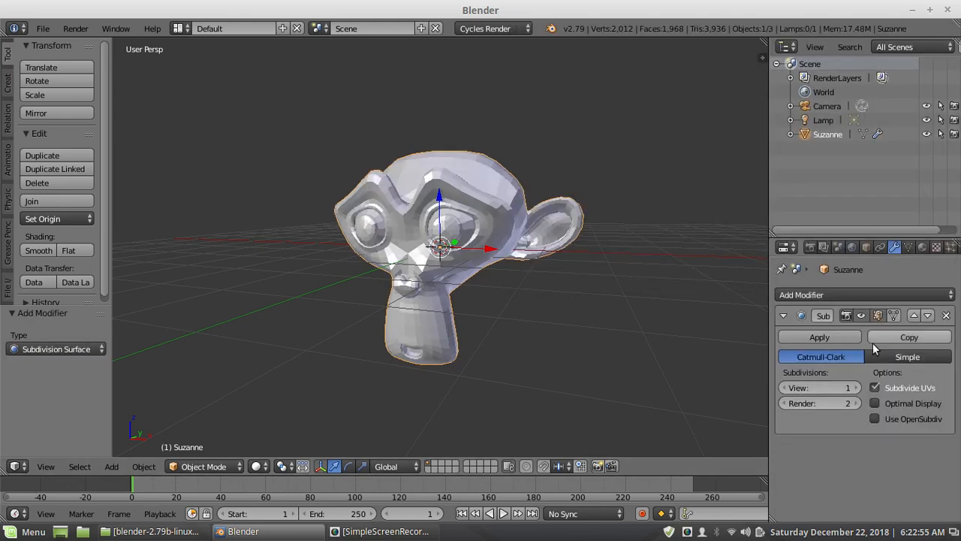
{"action": "left_click", "coordinate": [857, 387]}
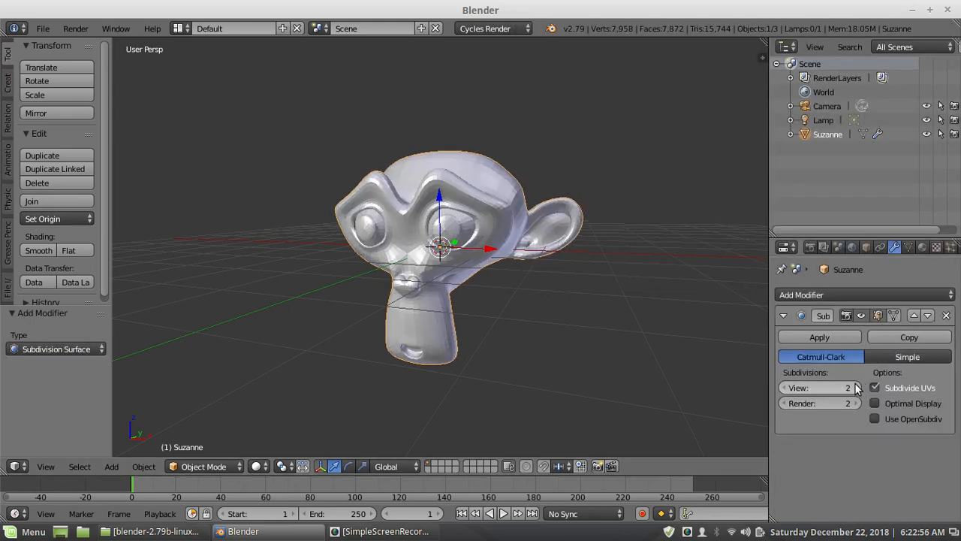
Apply smooth shading to the monkey head
{"action": "left_click", "coordinate": [51, 250]}
{"action": "mouse_move", "coordinate": [559, 299]}
{"action": "middle_mouse_down"}
{"action": "mouse_move", "coordinate": [504, 283]}
{"action": "mouse_move", "coordinate": [551, 307]}
{"action": "middle_mouse_up"}
{"action": "scroll", "coordinate": [551, 304], "scroll_direction": "up", "scroll_amount": 2}
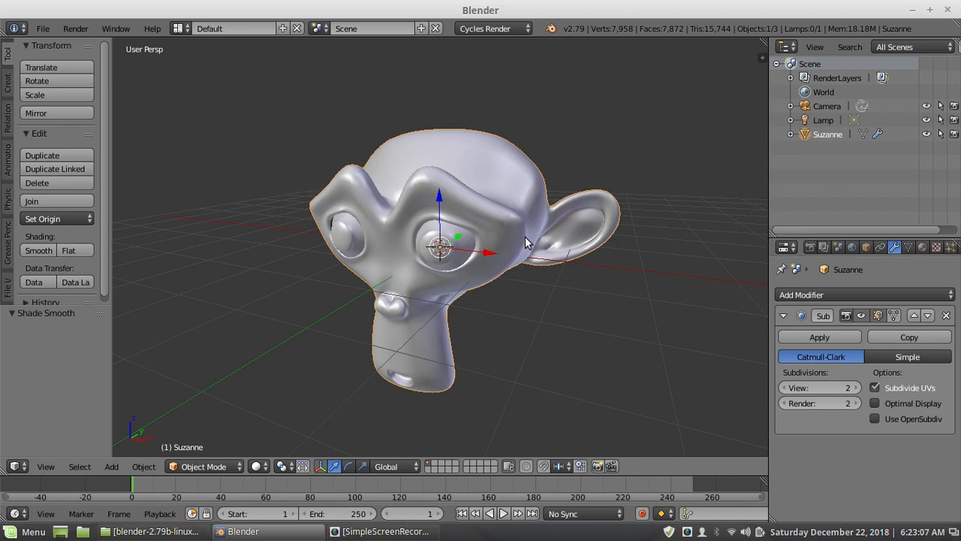
Add a Plain Axes empty at the centre of the scene
{"action": "key", "text": "shift+a"}
{"action": "mouse_move", "coordinate": [513, 344]}
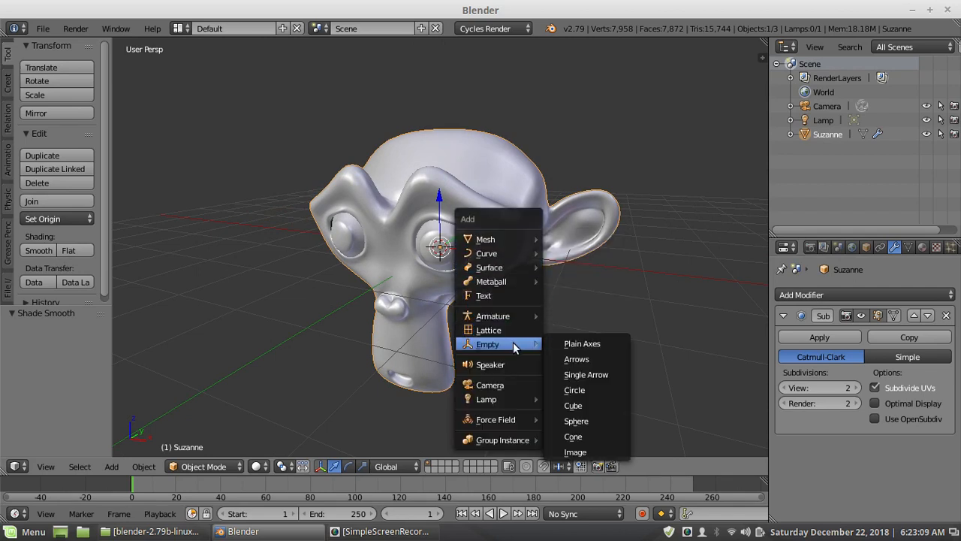
{"action": "left_click", "coordinate": [560, 343]}
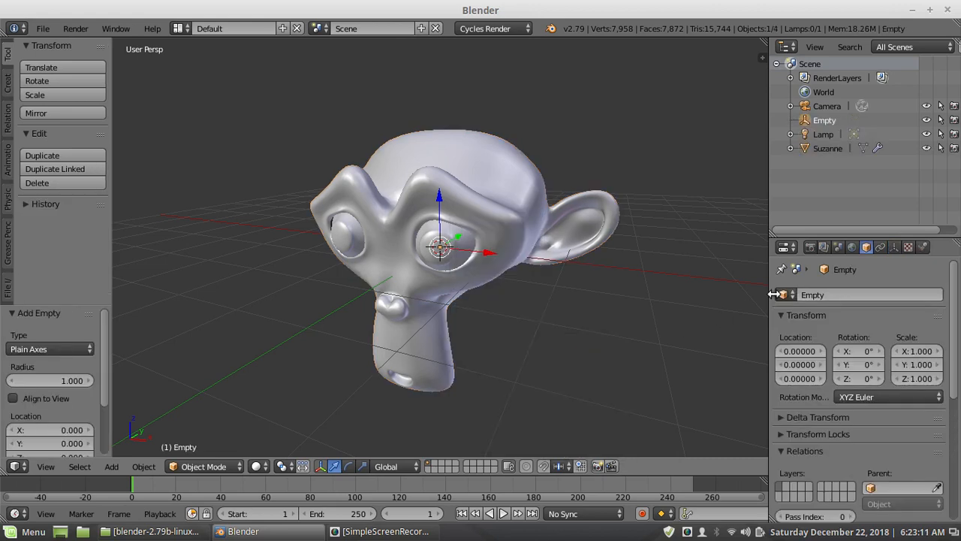
Rename the new empty as Em Disp Coord
{"action": "left_click", "coordinate": [834, 294]}
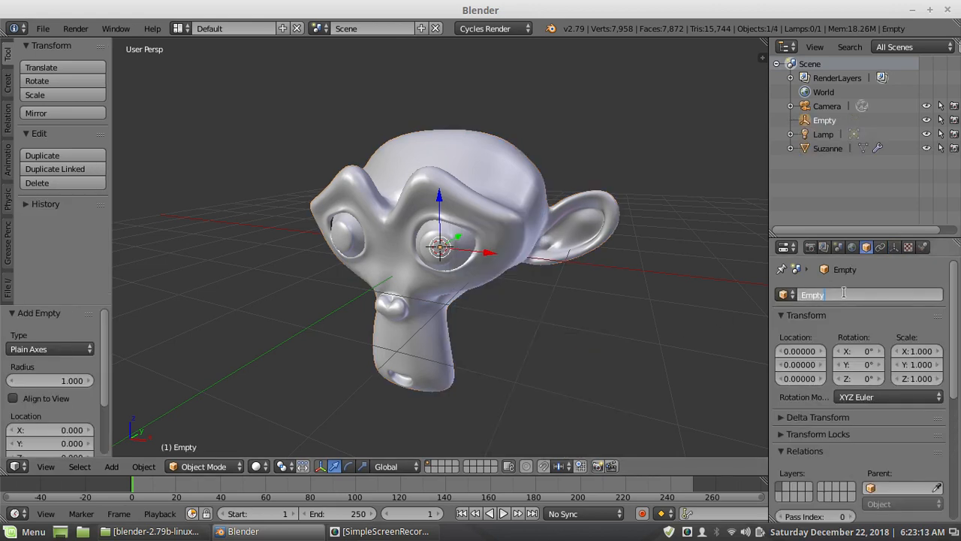
{"action": "key", "text": "BackSpace"}
{"action": "key", "text": "BackSpace"}
{"action": "key", "text": "BackSpace"}
{"action": "type", "text": "D"}
{"action": "type", "text": "istortion"}
{"action": "key", "text": "BackSpace"}
{"action": "key", "text": "BackSpace"}
{"action": "key", "text": "BackSpace"}
{"action": "key", "text": "BackSpace"}
{"action": "key", "text": "BackSpace"}
{"action": "key", "text": "BackSpace"}
{"action": "key", "text": "BackSpace"}
{"action": "type", "text": "p Coord"}
{"action": "key", "text": "Return"}
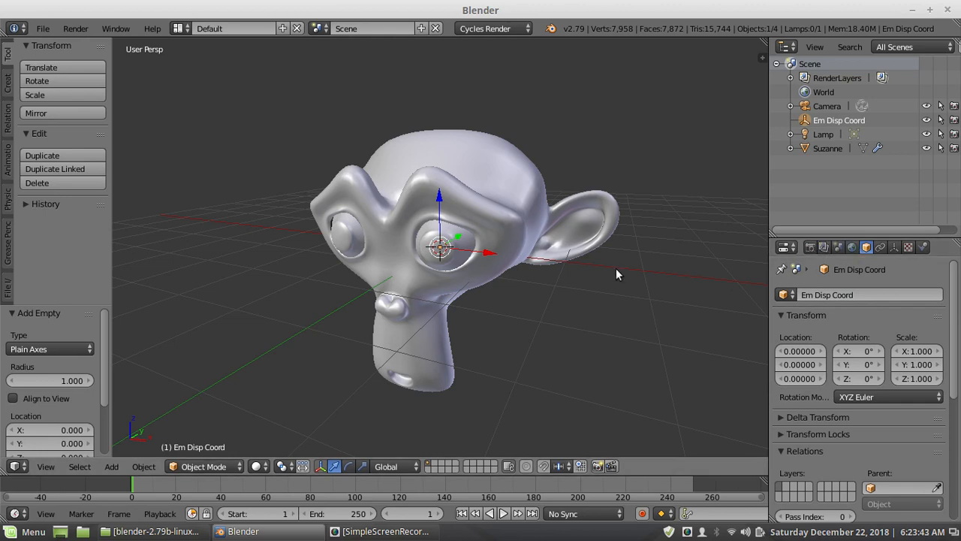
Add a second Plain Axes empty and name it Em Vert Prox
{"action": "key", "text": "shift+a"}
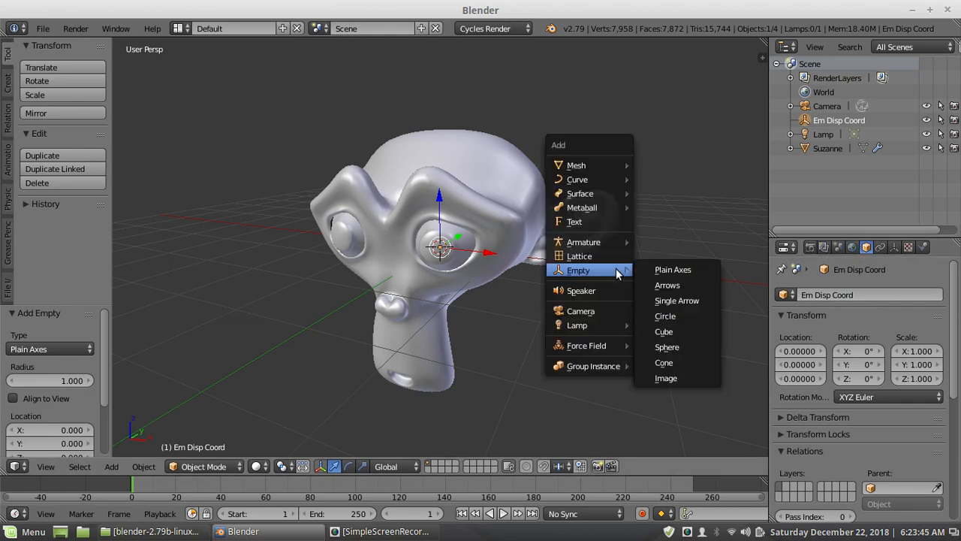
{"action": "left_click", "coordinate": [648, 272]}
{"action": "left_click", "coordinate": [856, 294]}
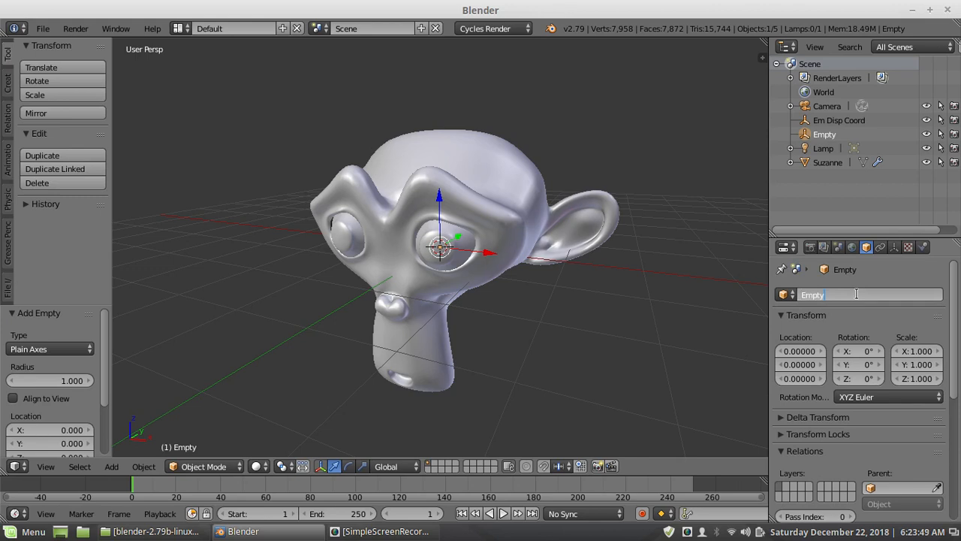
{"action": "key", "text": "BackSpace"}
{"action": "key", "text": "BackSpace"}
{"action": "key", "text": "BackSpace"}
{"action": "type", "text": "P"}
{"action": "key", "text": "BackSpace"}
{"action": "type", "text": "Vert Prox"}
{"action": "key", "text": "Return"}
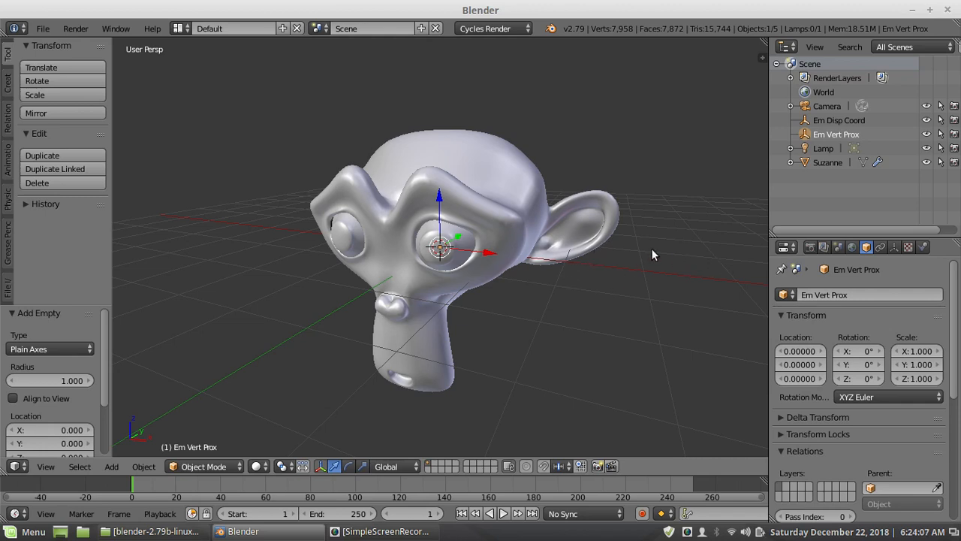
In Edit Mode, create a vertex group on the Suzanne mesh and assign all its vertices to it at weight 1.000
{"action": "right_click", "coordinate": [505, 182]}
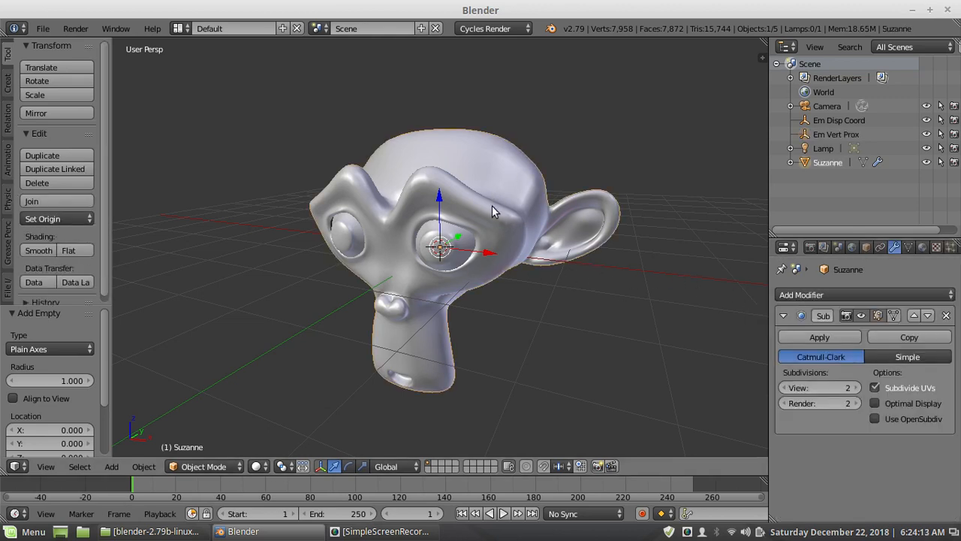
{"action": "left_click", "coordinate": [212, 466]}
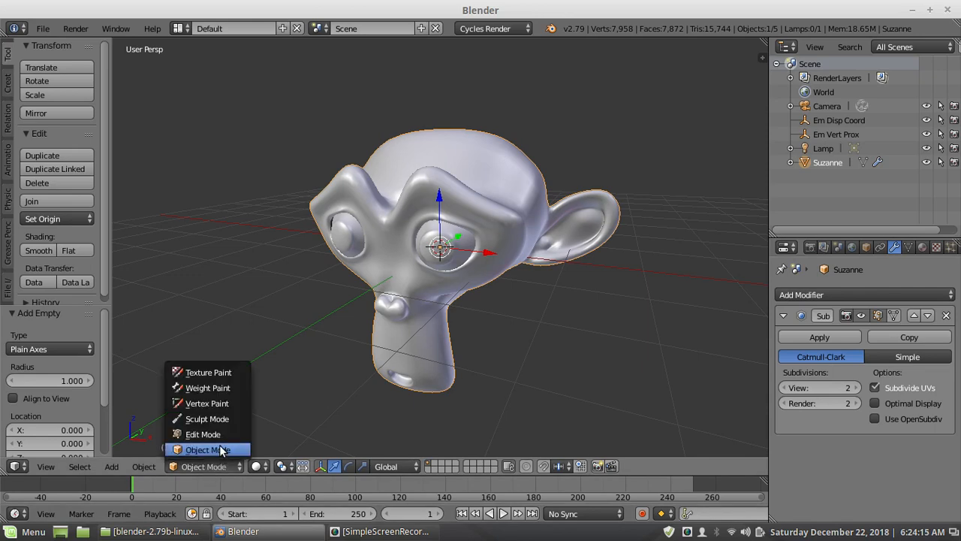
{"action": "left_click", "coordinate": [215, 434]}
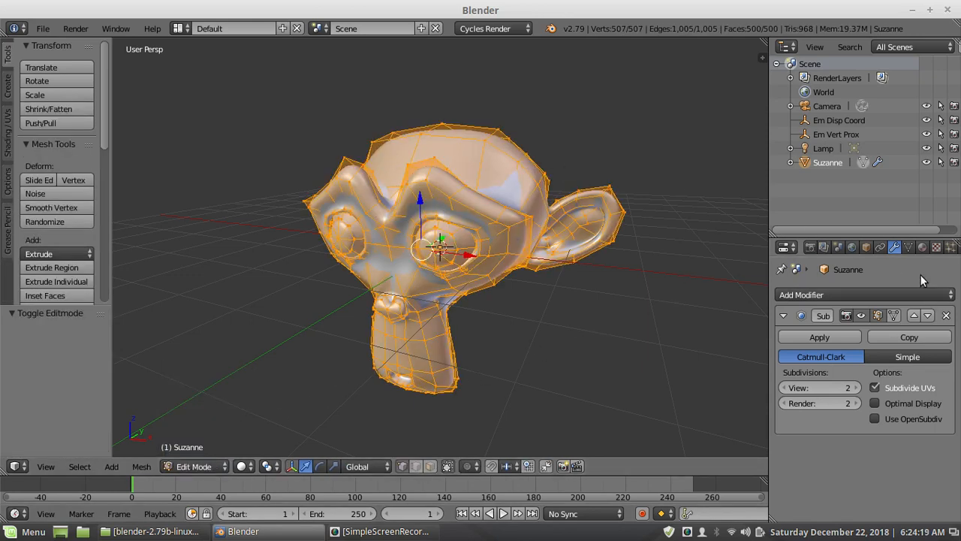
{"action": "left_click", "coordinate": [909, 248]}
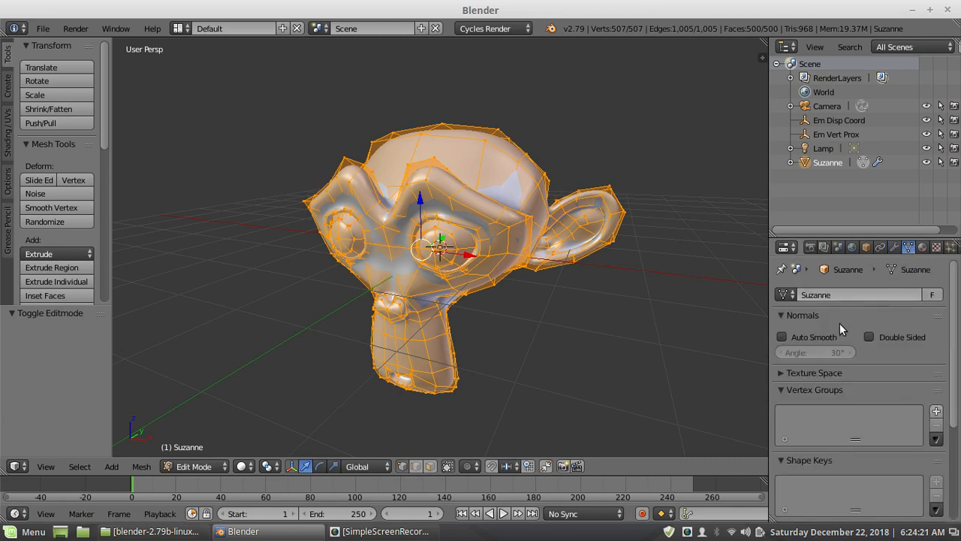
{"action": "scroll", "coordinate": [920, 347], "scroll_direction": "down", "scroll_amount": 3}
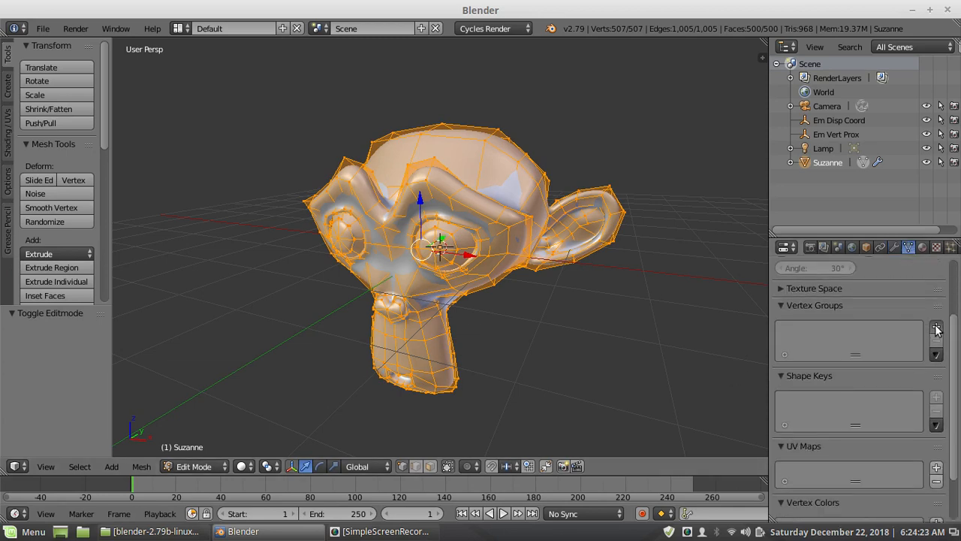
{"action": "left_click", "coordinate": [937, 327]}
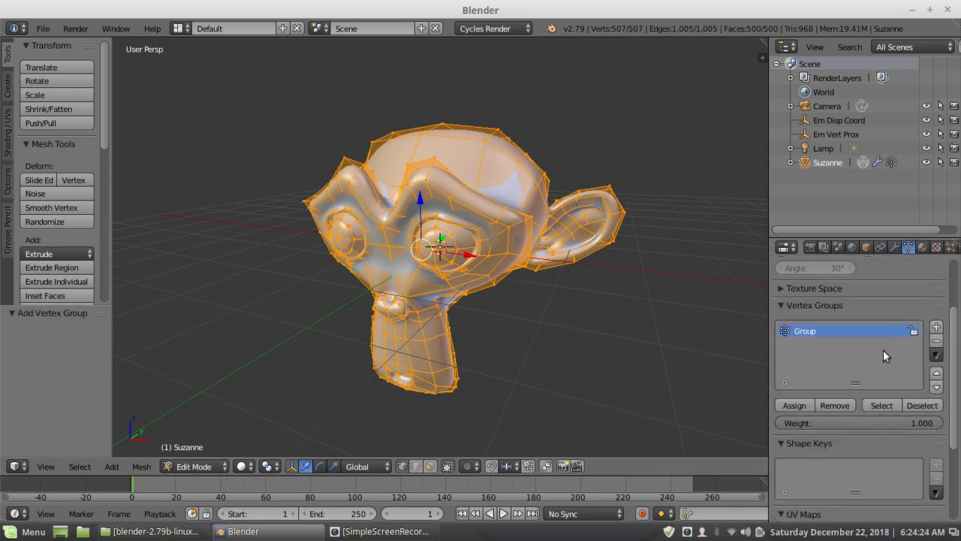
{"action": "left_click", "coordinate": [793, 405]}
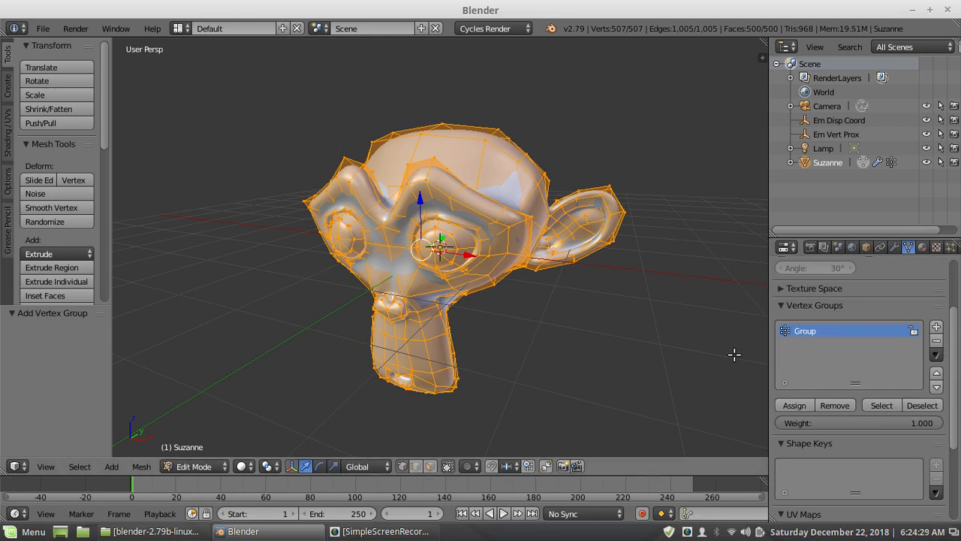
Return to Object Mode and add a Vertex Weight Proximity modifier to the monkey head
{"action": "left_click", "coordinate": [893, 247]}
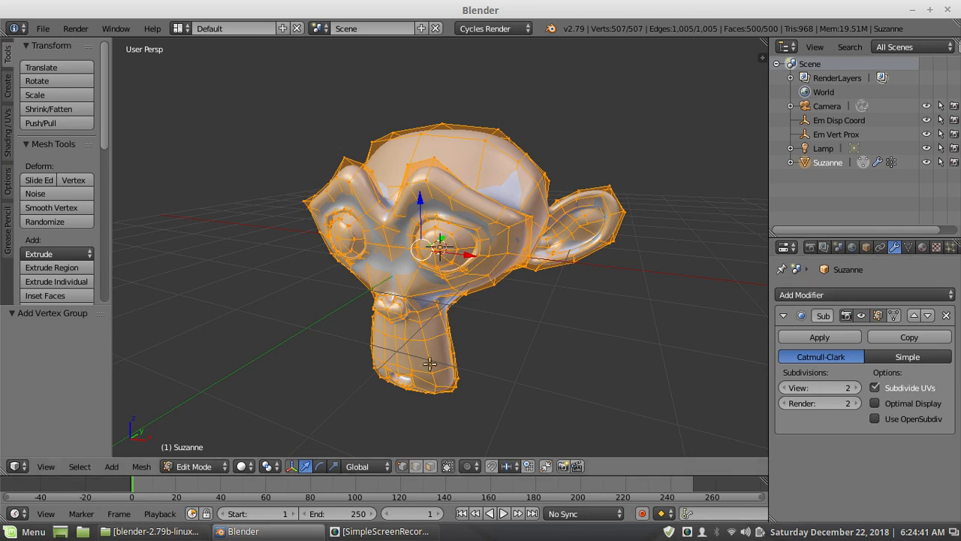
{"action": "left_click", "coordinate": [202, 466]}
{"action": "left_click", "coordinate": [201, 449]}
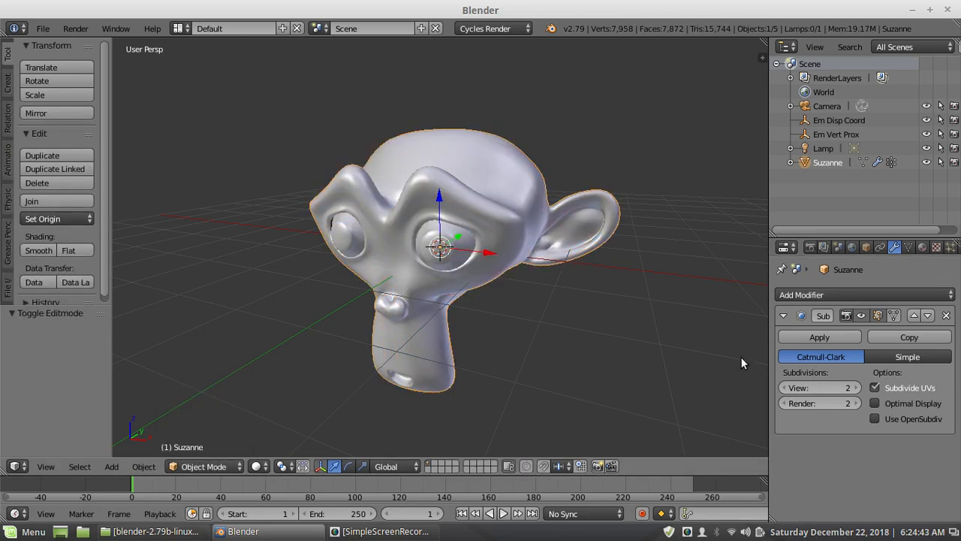
{"action": "left_click", "coordinate": [822, 294]}
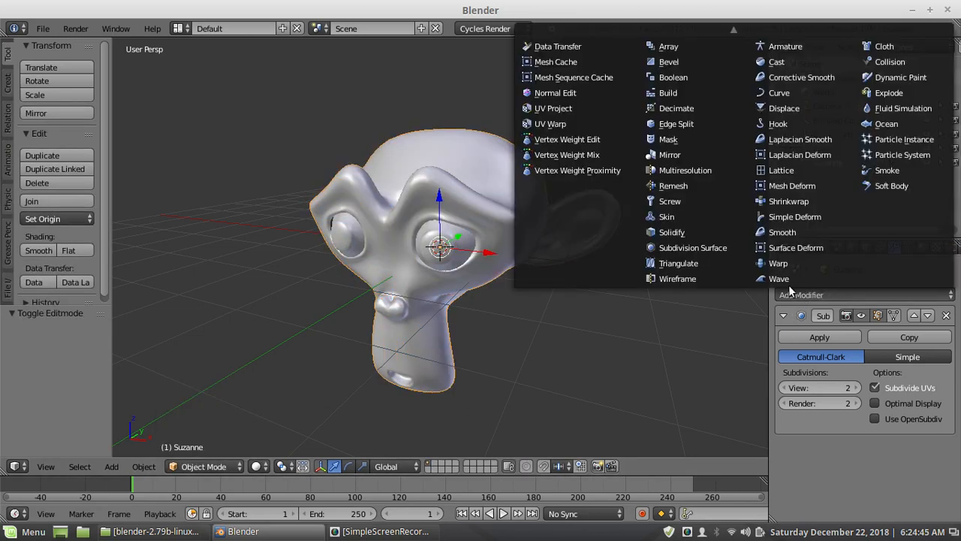
{"action": "left_click", "coordinate": [569, 170]}
{"action": "scroll", "coordinate": [953, 332], "scroll_direction": "down", "scroll_amount": 5}
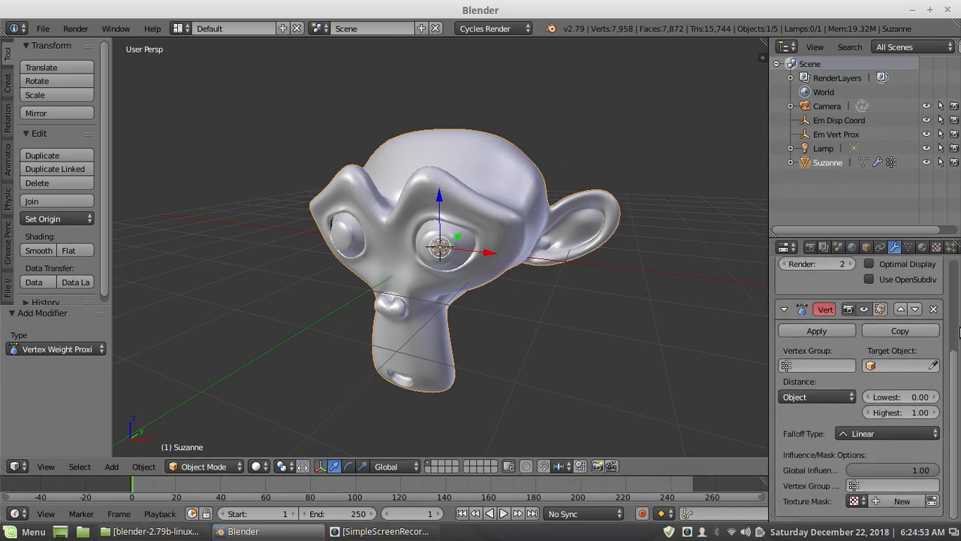
Set the proximity modifier's vertex group to Group and its target object to Em Vert Prox
{"action": "left_click", "coordinate": [787, 365]}
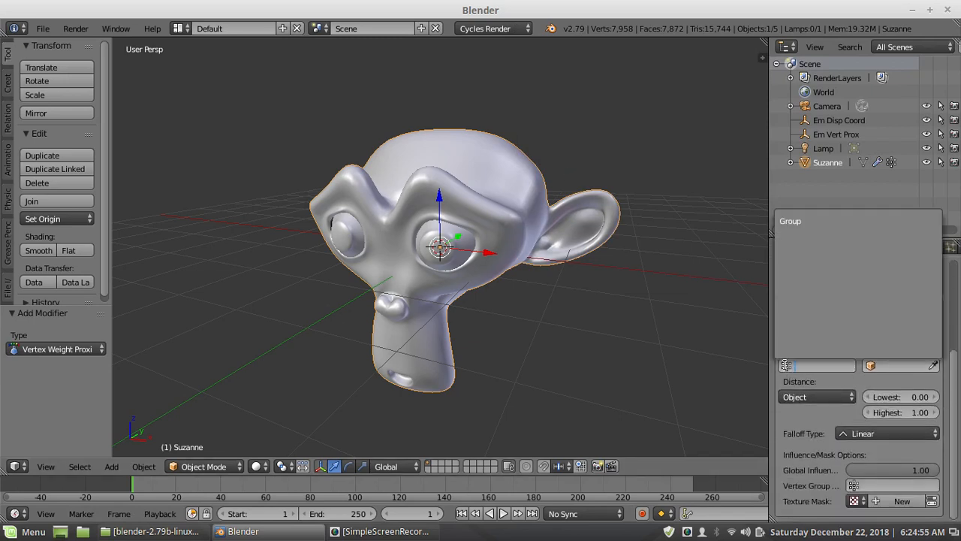
{"action": "left_click", "coordinate": [792, 223]}
{"action": "left_click", "coordinate": [869, 366]}
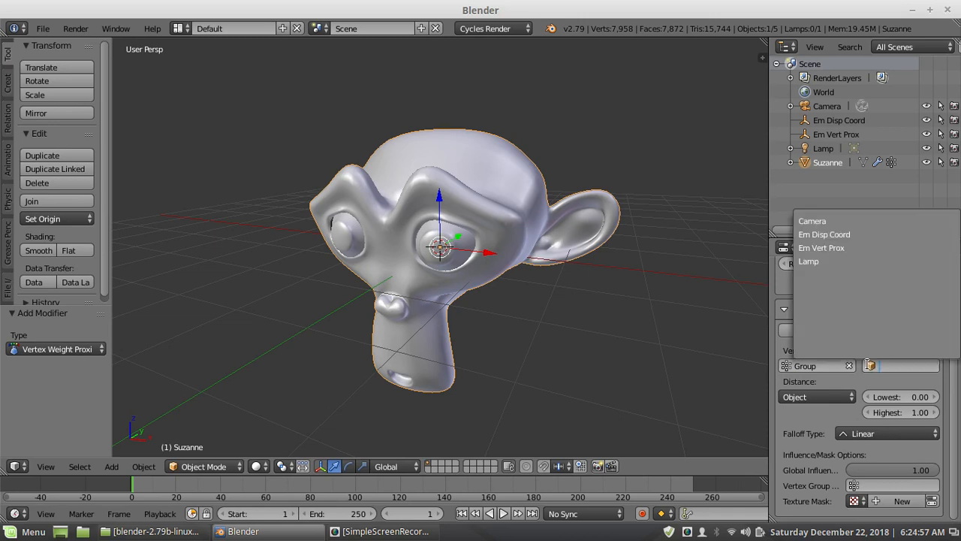
{"action": "left_click", "coordinate": [824, 247]}
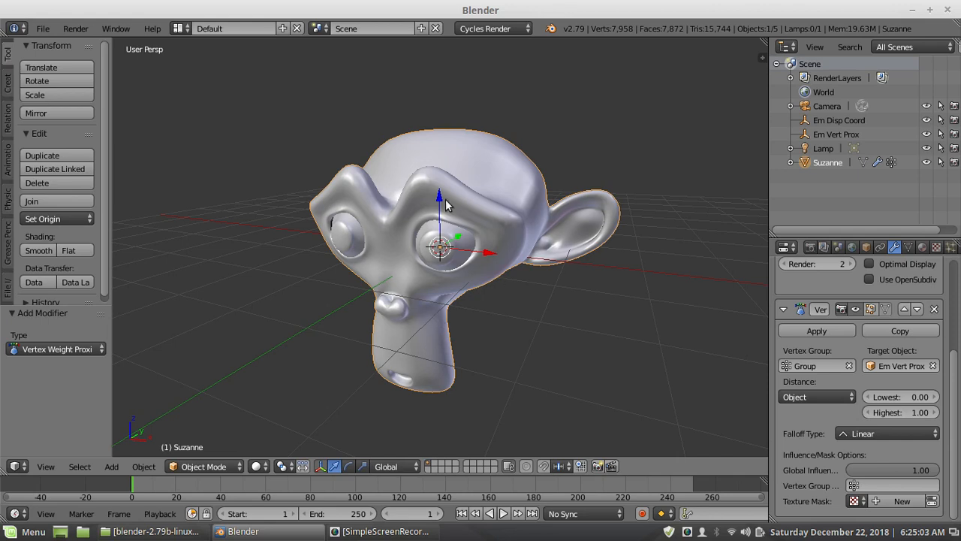
Move the Em Vert Prox empty out in front of the monkey's face, to about X -1.26, Y -2.44, Z -0.40
{"action": "left_click", "coordinate": [829, 133]}
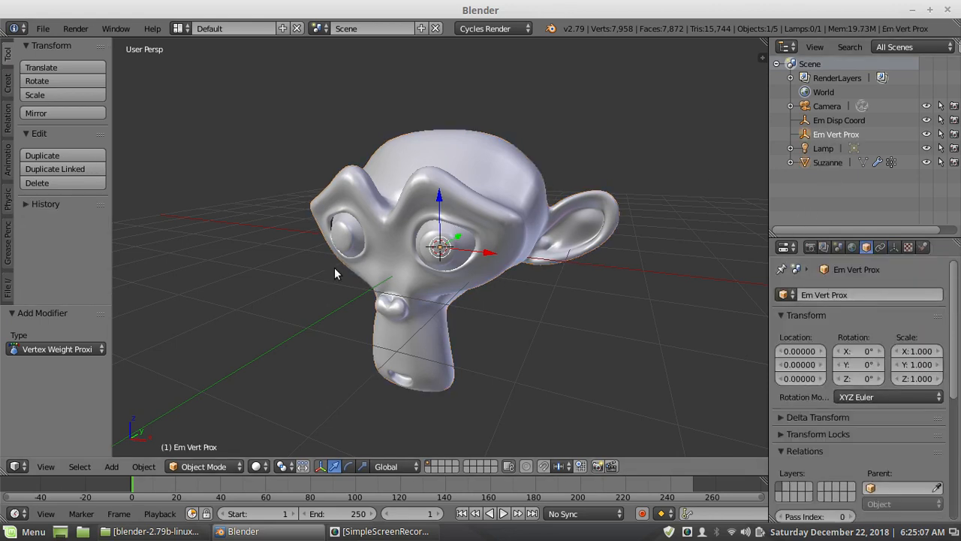
{"action": "key", "text": "g"}
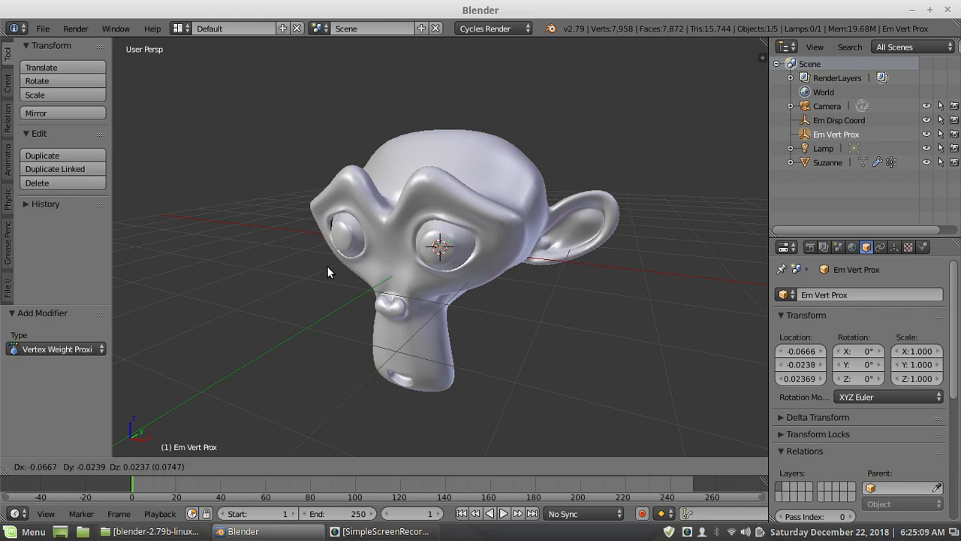
{"action": "left_click", "coordinate": [155, 294]}
{"action": "middle_click_drag", "start_coordinate": [463, 310], "coordinate": [319, 284]}
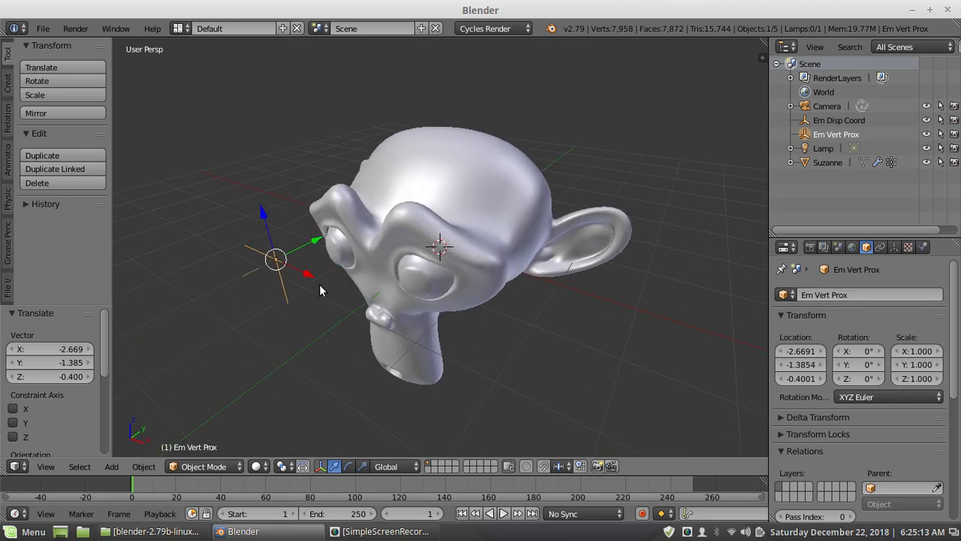
{"action": "key", "text": "g"}
{"action": "key", "text": "shift+z"}
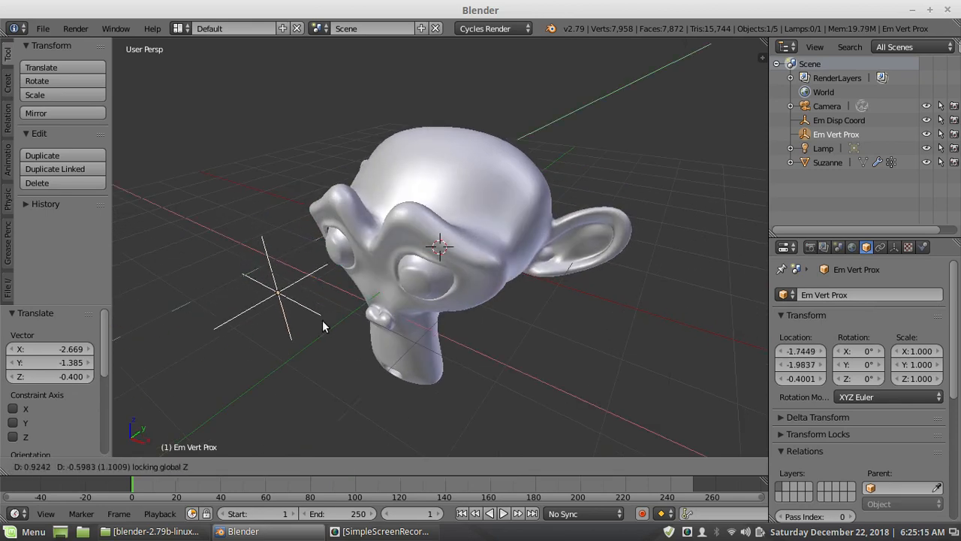
{"action": "left_click", "coordinate": [312, 344]}
{"action": "middle_click_drag", "start_coordinate": [459, 358], "coordinate": [246, 293]}
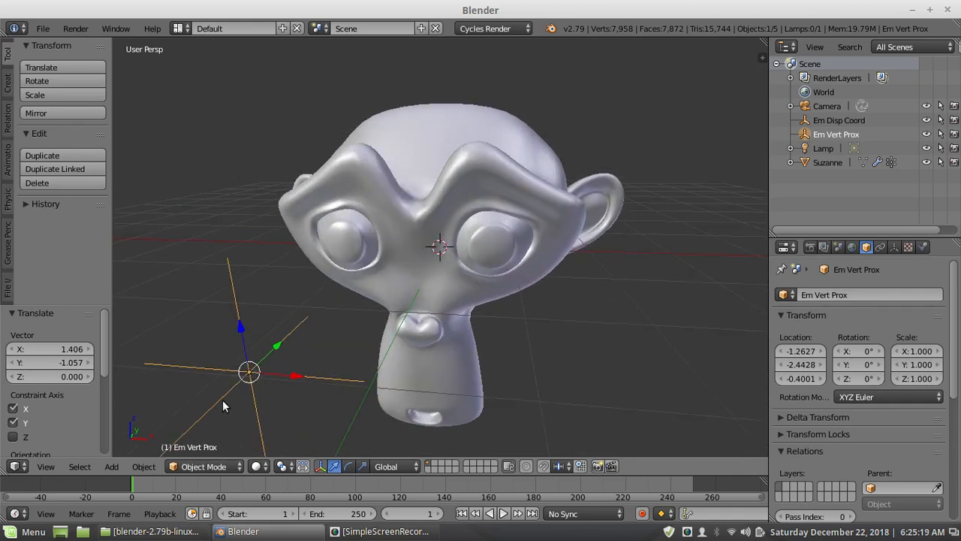
{"action": "scroll", "coordinate": [353, 330], "scroll_direction": "down", "scroll_amount": 3}
{"action": "scroll", "coordinate": [356, 319], "scroll_direction": "up", "scroll_amount": 1}
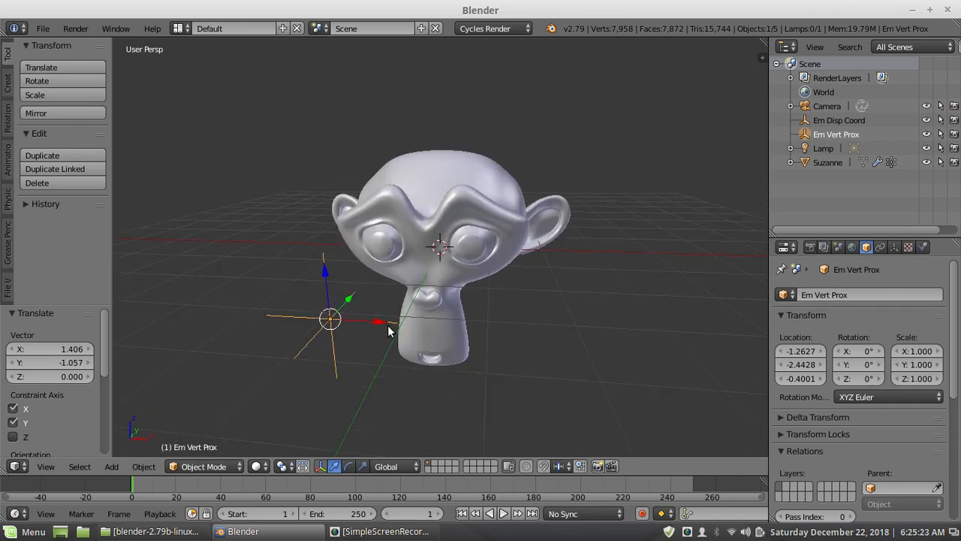
Select the monkey head and switch it to Weight Paint mode to view the proximity weights
{"action": "right_click", "coordinate": [461, 177]}
{"action": "middle_click_drag", "start_coordinate": [553, 316], "coordinate": [513, 304]}
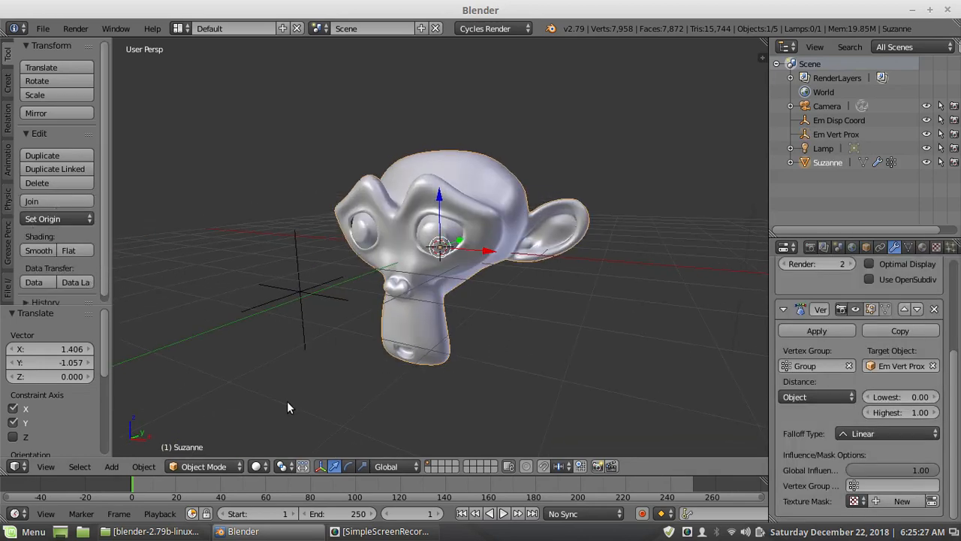
{"action": "left_click", "coordinate": [214, 469]}
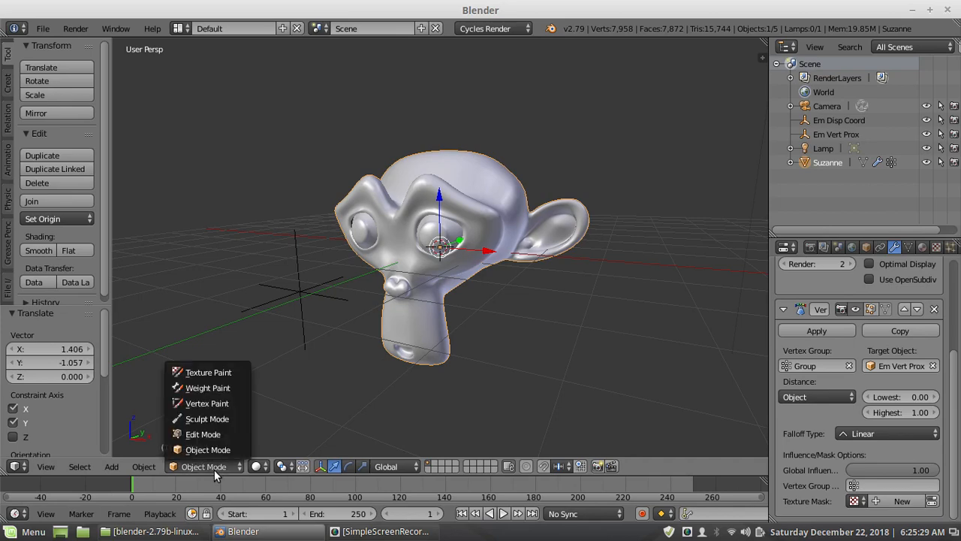
{"action": "left_click", "coordinate": [215, 387]}
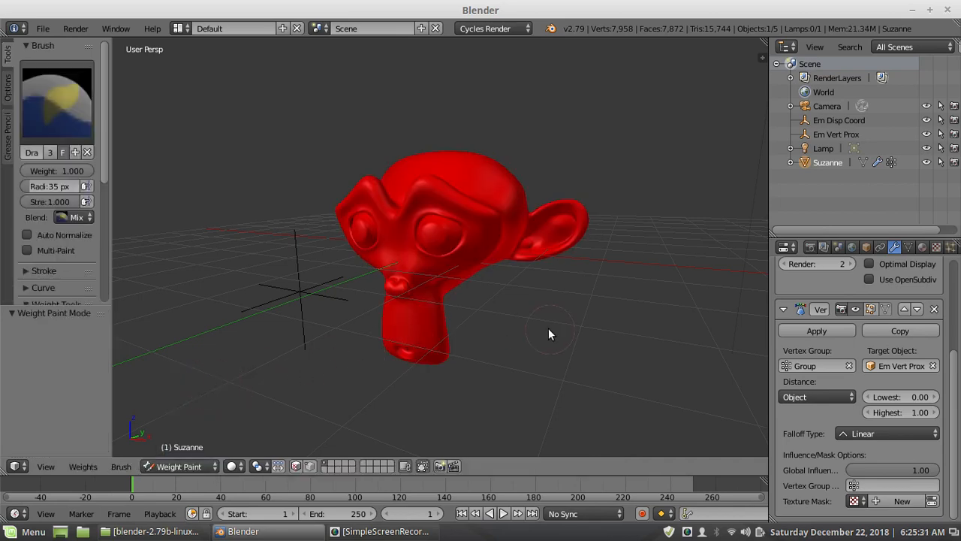
{"action": "middle_click_drag", "start_coordinate": [529, 305], "coordinate": [526, 328]}
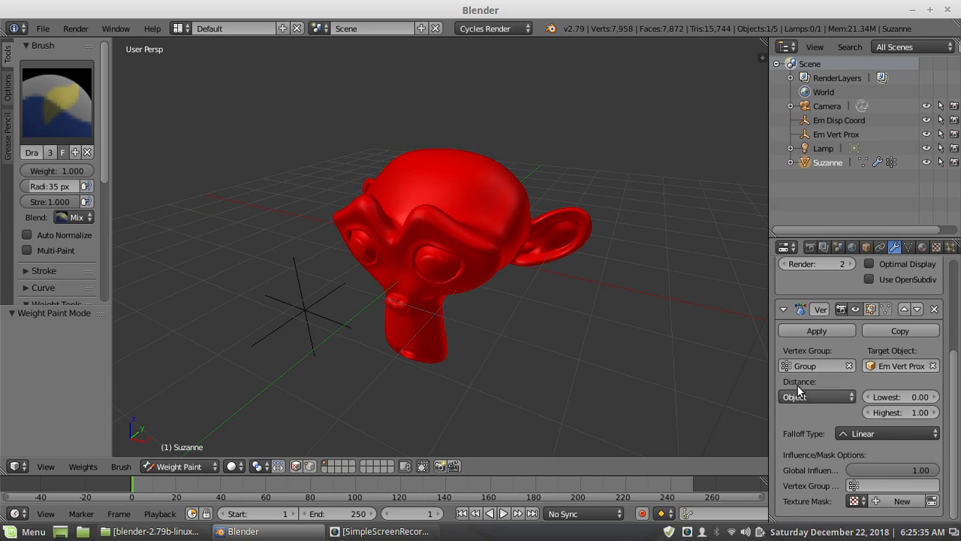
{"action": "middle_click_drag", "start_coordinate": [655, 415], "coordinate": [696, 401]}
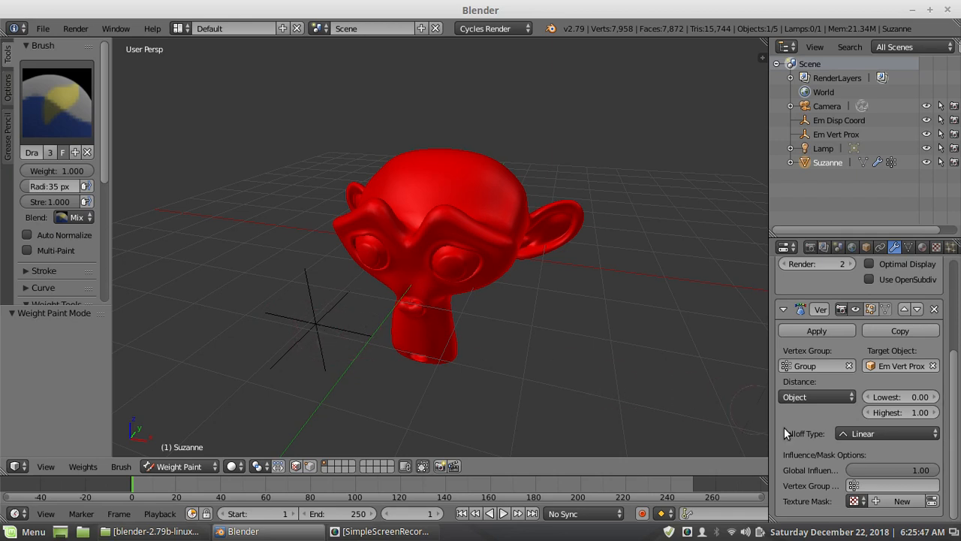
Set the proximity modifier's highest distance to 2.60 and change its distance mode to Geometry
{"action": "mouse_move", "coordinate": [901, 410]}
{"action": "left_mouse_down"}
{"action": "mouse_move", "coordinate": [892, 412]}
{"action": "mouse_move", "coordinate": [928, 411]}
{"action": "mouse_move", "coordinate": [900, 410]}
{"action": "left_mouse_up"}
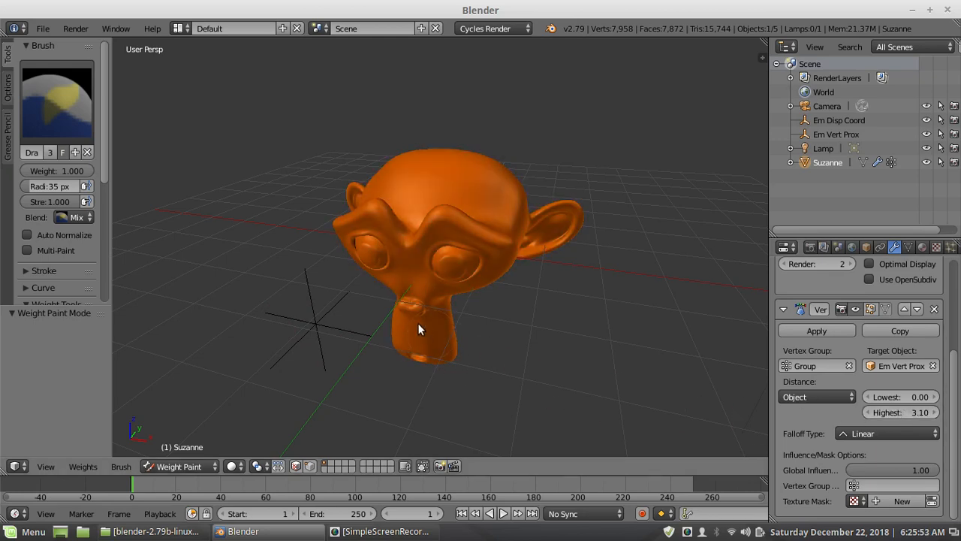
{"action": "mouse_move", "coordinate": [901, 412]}
{"action": "left_mouse_down"}
{"action": "mouse_move", "coordinate": [914, 411]}
{"action": "mouse_move", "coordinate": [890, 412]}
{"action": "left_mouse_up"}
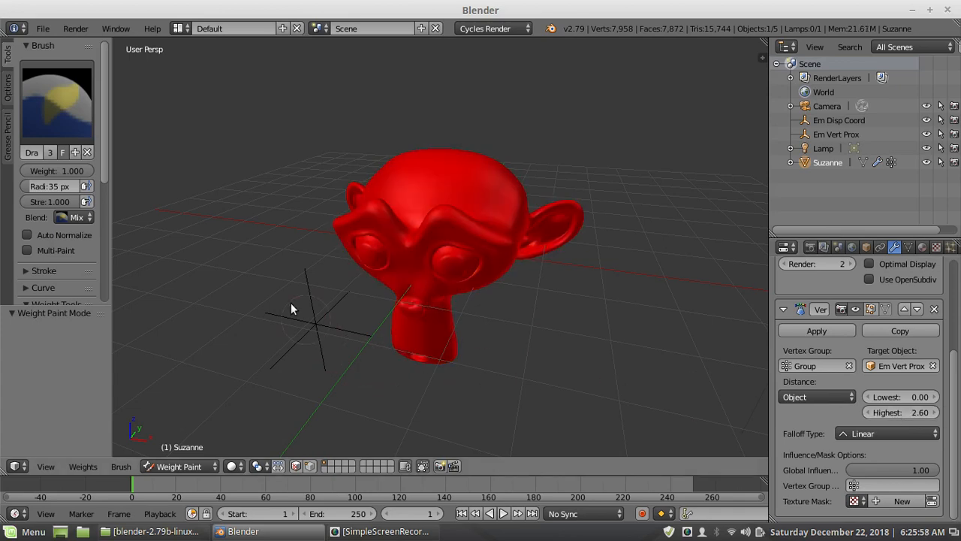
{"action": "left_click", "coordinate": [828, 398]}
{"action": "left_click", "coordinate": [810, 365]}
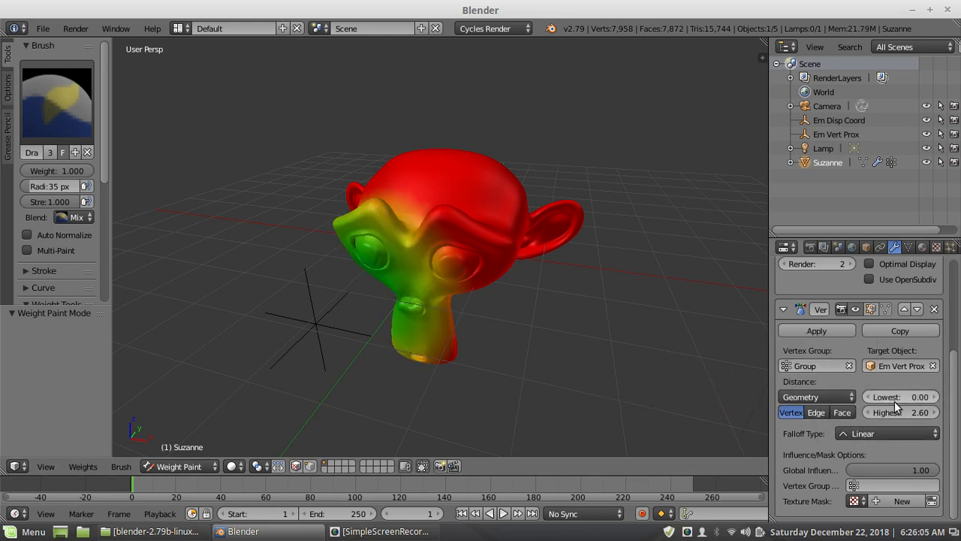
Invert the proximity weighting by setting the lowest distance to 3.20 and the highest to 2.30
{"action": "left_click_drag", "start_coordinate": [900, 413], "coordinate": [934, 398]}
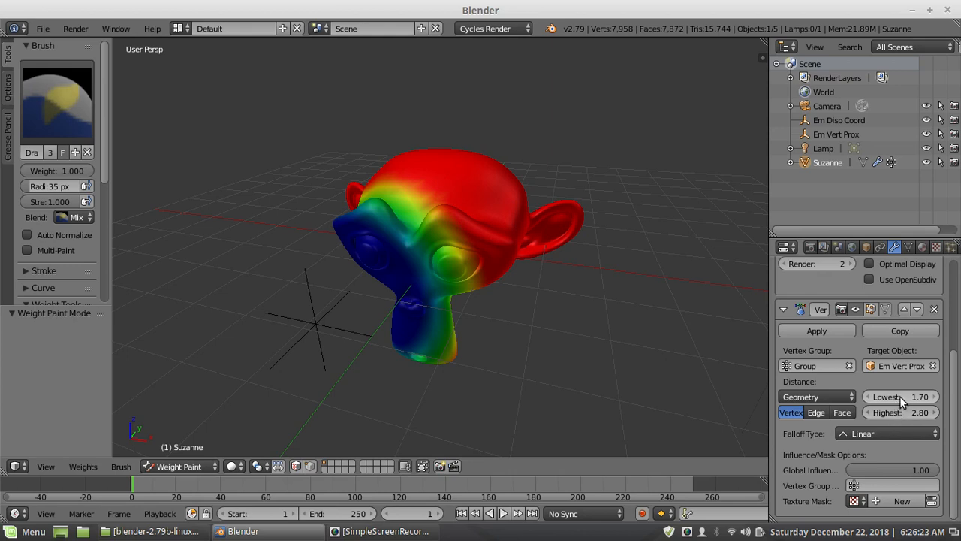
{"action": "left_click_drag", "start_coordinate": [900, 395], "coordinate": [958, 396]}
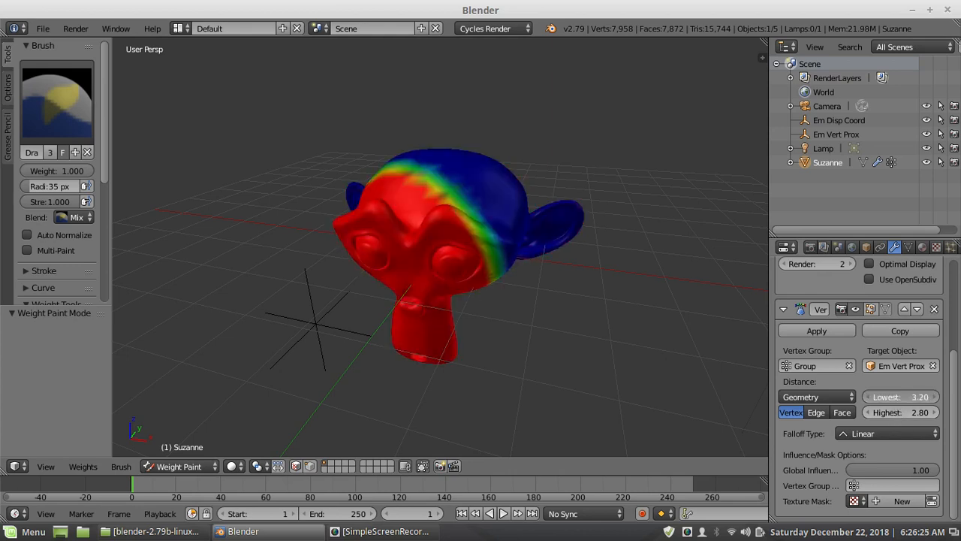
{"action": "mouse_move", "coordinate": [897, 412]}
{"action": "left_mouse_down"}
{"action": "mouse_move", "coordinate": [854, 413]}
{"action": "mouse_move", "coordinate": [893, 412]}
{"action": "left_mouse_up"}
Try the Random and Root falloff types on the proximity modifier, inspect the weights, and restore Linear falloff
{"action": "left_click", "coordinate": [884, 433]}
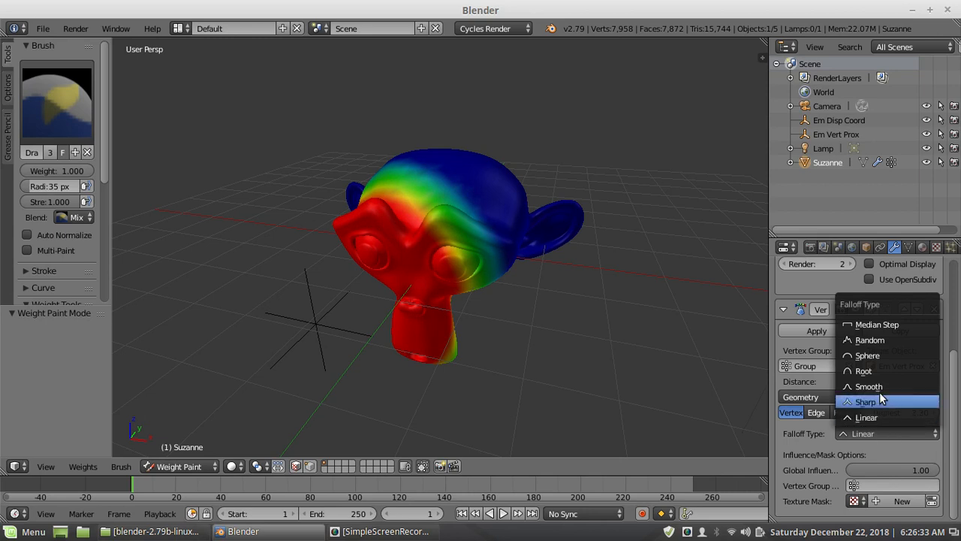
{"action": "left_click", "coordinate": [875, 341]}
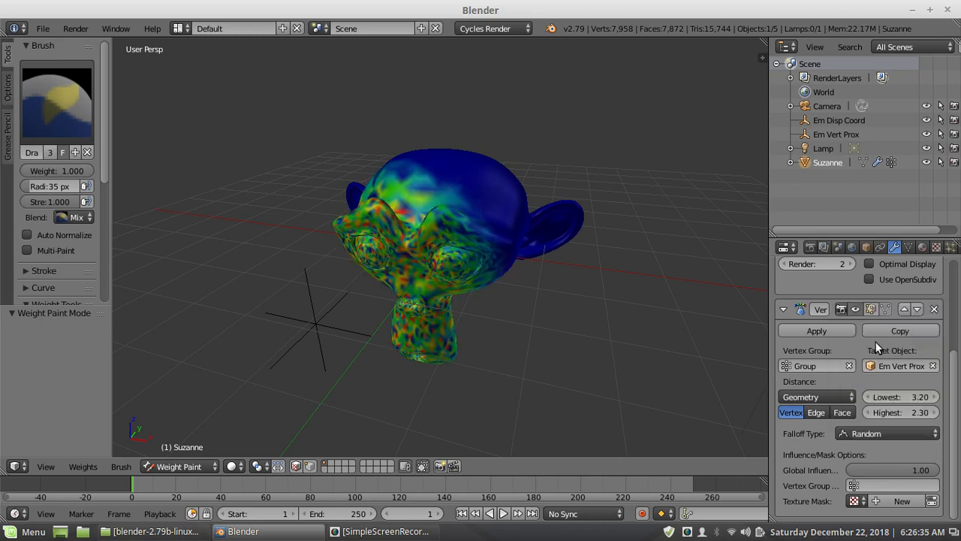
{"action": "left_click", "coordinate": [874, 433]}
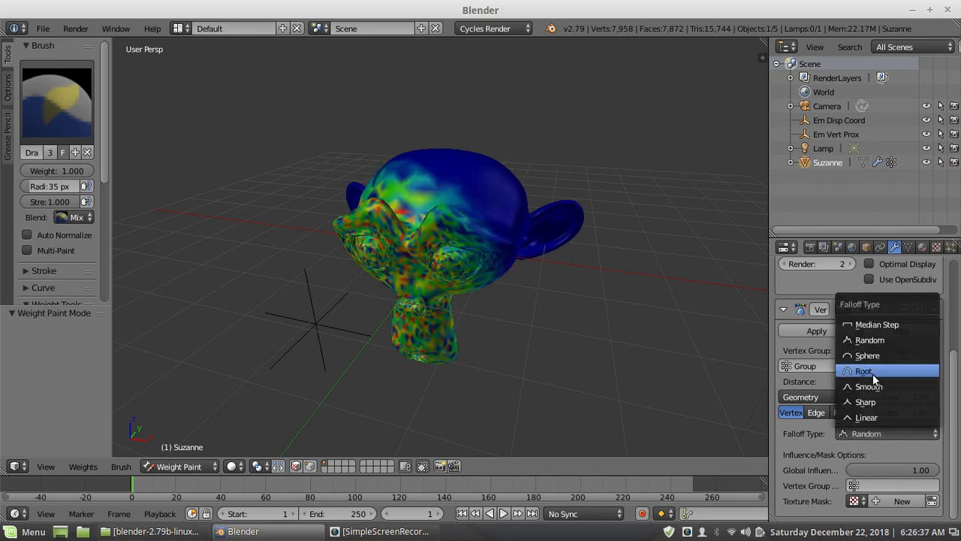
{"action": "left_click", "coordinate": [872, 372]}
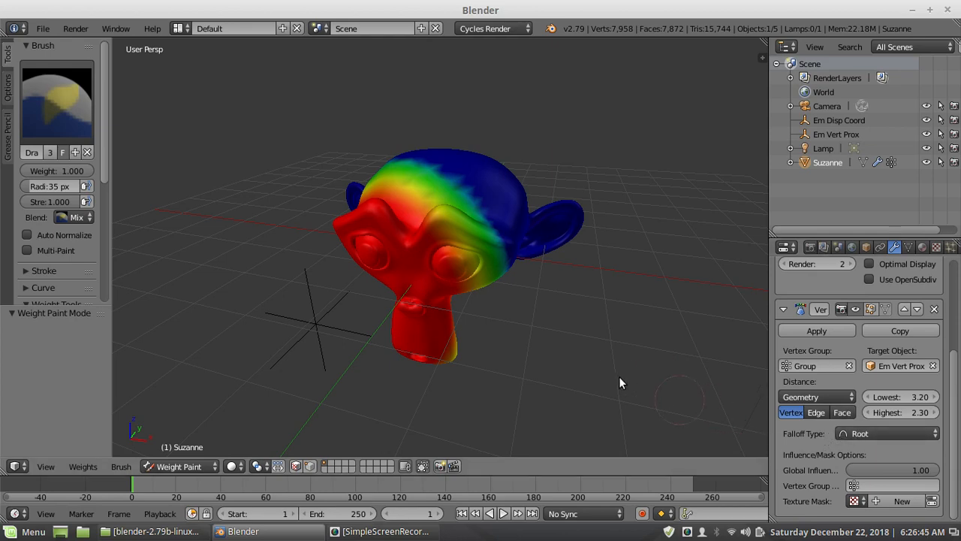
{"action": "middle_click_drag", "start_coordinate": [533, 330], "coordinate": [563, 323]}
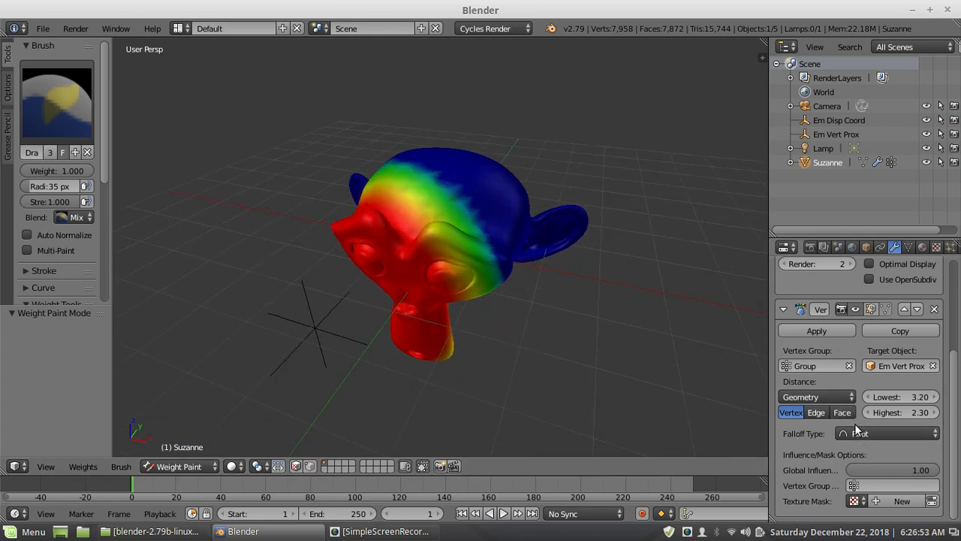
{"action": "middle_click_drag", "start_coordinate": [600, 340], "coordinate": [558, 327]}
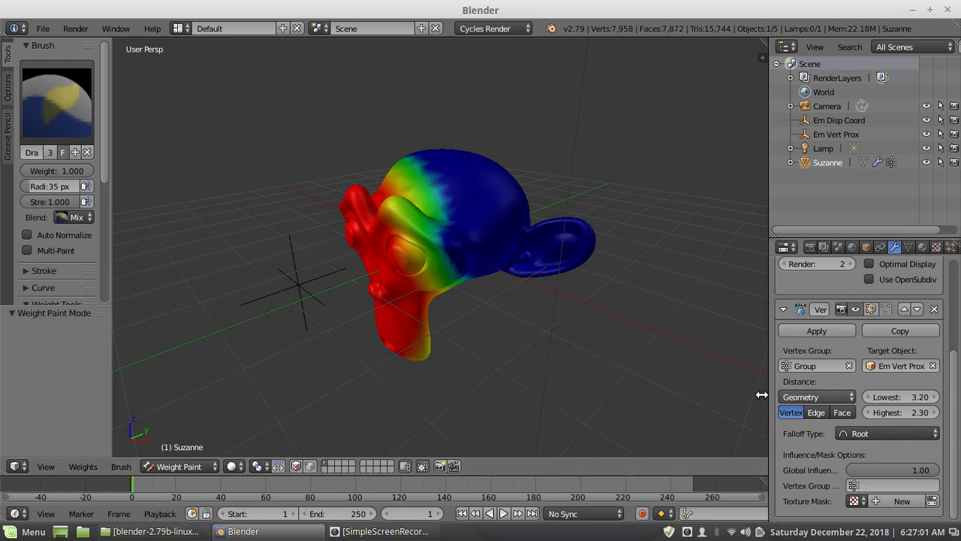
{"action": "middle_click_drag", "start_coordinate": [508, 311], "coordinate": [568, 331]}
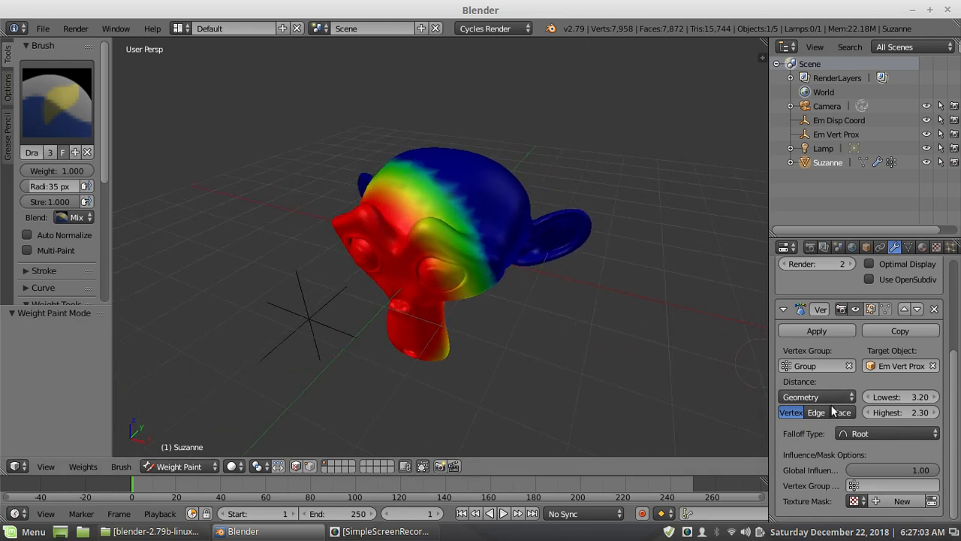
{"action": "left_click", "coordinate": [901, 435]}
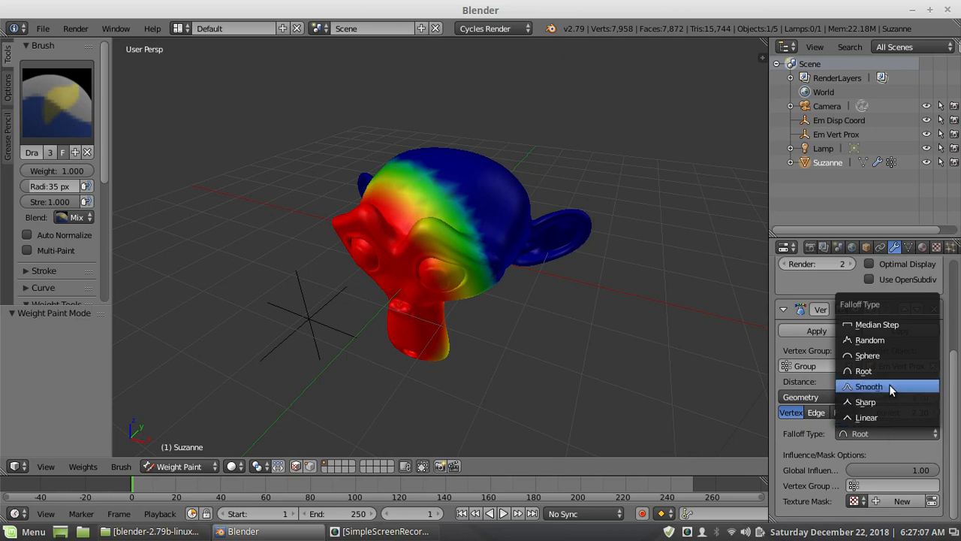
{"action": "left_click", "coordinate": [870, 415]}
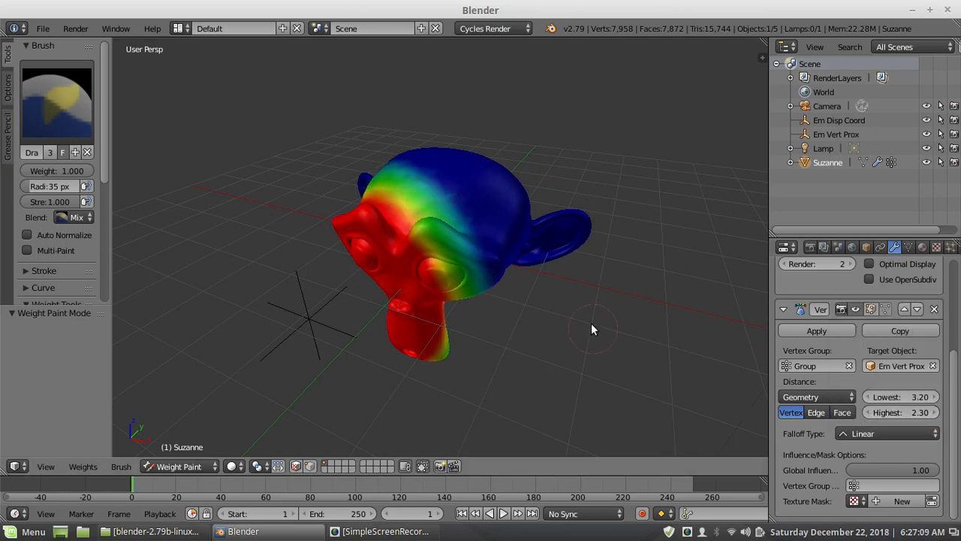
Return to Object Mode and move the Em Vert Prox empty above the head, to about X -1.48, Y -1.34, Z 2.86
{"action": "middle_click_drag", "start_coordinate": [591, 323], "coordinate": [610, 295]}
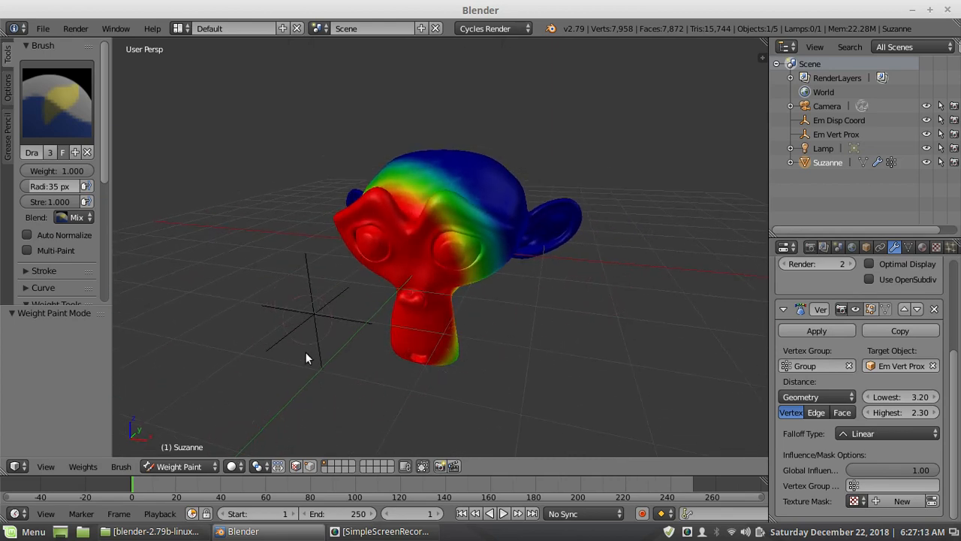
{"action": "left_click", "coordinate": [178, 466]}
{"action": "left_click", "coordinate": [191, 448]}
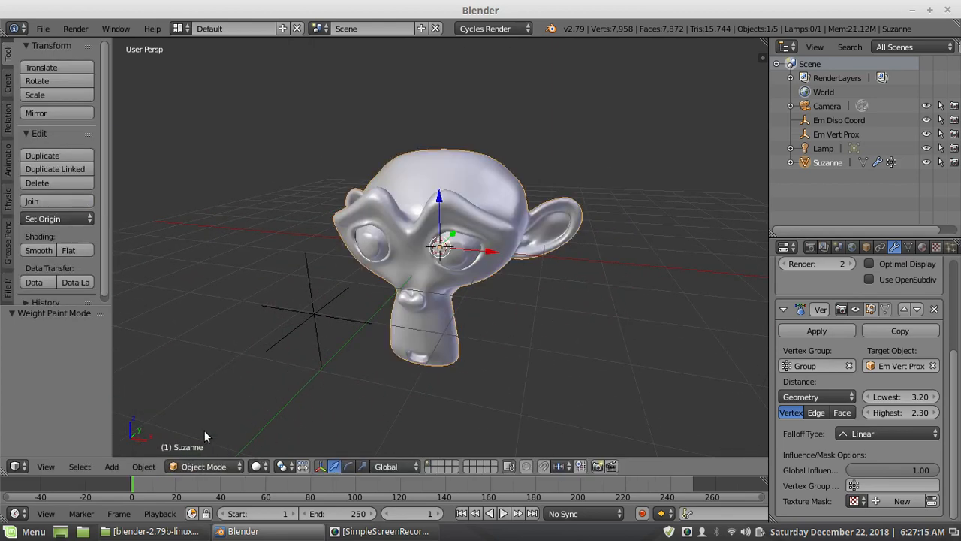
{"action": "right_click", "coordinate": [312, 318]}
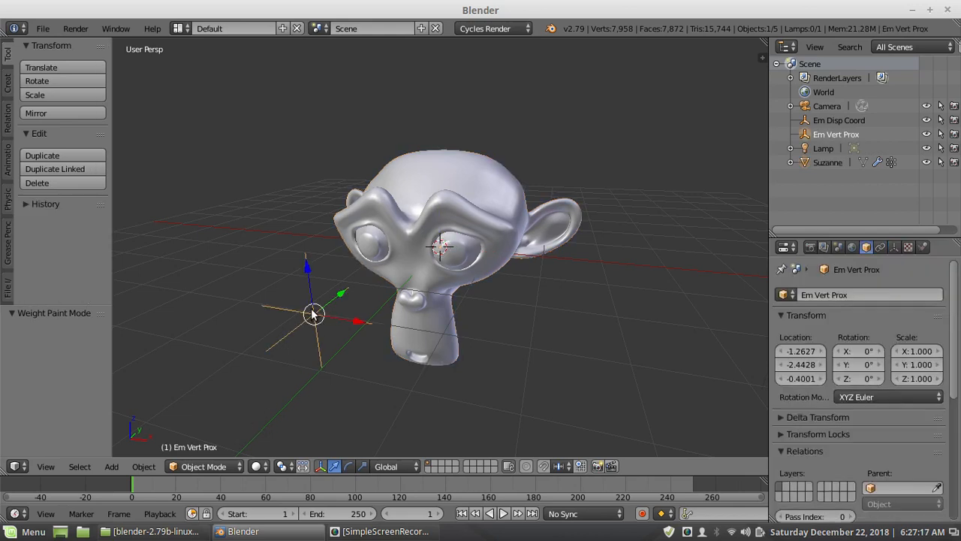
{"action": "left_click_drag", "start_coordinate": [314, 314], "coordinate": [319, 90]}
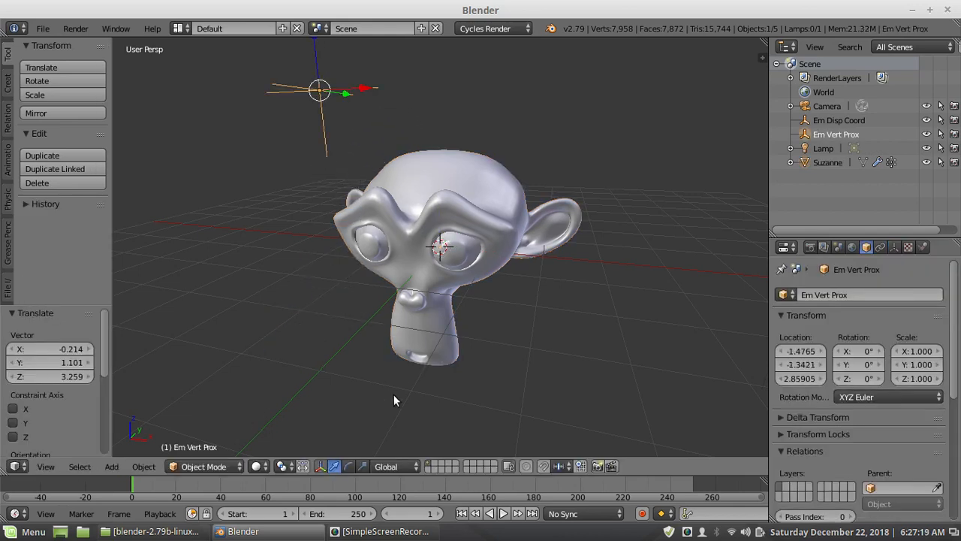
Select the monkey head and inspect in Weight Paint mode how its weights follow the moved empty
{"action": "left_click", "coordinate": [204, 466]}
{"action": "right_click", "coordinate": [388, 377]}
{"action": "left_click", "coordinate": [208, 466]}
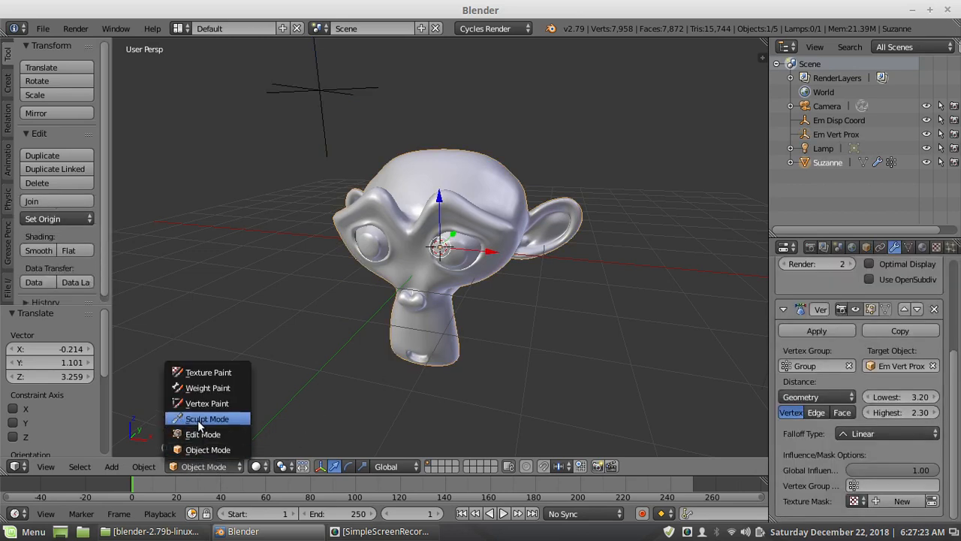
{"action": "left_click", "coordinate": [207, 388]}
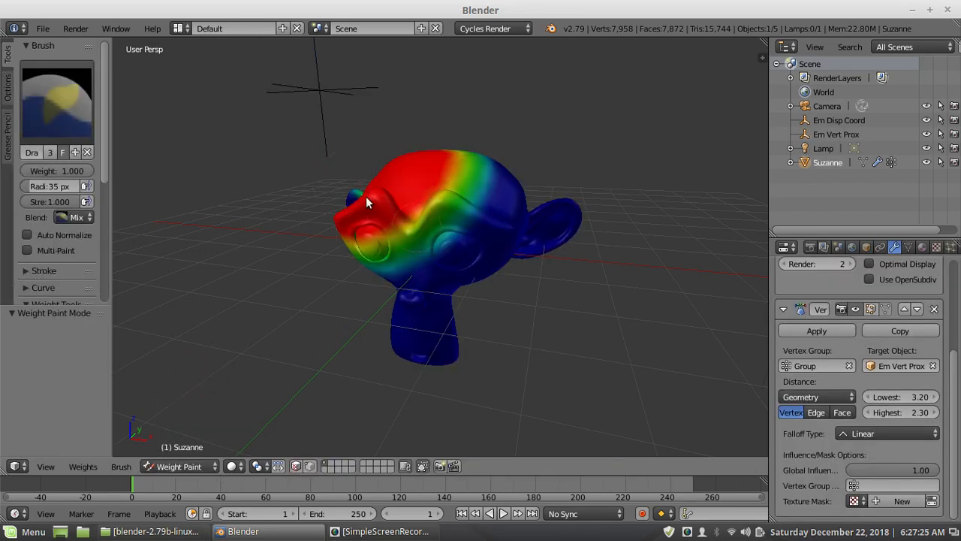
{"action": "middle_click_drag", "start_coordinate": [591, 272], "coordinate": [595, 296]}
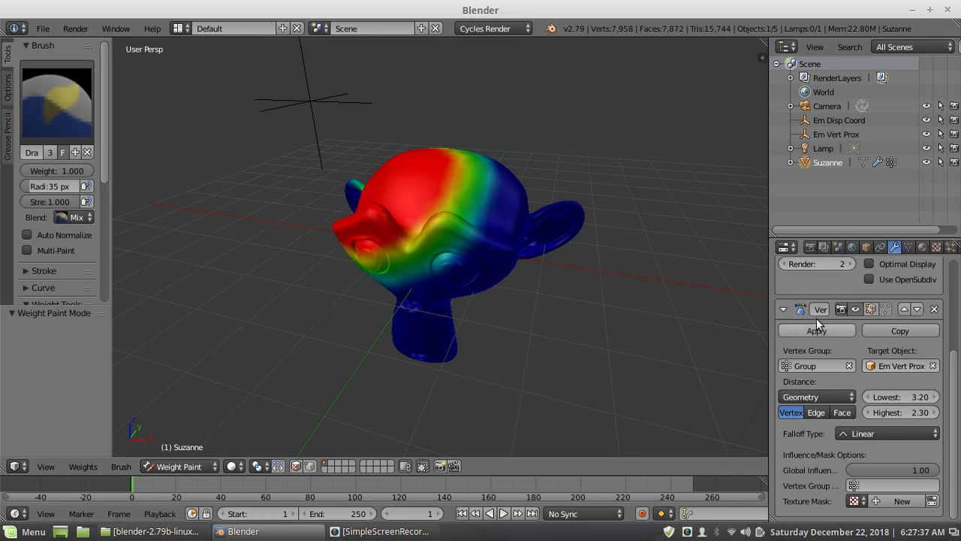
Return the monkey head to Object Mode and bring up the start of its modifier stack
{"action": "left_click", "coordinate": [183, 465]}
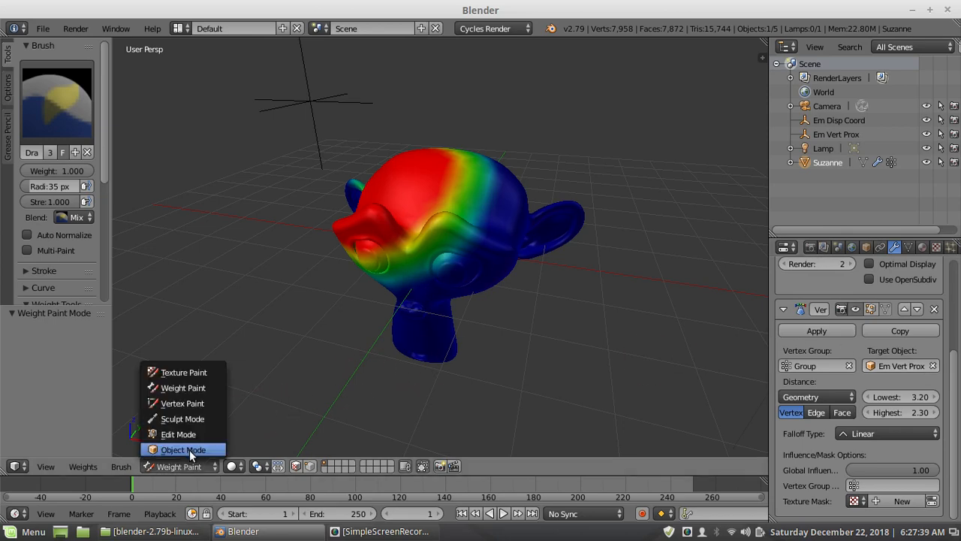
{"action": "left_click", "coordinate": [189, 449]}
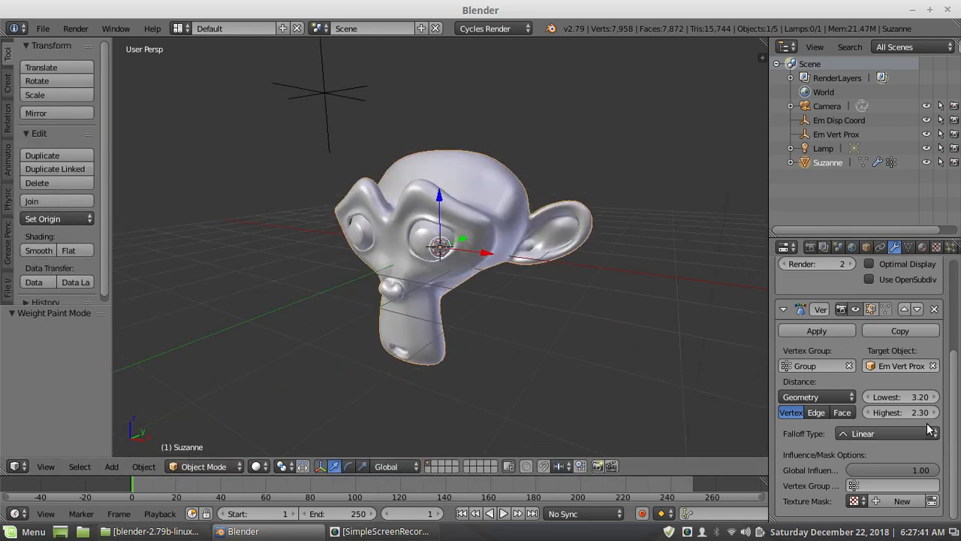
{"action": "scroll", "coordinate": [945, 391], "scroll_direction": "up", "scroll_amount": 5}
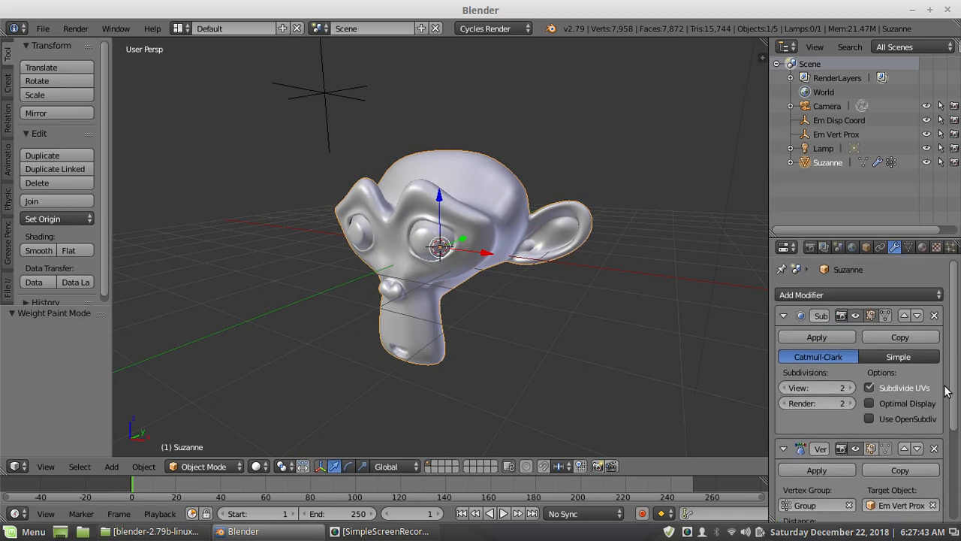
Add a Displace modifier to the monkey head and inspect the inflated mesh
{"action": "left_click", "coordinate": [843, 293]}
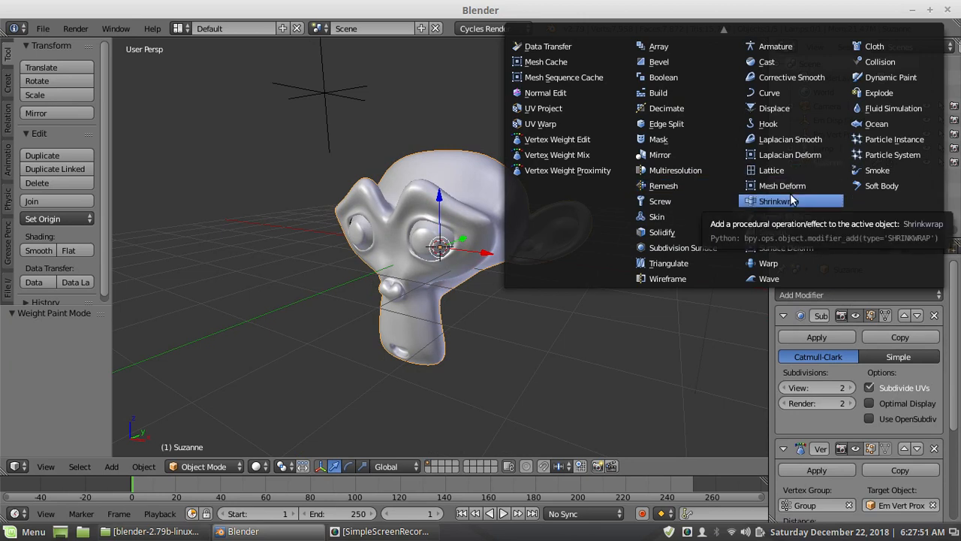
{"action": "left_click", "coordinate": [785, 109]}
{"action": "middle_click_drag", "start_coordinate": [590, 217], "coordinate": [590, 225]}
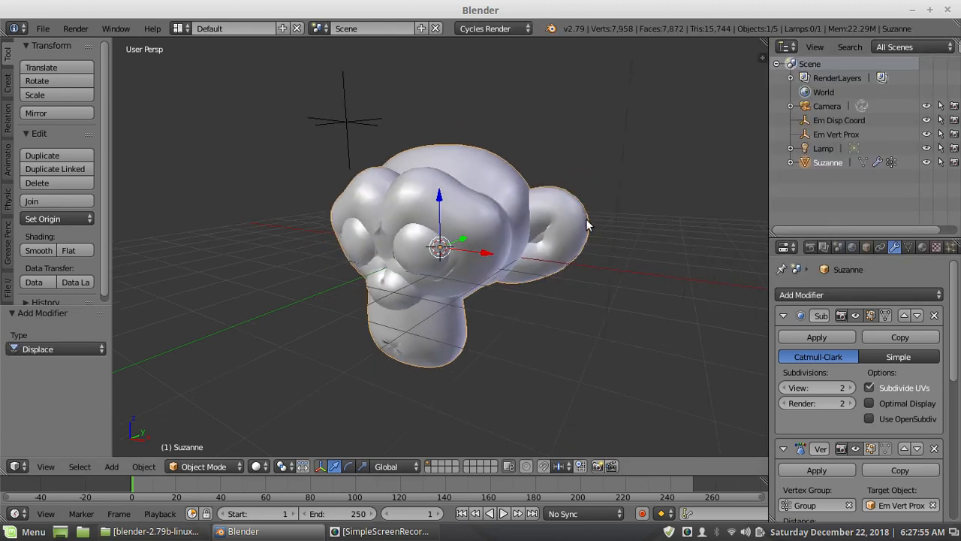
{"action": "mouse_move", "coordinate": [396, 226]}
{"action": "middle_mouse_down"}
{"action": "mouse_move", "coordinate": [466, 233]}
{"action": "mouse_move", "coordinate": [446, 265]}
{"action": "mouse_move", "coordinate": [368, 228]}
{"action": "mouse_move", "coordinate": [382, 232]}
{"action": "middle_mouse_up"}
{"action": "scroll", "coordinate": [385, 237], "scroll_direction": "up", "scroll_amount": 2}
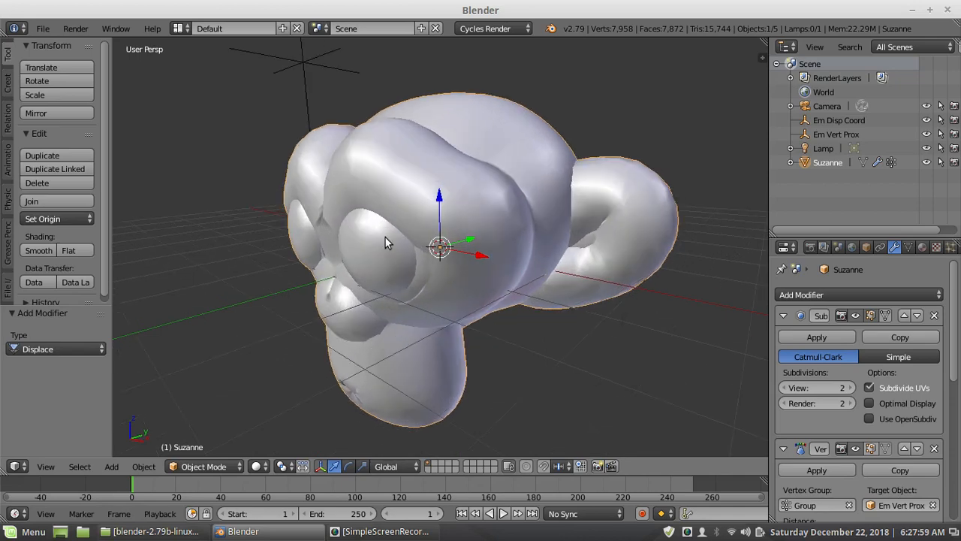
{"action": "scroll", "coordinate": [385, 238], "scroll_direction": "down", "scroll_amount": 2}
{"action": "scroll", "coordinate": [889, 400], "scroll_direction": "down", "scroll_amount": 6}
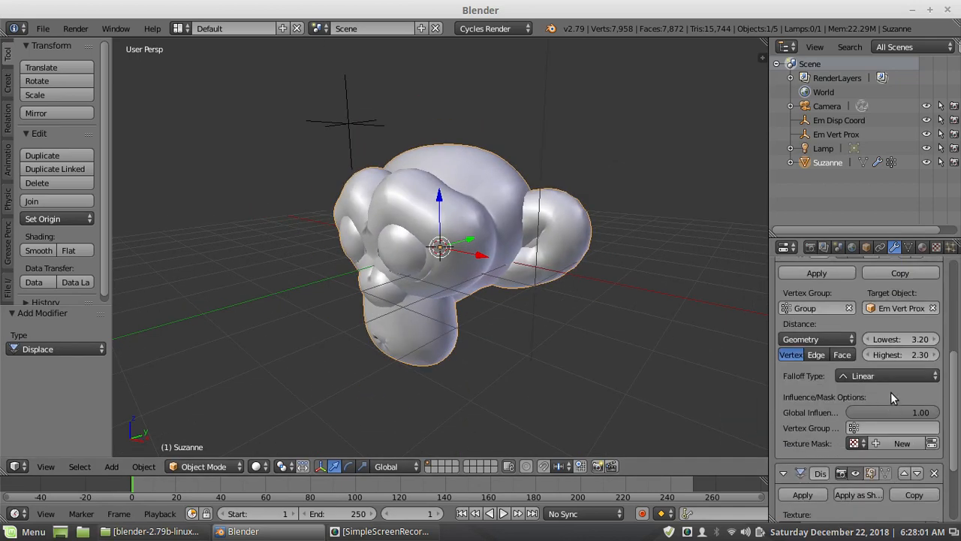
{"action": "scroll", "coordinate": [890, 392], "scroll_direction": "down", "scroll_amount": 1}
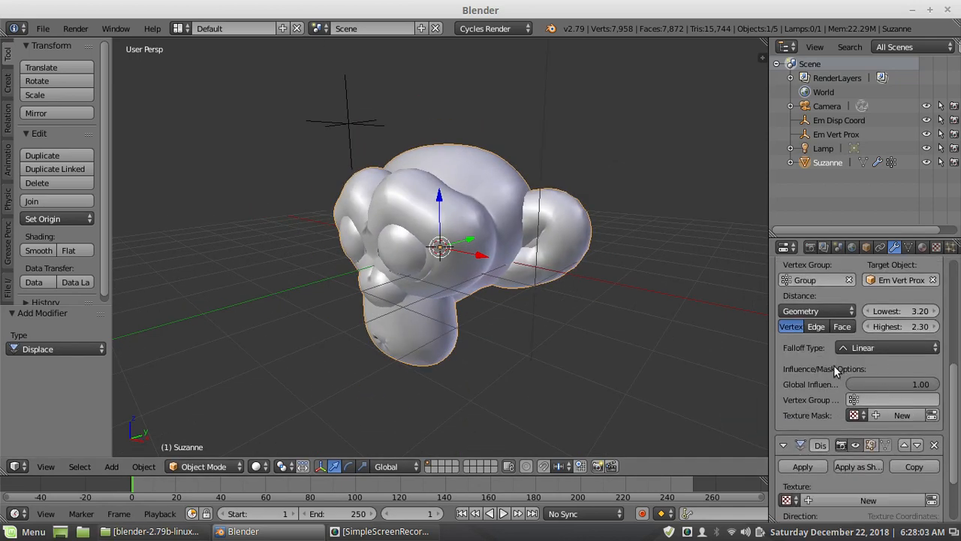
{"action": "scroll", "coordinate": [824, 390], "scroll_direction": "down", "scroll_amount": 1}
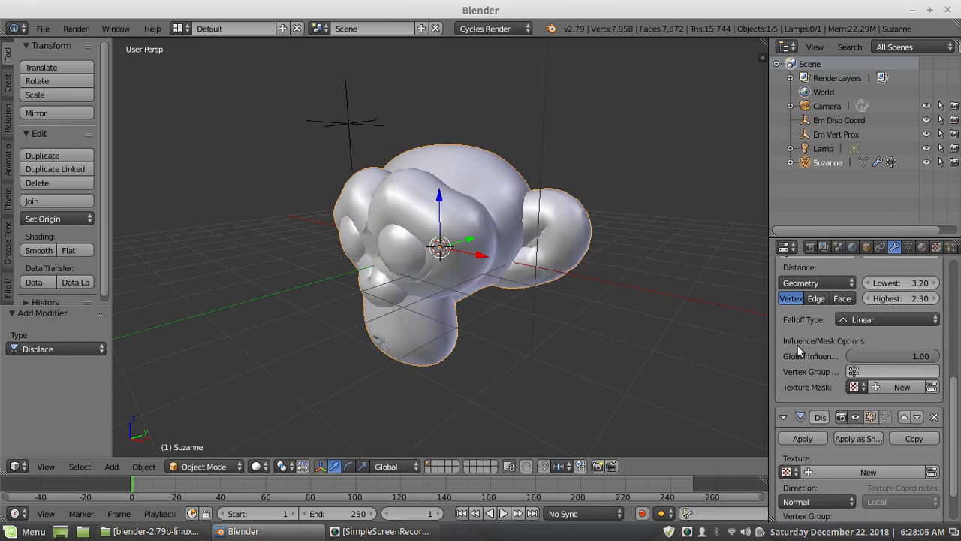
{"action": "scroll", "coordinate": [914, 328], "scroll_direction": "up", "scroll_amount": 4}
{"action": "scroll", "coordinate": [856, 353], "scroll_direction": "down", "scroll_amount": 4}
{"action": "left_click", "coordinate": [849, 371]}
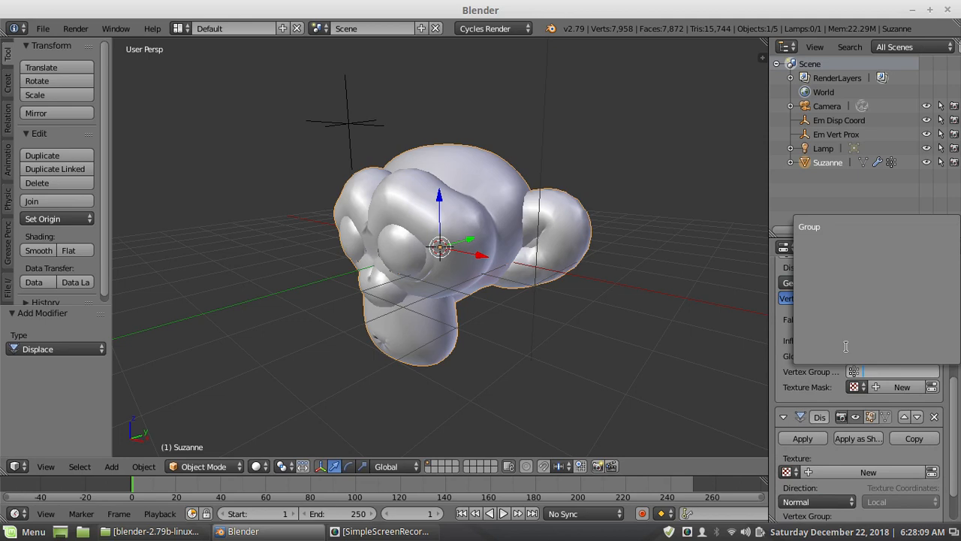
{"action": "left_click", "coordinate": [802, 225]}
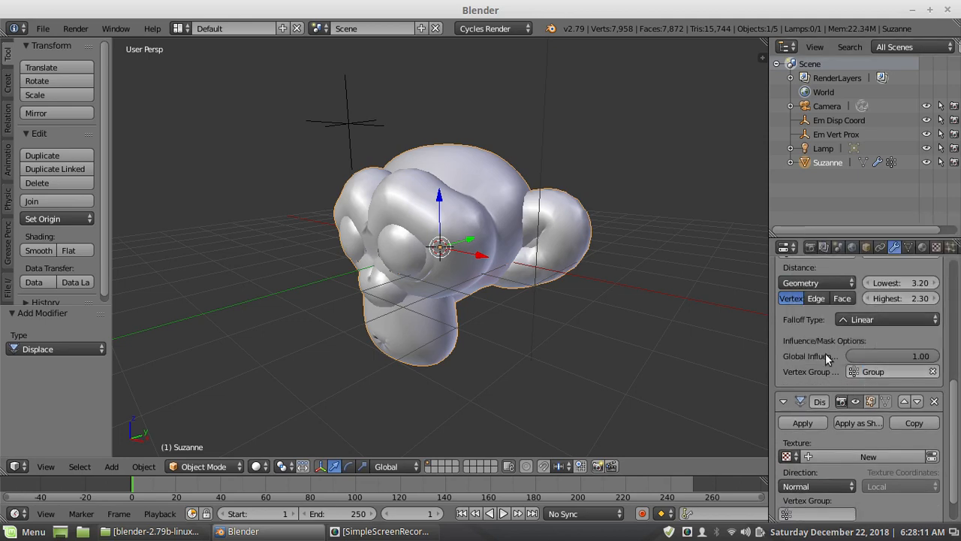
{"action": "scroll", "coordinate": [822, 351], "scroll_direction": "up", "scroll_amount": 3}
{"action": "scroll", "coordinate": [819, 350], "scroll_direction": "up", "scroll_amount": 4}
{"action": "scroll", "coordinate": [922, 399], "scroll_direction": "down", "scroll_amount": 6}
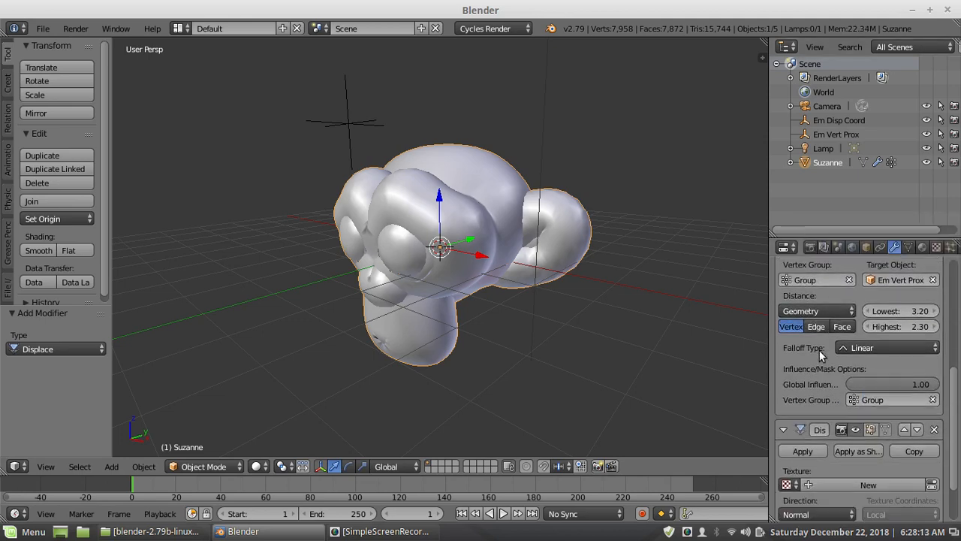
{"action": "left_click", "coordinate": [933, 399]}
Limit the Displace modifier to the vertex group named Group
{"action": "scroll", "coordinate": [807, 360], "scroll_direction": "down", "scroll_amount": 3}
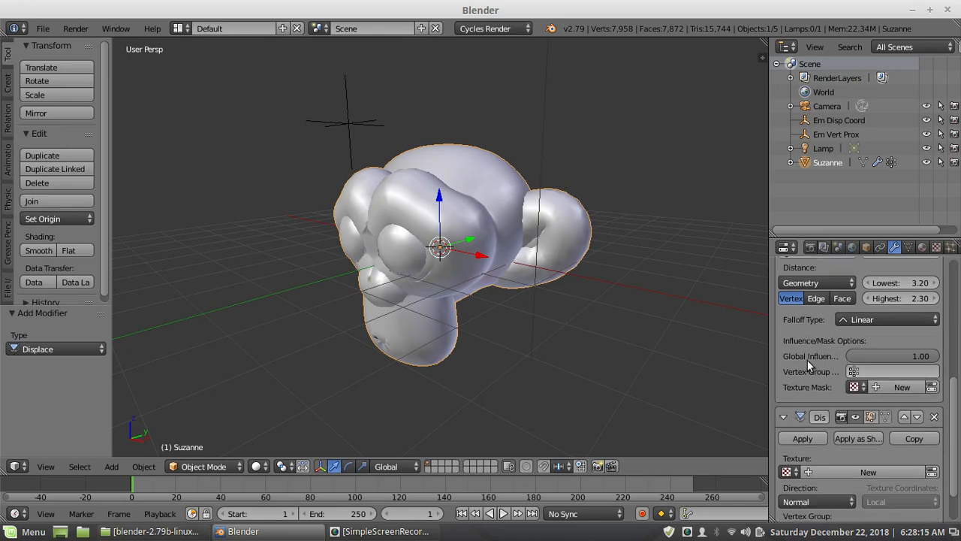
{"action": "left_click", "coordinate": [785, 482]}
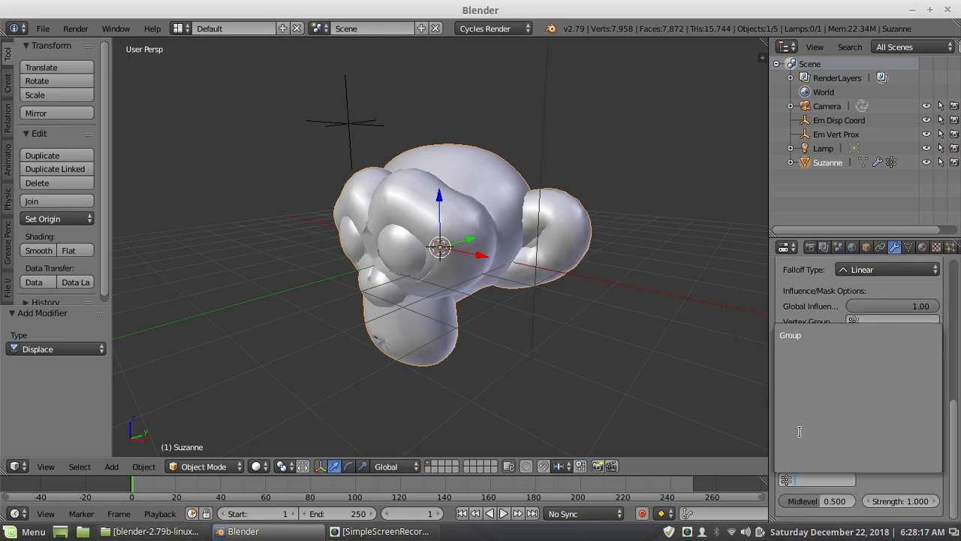
{"action": "left_click", "coordinate": [788, 336]}
Move the Em Vert Prox empty down beside the head, to about X -2.19, Y -2.31, Z 1.97, and inspect the displacement
{"action": "middle_click_drag", "start_coordinate": [578, 271], "coordinate": [490, 276]}
{"action": "right_click", "coordinate": [336, 132]}
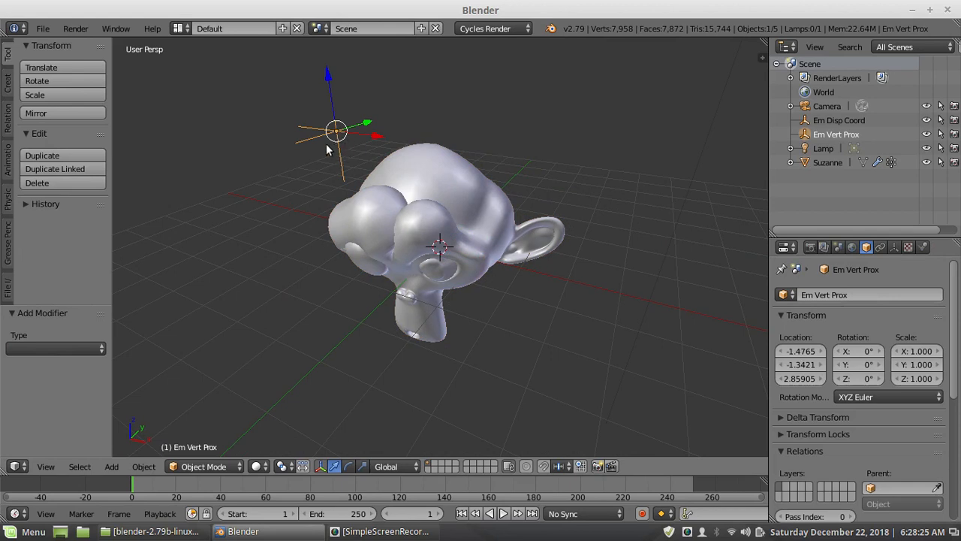
{"action": "key", "text": "g"}
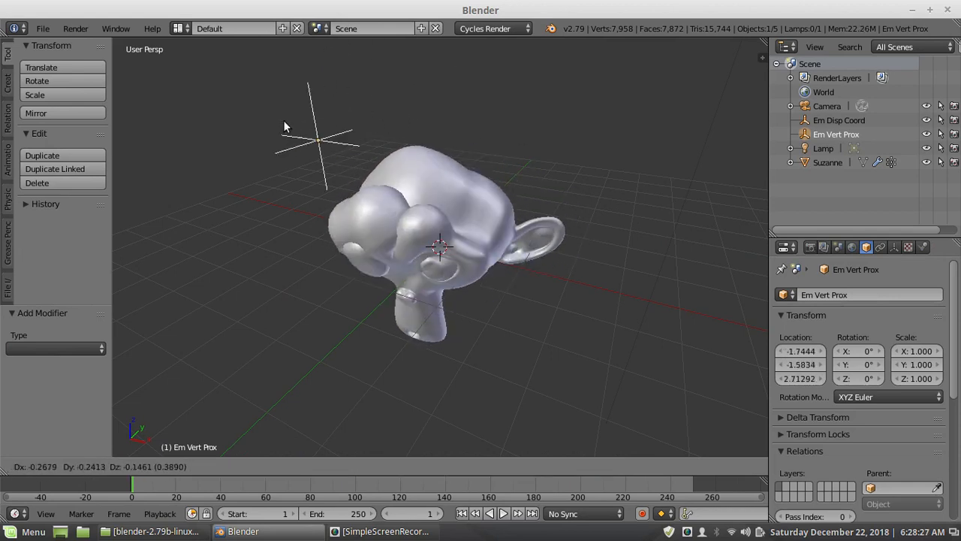
{"action": "left_click", "coordinate": [269, 196]}
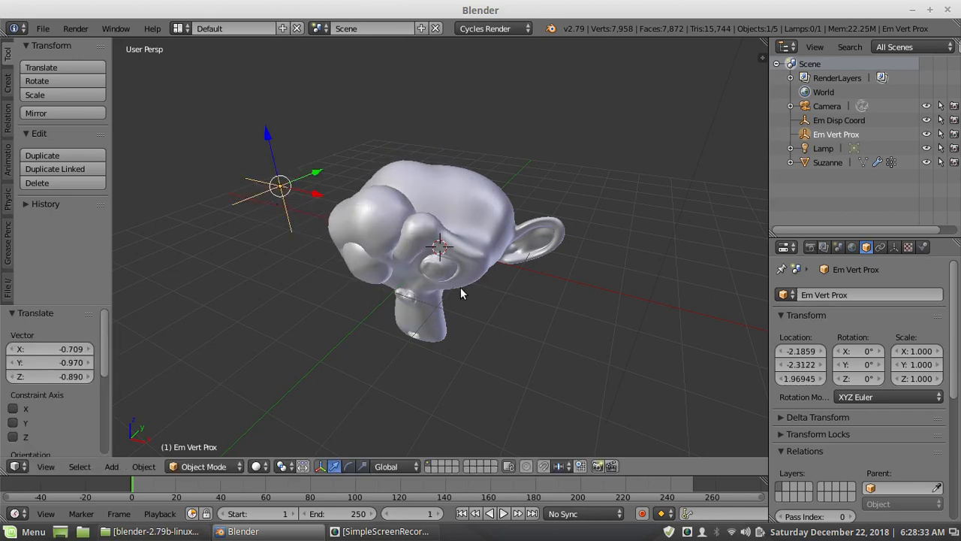
{"action": "middle_click_drag", "start_coordinate": [460, 293], "coordinate": [582, 278]}
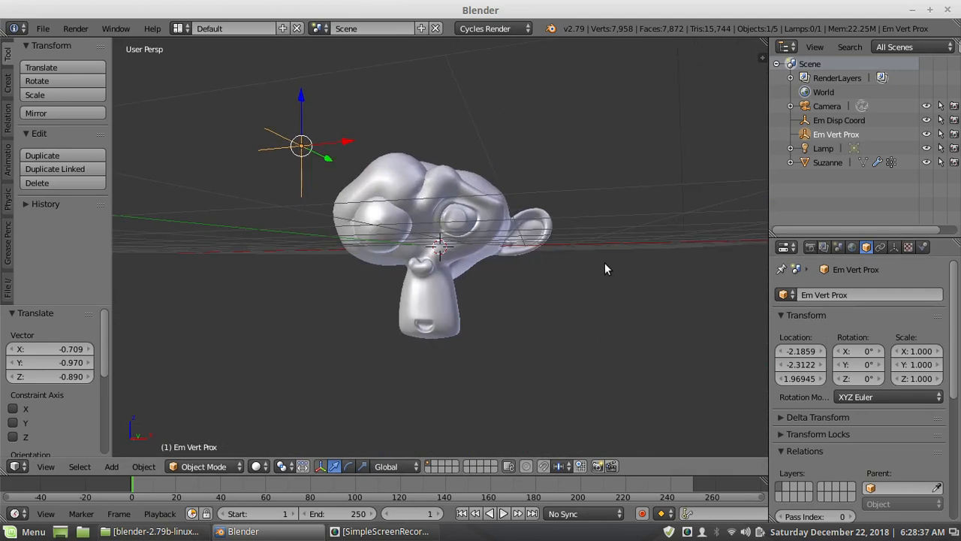
Select the monkey head and set its Displace modifier to midlevel 0.569 and strength 1.300
{"action": "right_click", "coordinate": [442, 291]}
{"action": "middle_click_drag", "start_coordinate": [606, 239], "coordinate": [552, 267]}
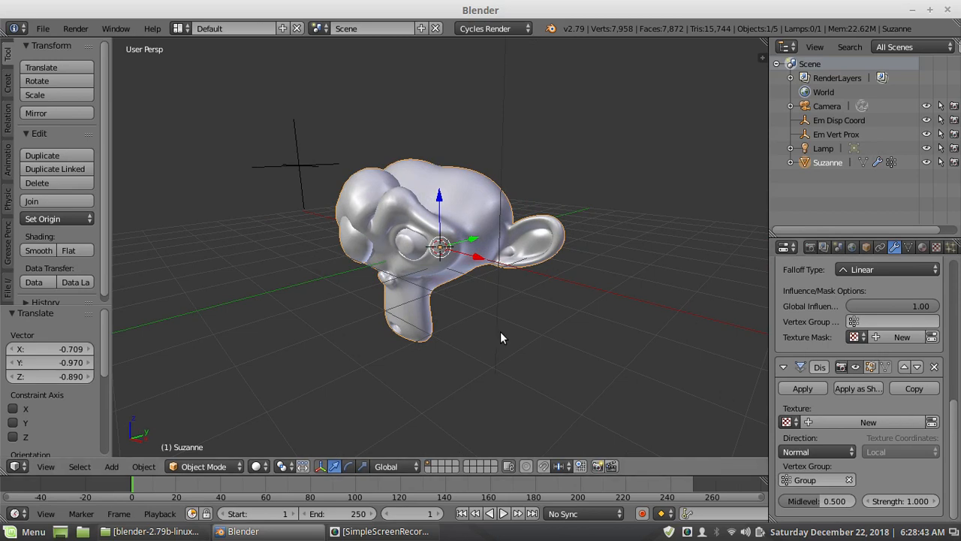
{"action": "mouse_move", "coordinate": [817, 501]}
{"action": "left_mouse_down"}
{"action": "mouse_move", "coordinate": [795, 501]}
{"action": "mouse_move", "coordinate": [841, 501]}
{"action": "mouse_move", "coordinate": [823, 501]}
{"action": "left_mouse_up"}
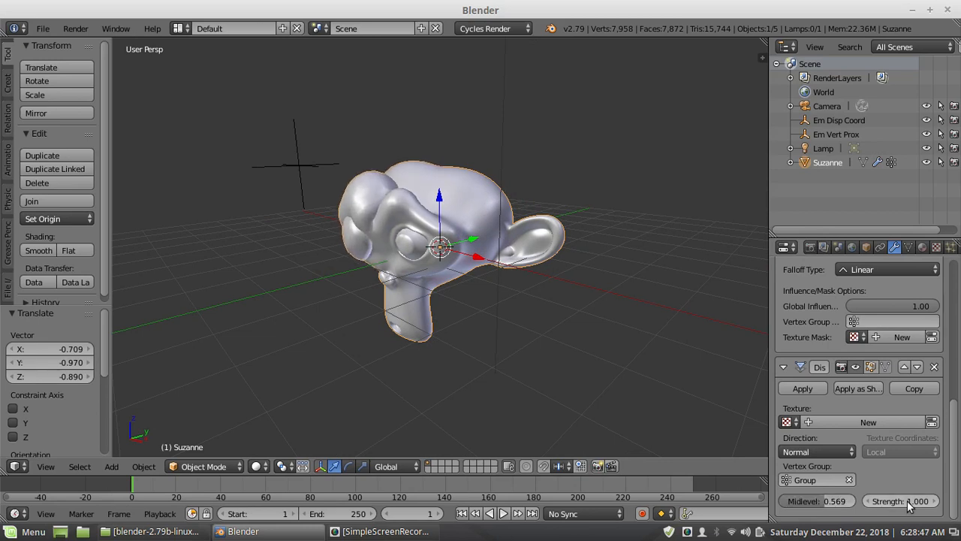
{"action": "mouse_move", "coordinate": [906, 501]}
{"action": "left_mouse_down"}
{"action": "mouse_move", "coordinate": [937, 501]}
{"action": "mouse_move", "coordinate": [793, 501]}
{"action": "mouse_move", "coordinate": [901, 501]}
{"action": "left_mouse_up"}
Lower the Em Vert Prox empty slightly, to about X -2.28, Y -2.46, Z 1.57
{"action": "middle_click_drag", "start_coordinate": [453, 268], "coordinate": [276, 174]}
{"action": "right_click", "coordinate": [288, 173]}
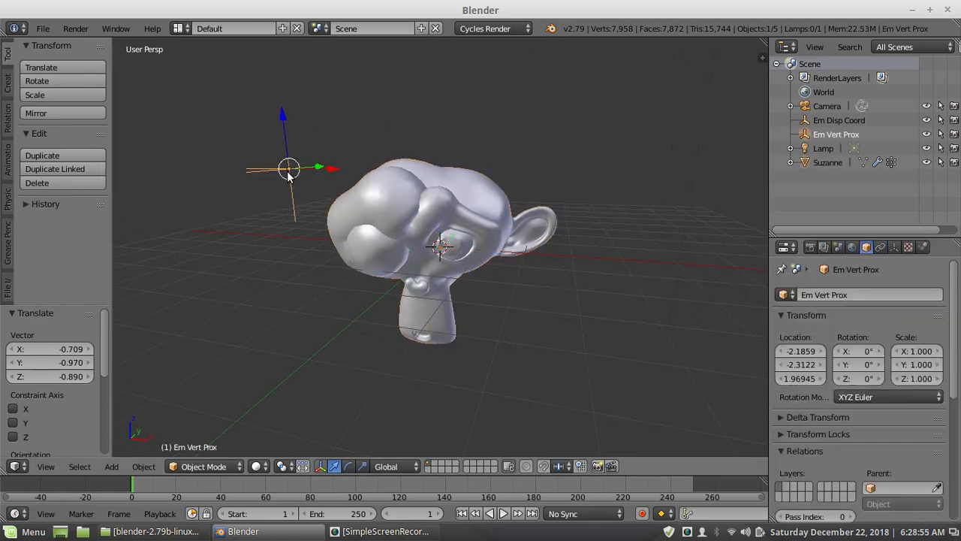
{"action": "key", "text": "g"}
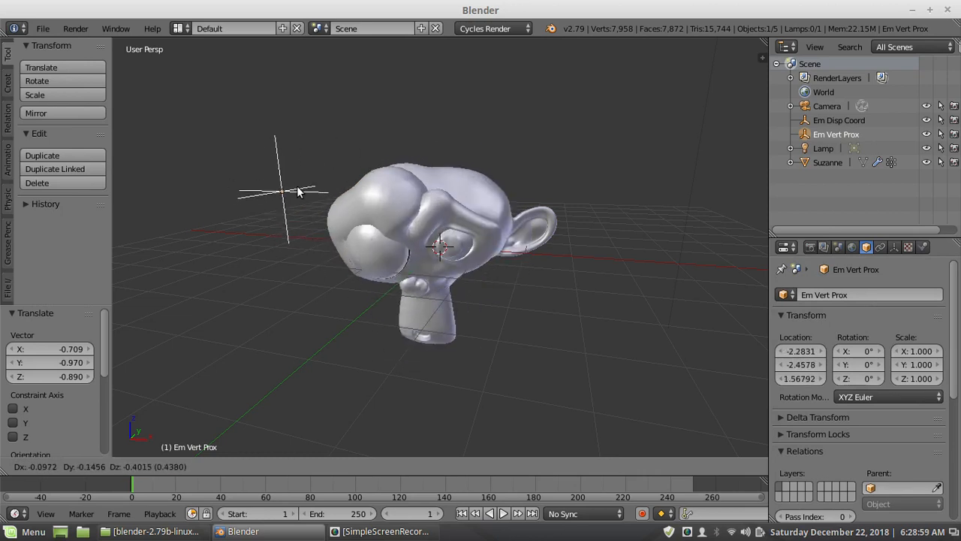
{"action": "left_click", "coordinate": [297, 191]}
Give the head's Displace modifier a new texture with Object texture coordinates taken from Em Disp Coord
{"action": "right_click", "coordinate": [482, 197]}
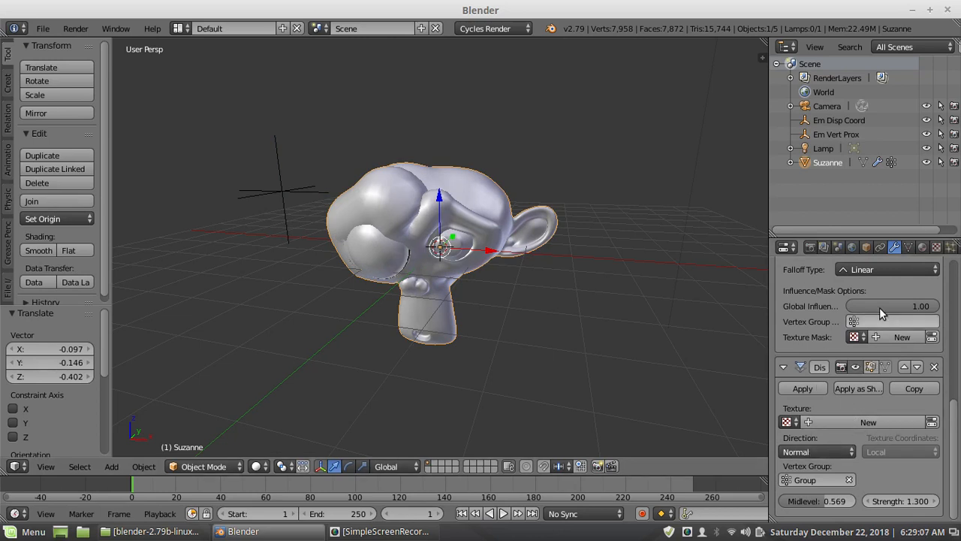
{"action": "left_click", "coordinate": [819, 419]}
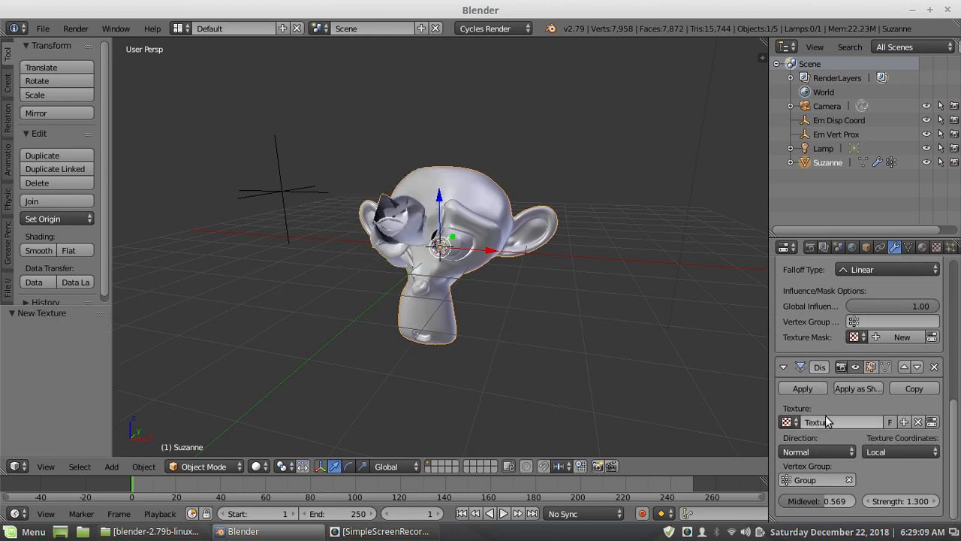
{"action": "left_click", "coordinate": [886, 448]}
{"action": "left_click", "coordinate": [879, 420]}
{"action": "left_click", "coordinate": [889, 453]}
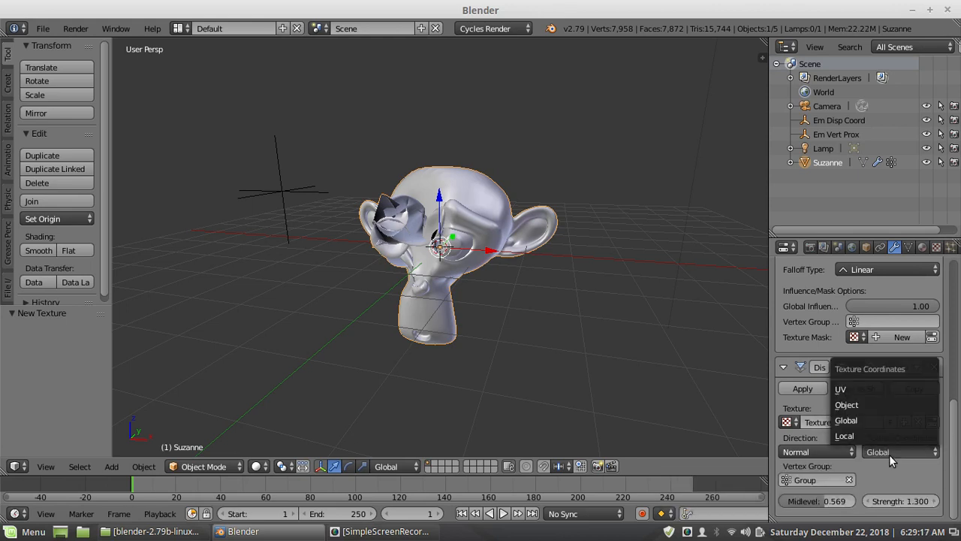
{"action": "left_click", "coordinate": [879, 409]}
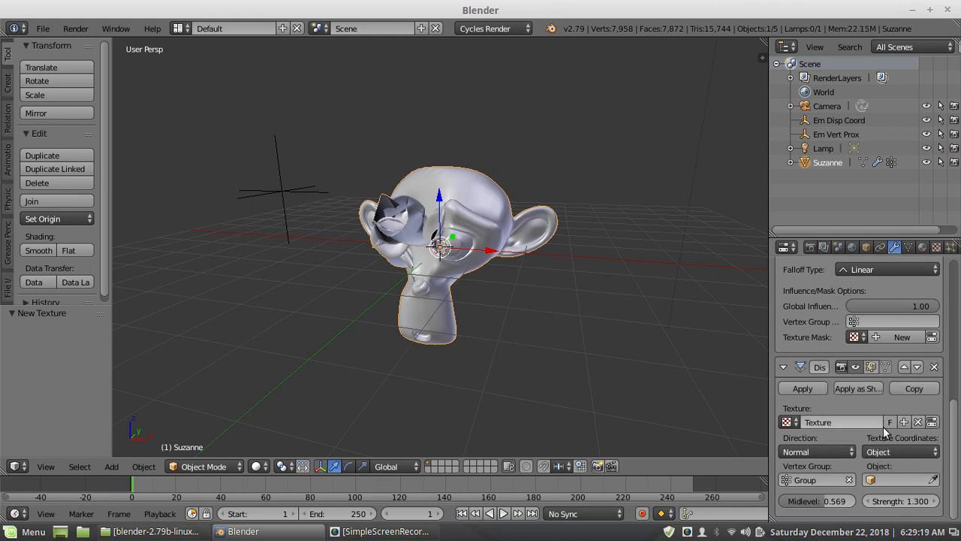
{"action": "left_click", "coordinate": [871, 480]}
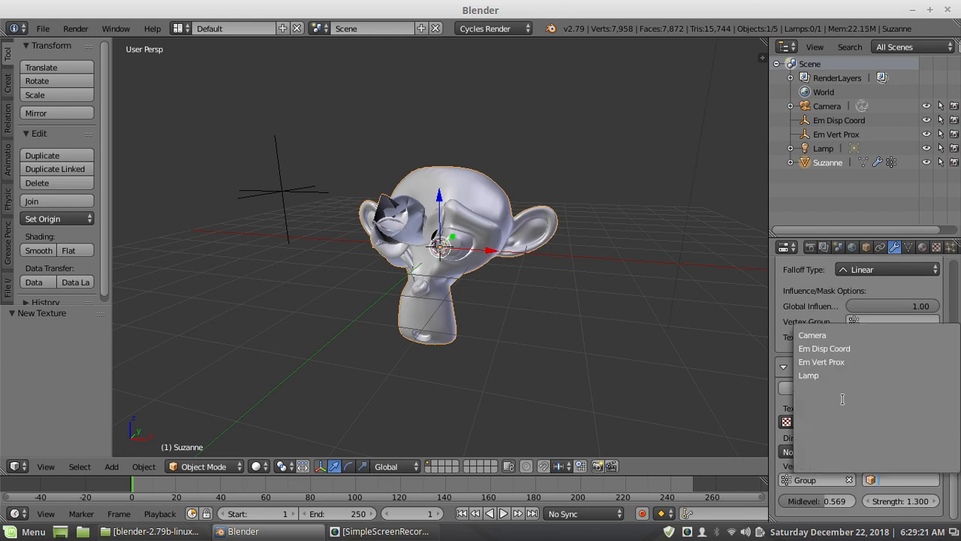
{"action": "left_click", "coordinate": [831, 347]}
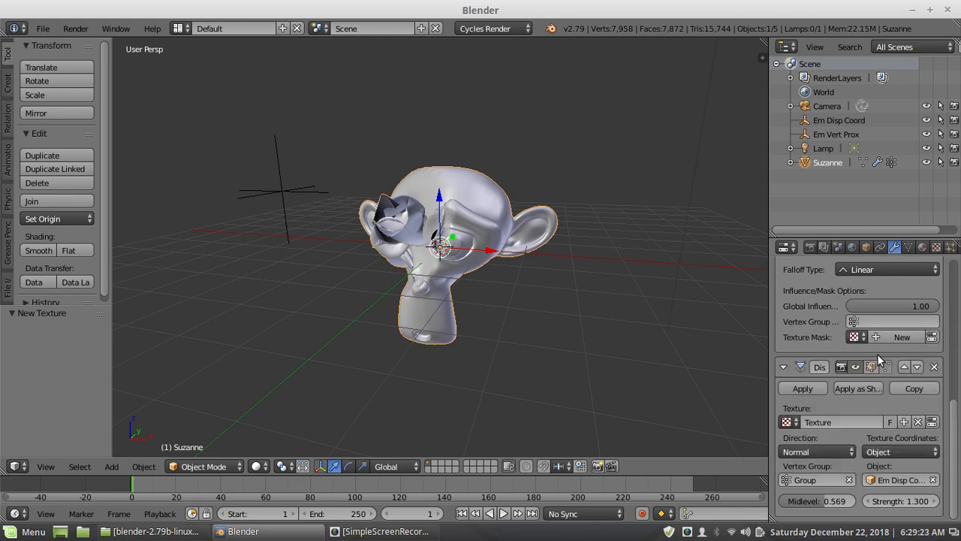
Show the Displace modifier's texture settings and change the texture type to Voronoi
{"action": "left_click", "coordinate": [936, 247]}
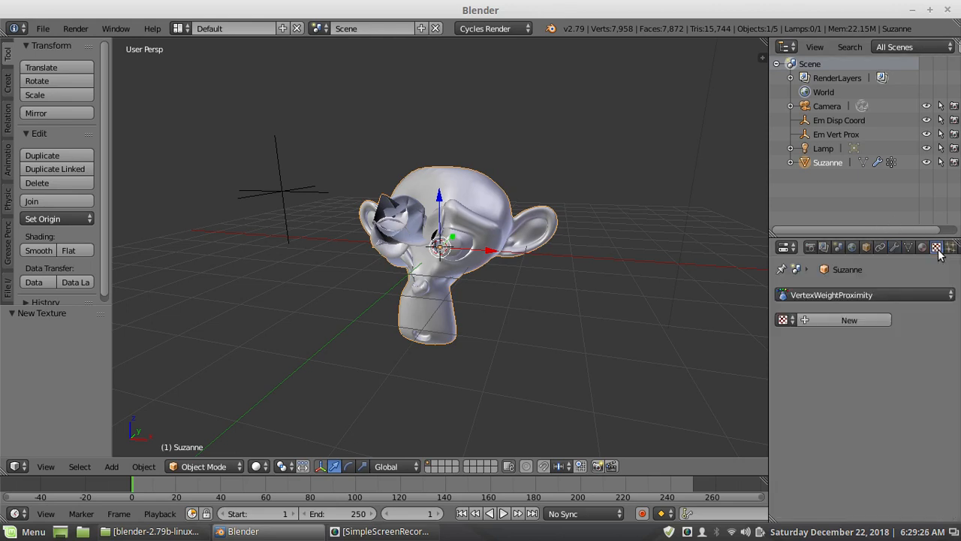
{"action": "left_click", "coordinate": [808, 295]}
{"action": "left_click", "coordinate": [822, 235]}
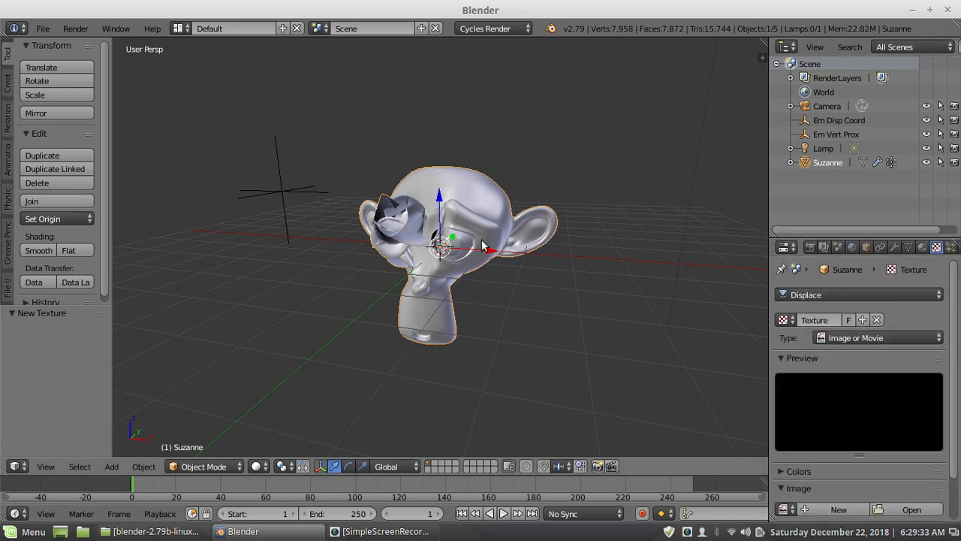
{"action": "left_click", "coordinate": [866, 338]}
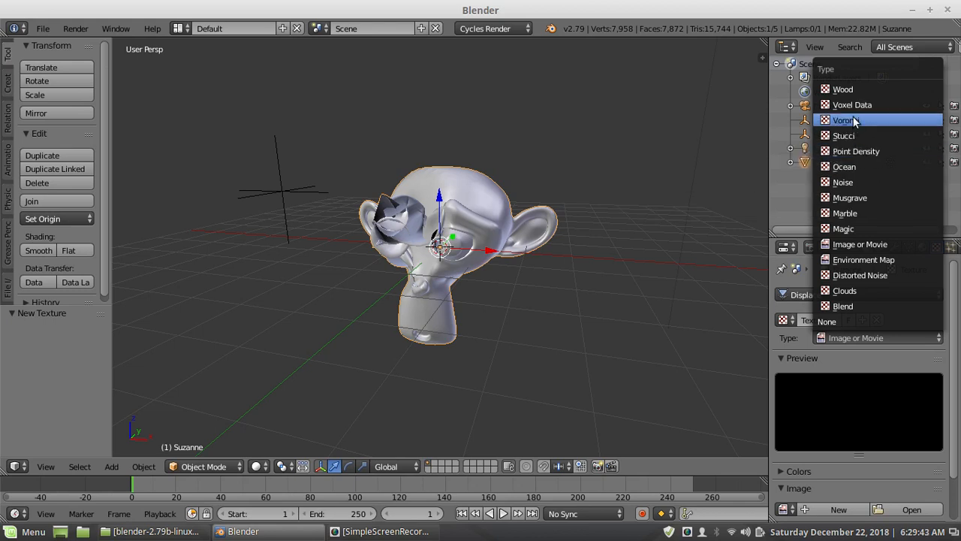
{"action": "left_click", "coordinate": [853, 120]}
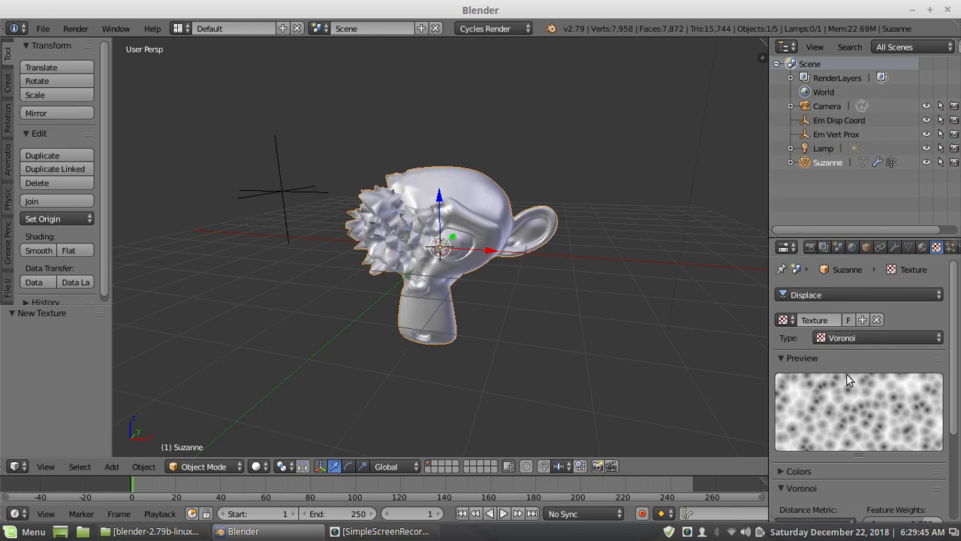
Look over the Voronoi settings and enable the color ramp for the texture
{"action": "scroll", "coordinate": [831, 357], "scroll_direction": "down", "scroll_amount": 2}
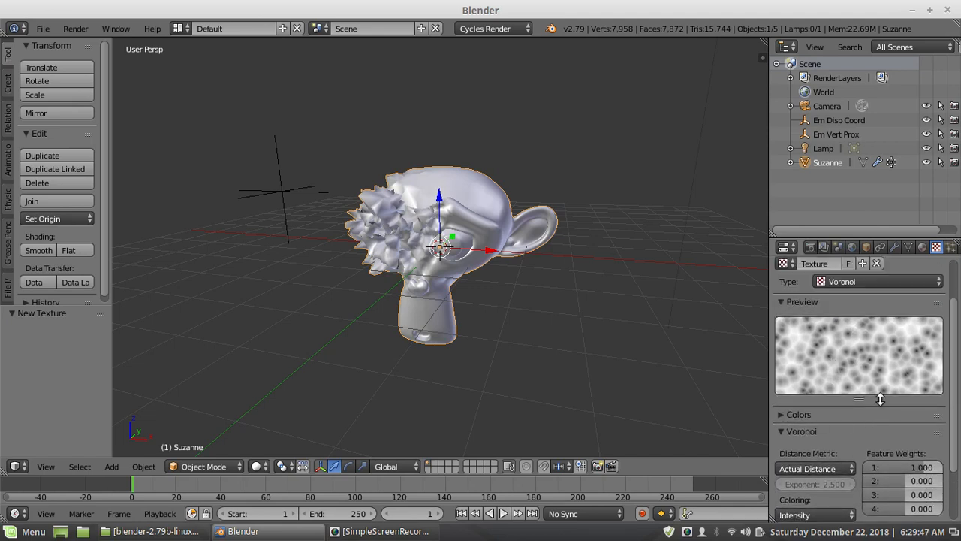
{"action": "scroll", "coordinate": [881, 398], "scroll_direction": "down", "scroll_amount": 3}
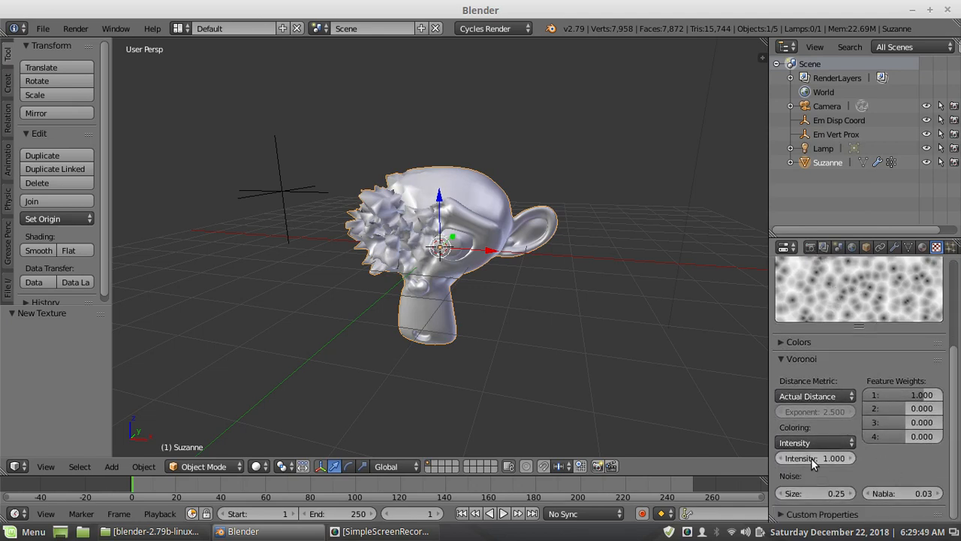
{"action": "mouse_move", "coordinate": [811, 458]}
{"action": "left_mouse_down"}
{"action": "mouse_move", "coordinate": [797, 458]}
{"action": "mouse_move", "coordinate": [847, 458]}
{"action": "mouse_move", "coordinate": [811, 458]}
{"action": "left_mouse_up"}
{"action": "left_click", "coordinate": [779, 342]}
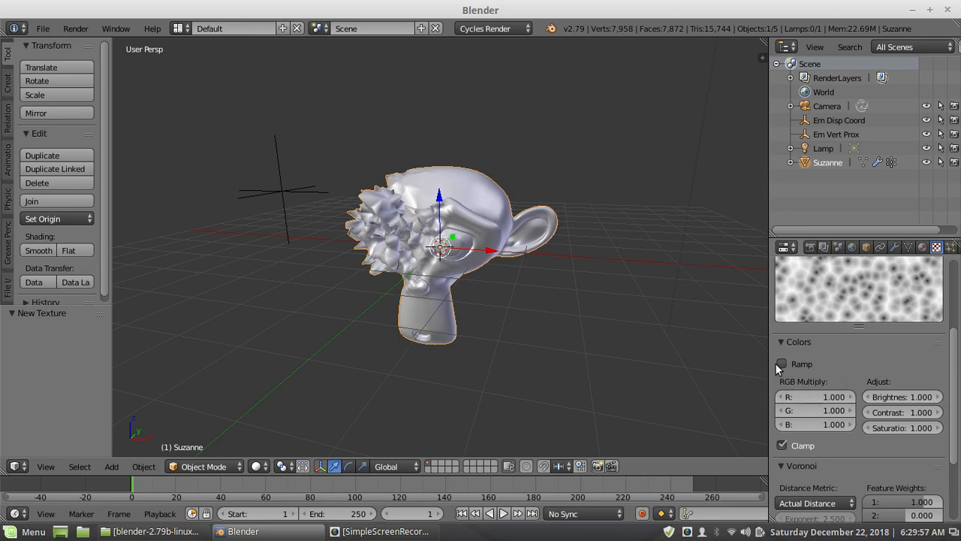
{"action": "left_click", "coordinate": [783, 365]}
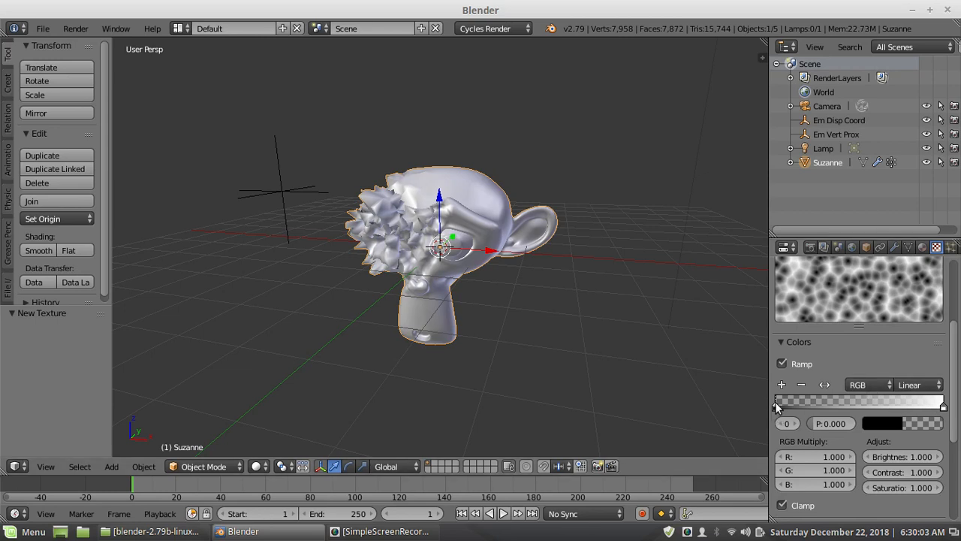
Make the ramp's black stop opaque and move both stops inward, black to about a quarter and white to about 0.80
{"action": "left_click", "coordinate": [929, 427]}
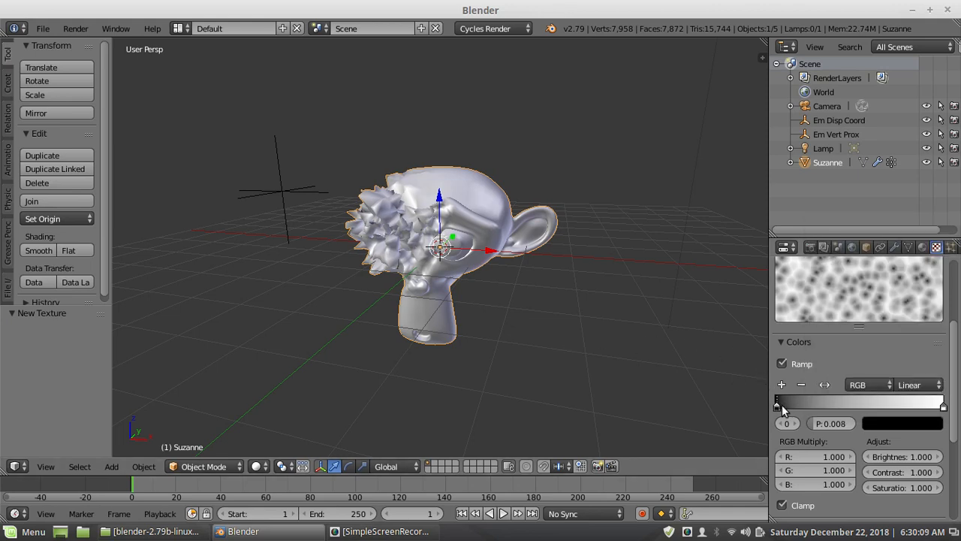
{"action": "left_click_drag", "start_coordinate": [781, 405], "coordinate": [865, 411]}
{"action": "left_click_drag", "start_coordinate": [944, 406], "coordinate": [910, 415]}
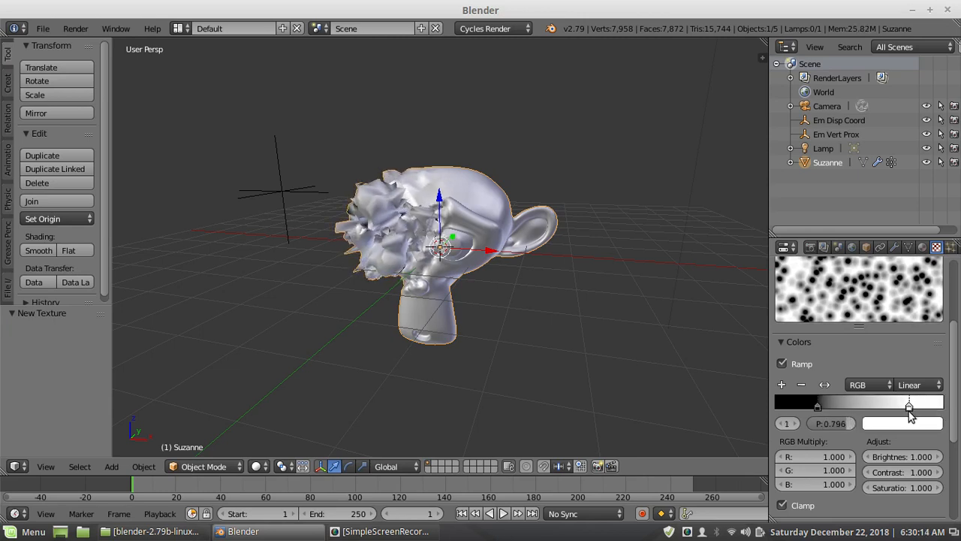
Lighten the color ramp's black stop to light grey, then move the grey stop to about 0.33 and the white stop to about 0.68
{"action": "left_click", "coordinate": [818, 406]}
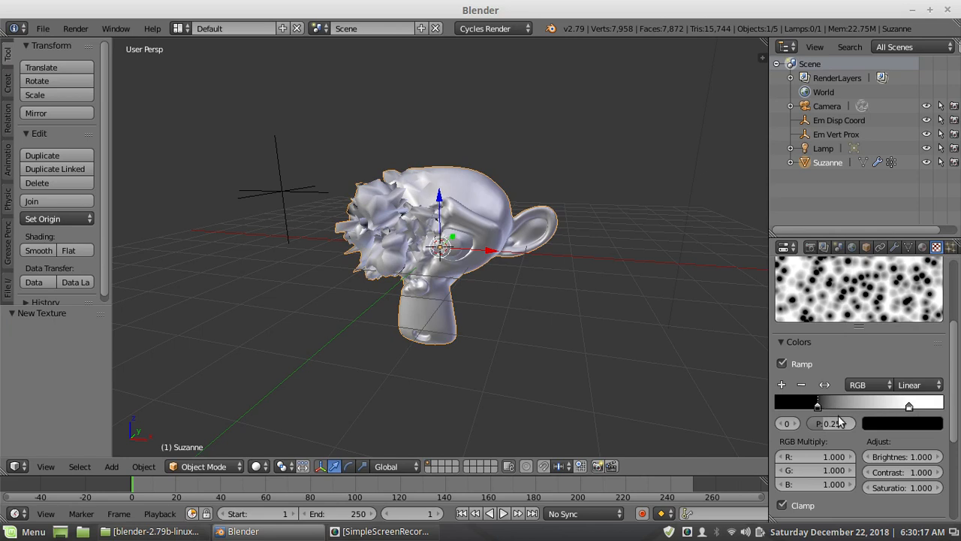
{"action": "left_click", "coordinate": [884, 421]}
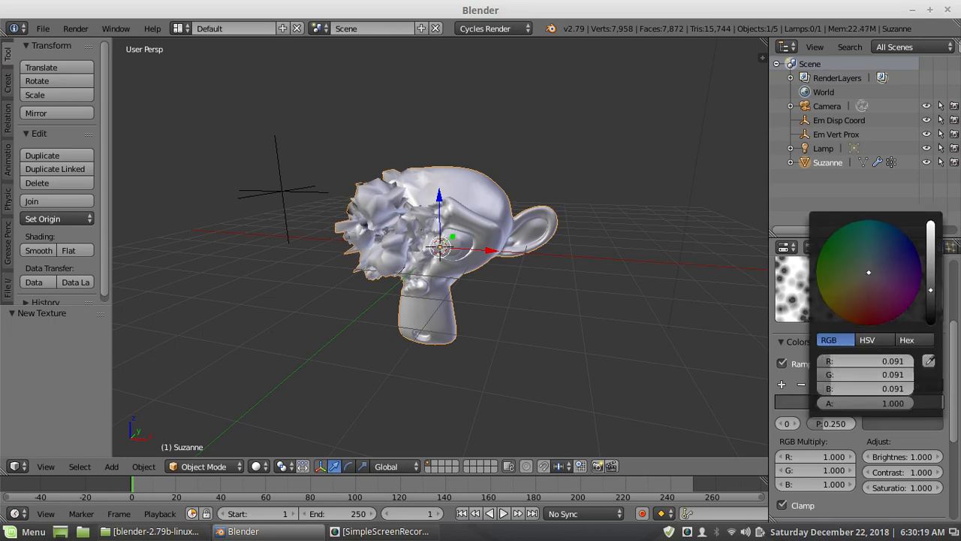
{"action": "left_click_drag", "start_coordinate": [931, 289], "coordinate": [930, 245]}
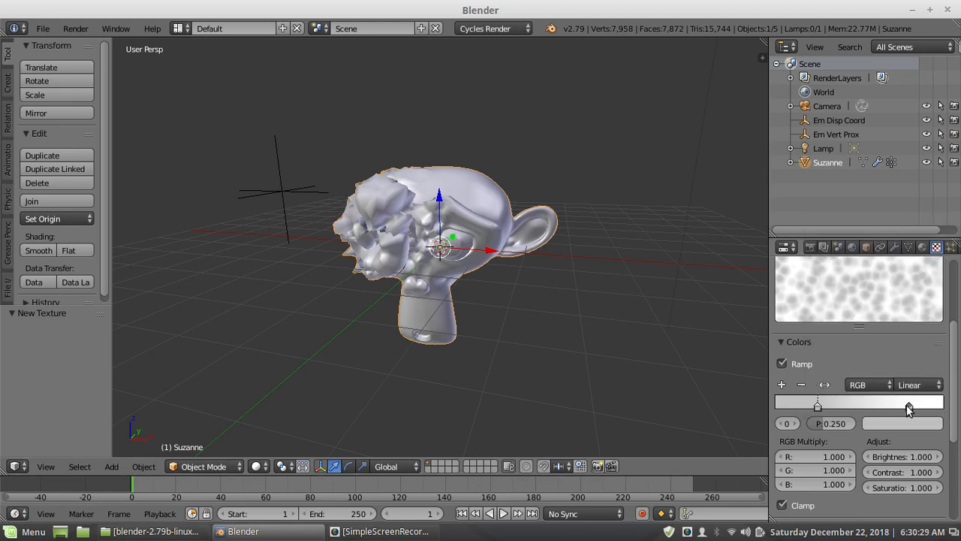
{"action": "mouse_move", "coordinate": [908, 407]}
{"action": "left_mouse_down"}
{"action": "mouse_move", "coordinate": [884, 406]}
{"action": "mouse_move", "coordinate": [950, 402]}
{"action": "mouse_move", "coordinate": [893, 398]}
{"action": "left_mouse_up"}
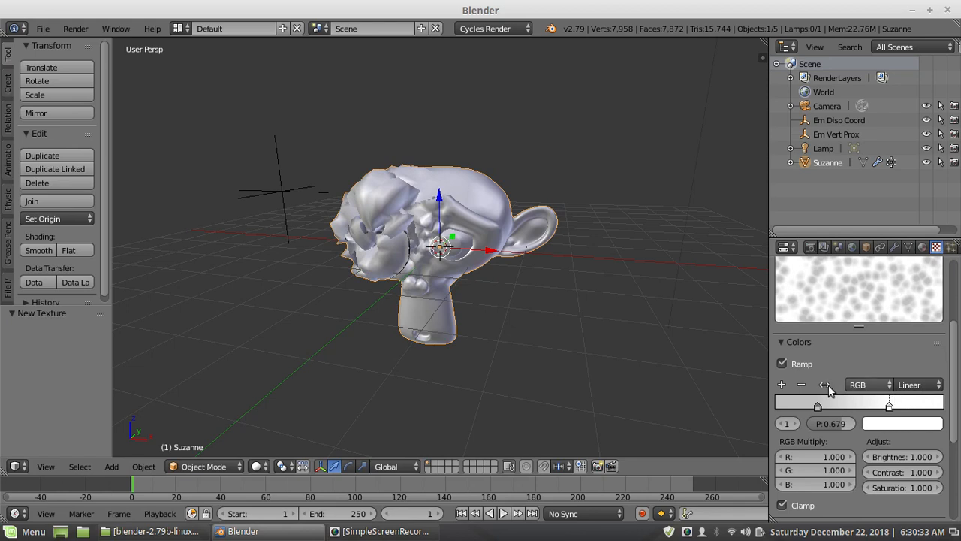
{"action": "mouse_move", "coordinate": [819, 404]}
{"action": "left_mouse_down"}
{"action": "mouse_move", "coordinate": [845, 408]}
{"action": "mouse_move", "coordinate": [826, 409]}
{"action": "left_mouse_up"}
{"action": "scroll", "coordinate": [837, 436], "scroll_direction": "down", "scroll_amount": 5}
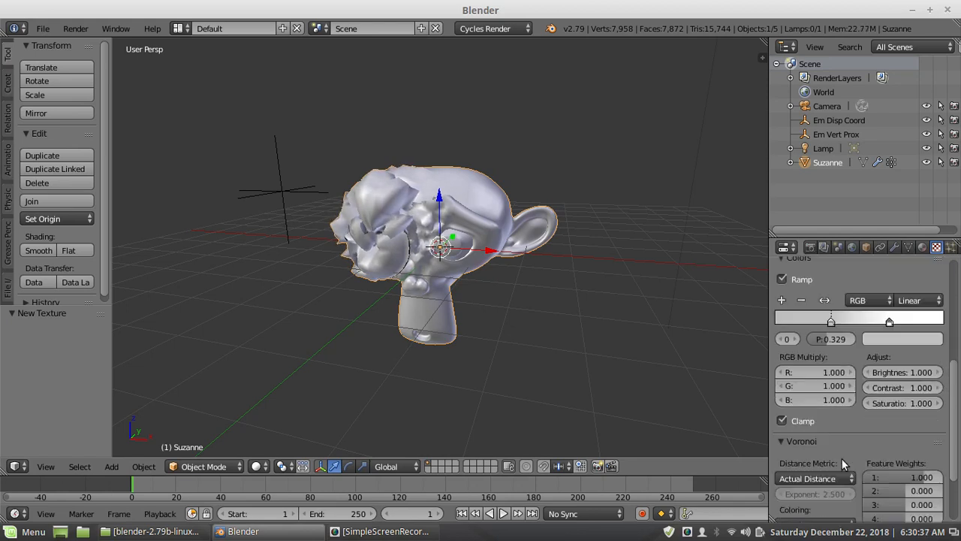
Set the strength of the head's Displace modifier to 0.700
{"action": "left_click", "coordinate": [895, 248]}
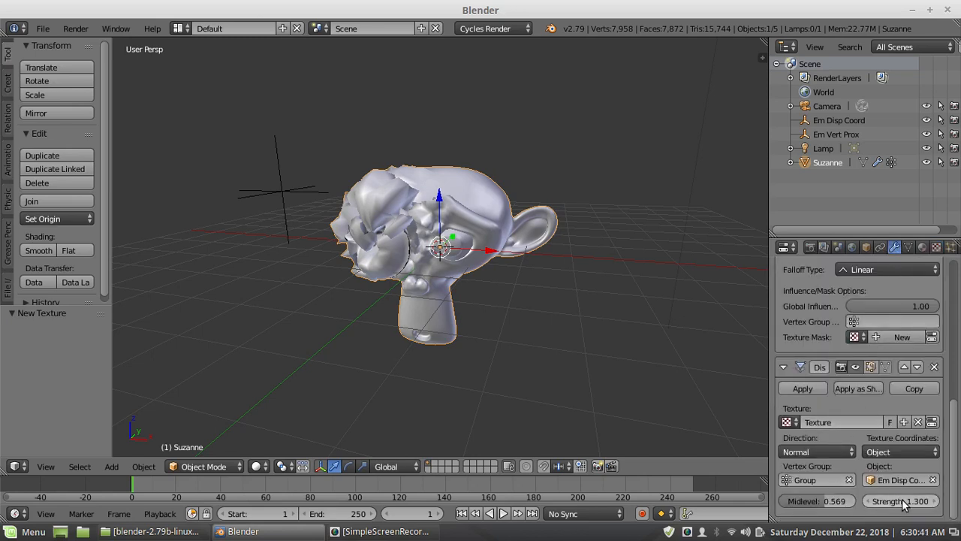
{"action": "left_click_drag", "start_coordinate": [901, 501], "coordinate": [871, 501]}
{"action": "middle_click_drag", "start_coordinate": [384, 304], "coordinate": [521, 310]}
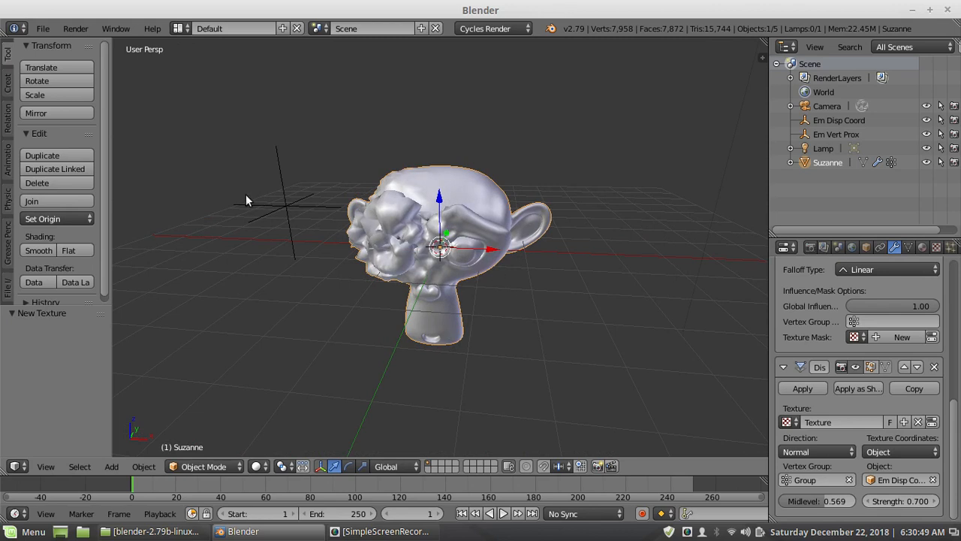
Move the Em Vert Prox empty away from the head to about X -4.22, Y -3.49, Z 0.83
{"action": "right_click", "coordinate": [286, 209]}
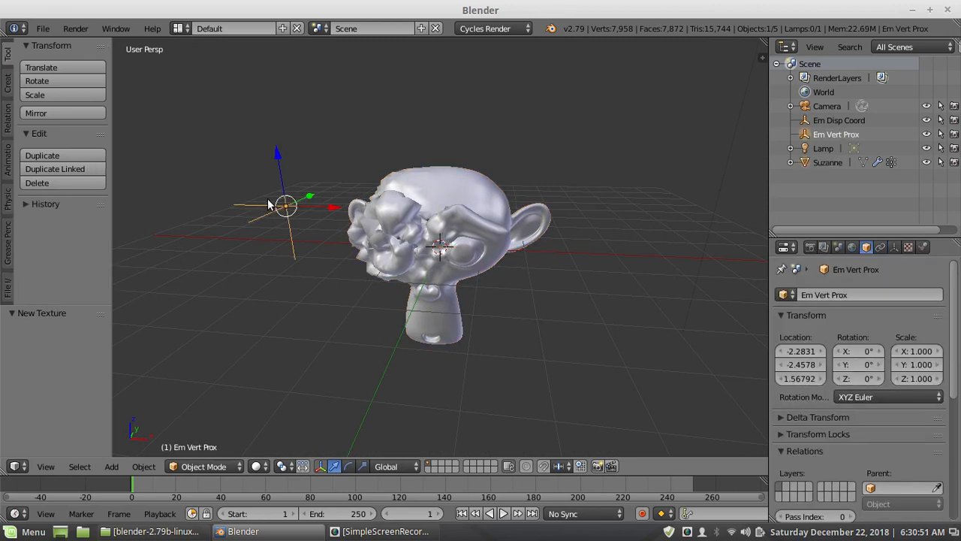
{"action": "key", "text": "g"}
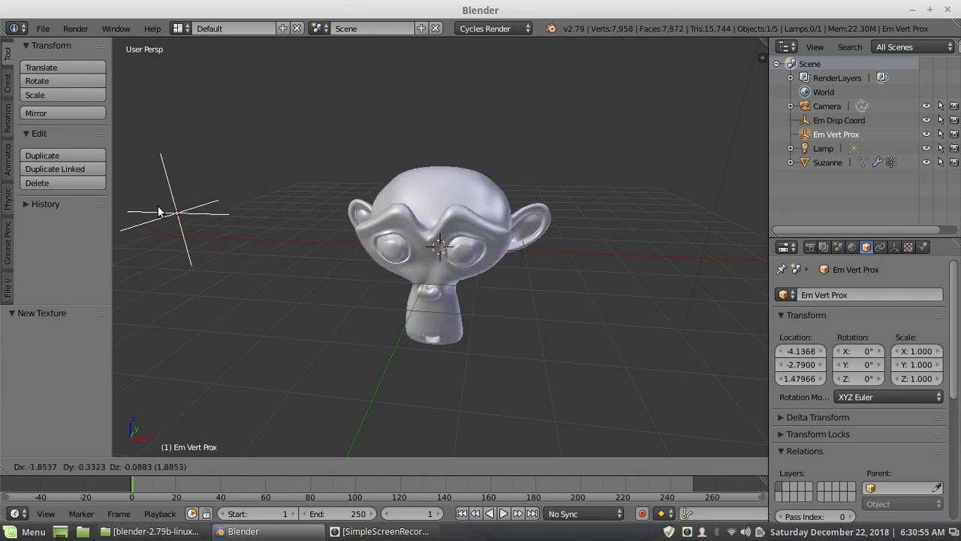
{"action": "left_click", "coordinate": [160, 212]}
{"action": "middle_click_drag", "start_coordinate": [319, 242], "coordinate": [332, 280]}
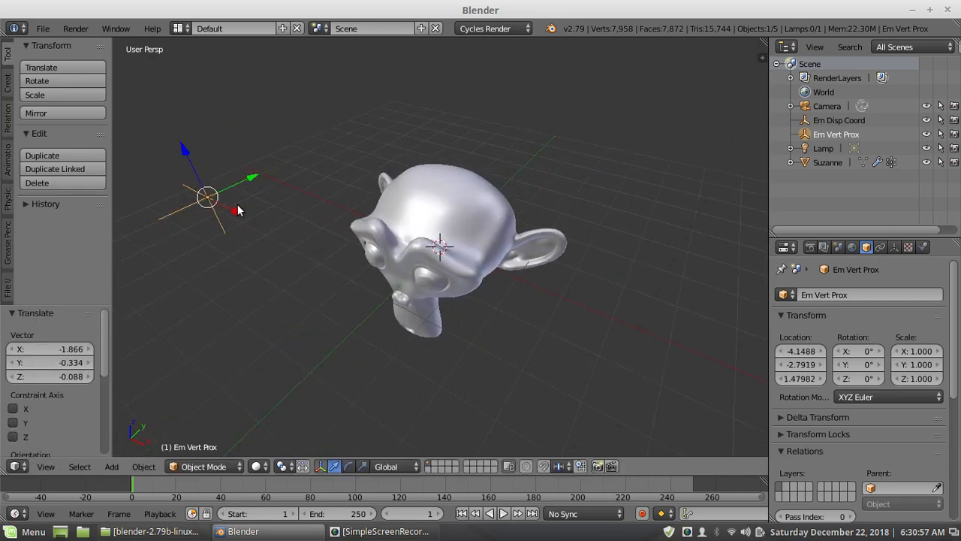
{"action": "key", "text": "g"}
{"action": "left_click", "coordinate": [210, 223]}
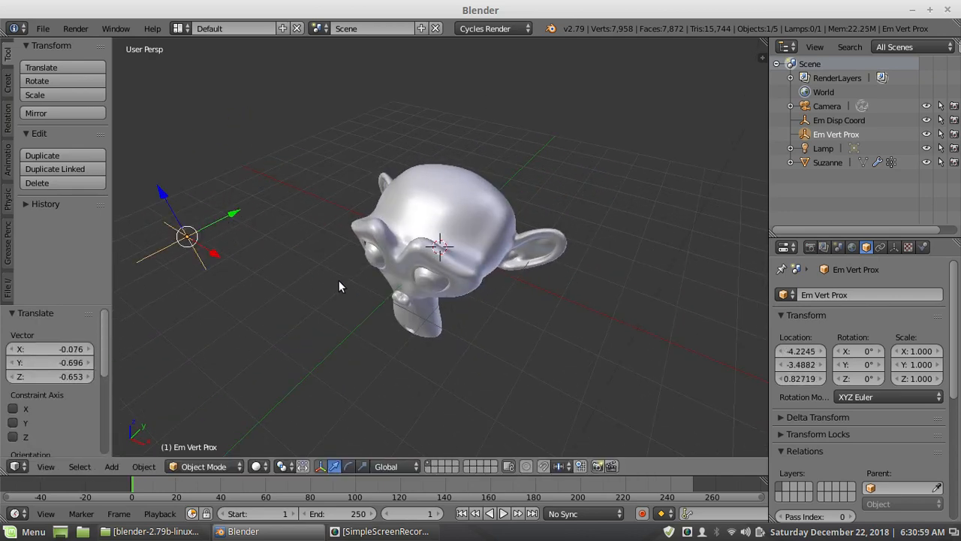
Test the displacement by moving Em Vert Prox toward the head and back, placing it at about X -4.02, Y -3.51, Z 0.57
{"action": "middle_click_drag", "start_coordinate": [338, 280], "coordinate": [461, 297]}
{"action": "scroll", "coordinate": [565, 278], "scroll_direction": "down", "scroll_amount": 3}
{"action": "scroll", "coordinate": [440, 294], "scroll_direction": "up", "scroll_amount": 3}
{"action": "scroll", "coordinate": [477, 311], "scroll_direction": "up", "scroll_amount": 1}
{"action": "scroll", "coordinate": [463, 298], "scroll_direction": "down", "scroll_amount": 4}
{"action": "scroll", "coordinate": [465, 298], "scroll_direction": "up", "scroll_amount": 2}
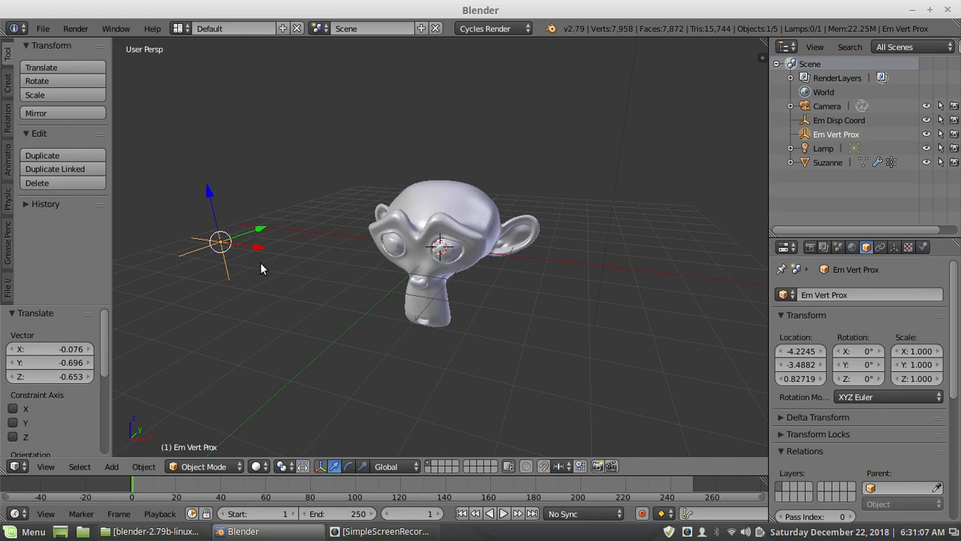
{"action": "key", "text": "g"}
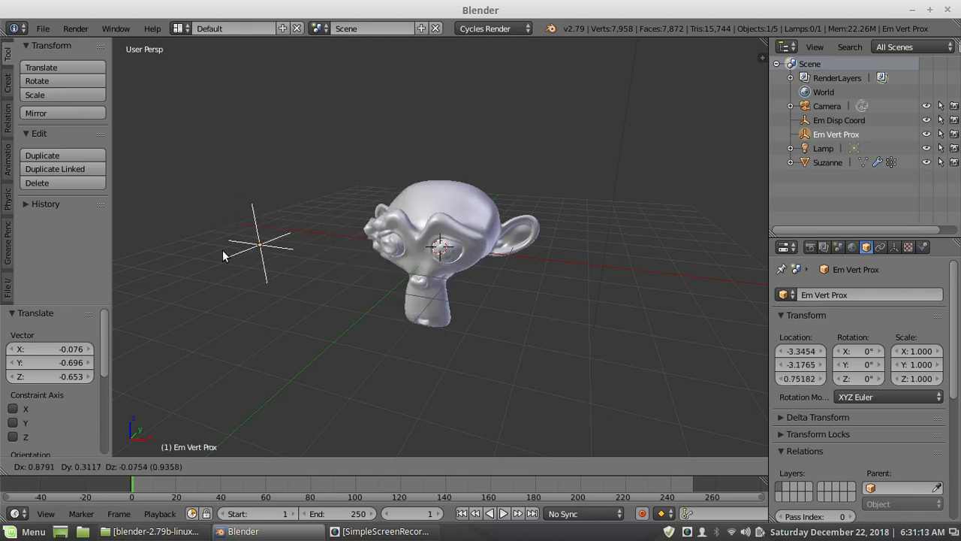
{"action": "left_click", "coordinate": [225, 259]}
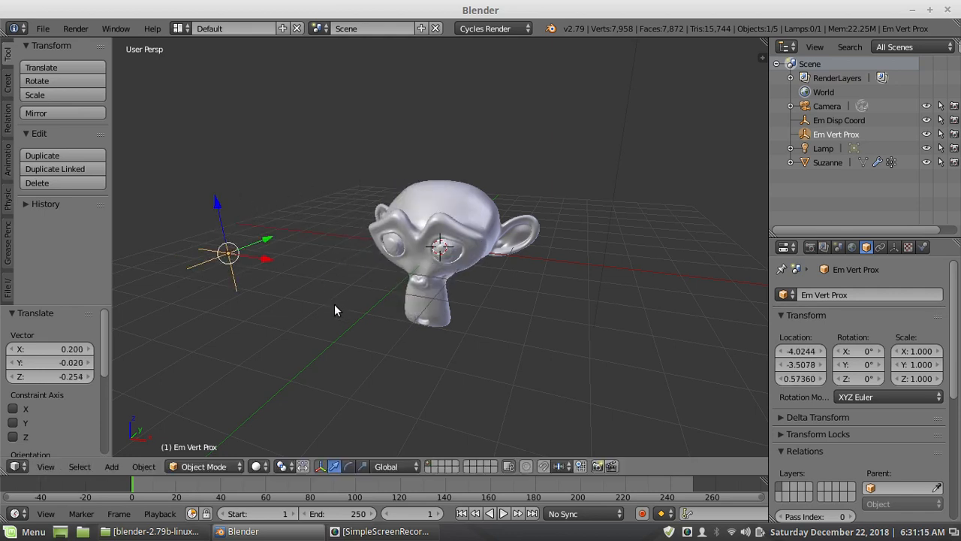
{"action": "mouse_move", "coordinate": [334, 310]}
{"action": "middle_mouse_down"}
{"action": "mouse_move", "coordinate": [338, 271]}
{"action": "mouse_move", "coordinate": [379, 336]}
{"action": "mouse_move", "coordinate": [327, 322]}
{"action": "middle_mouse_up"}
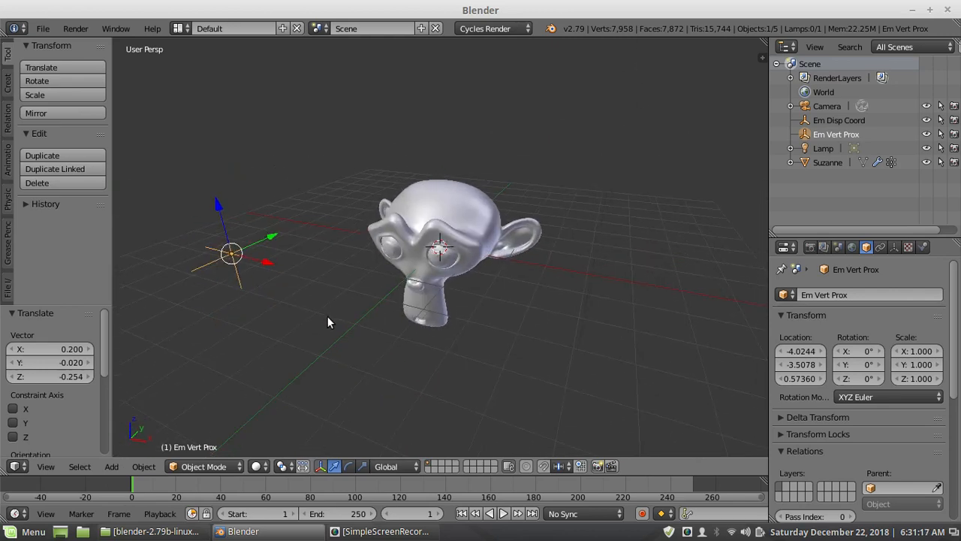
{"action": "scroll", "coordinate": [327, 316], "scroll_direction": "up", "scroll_amount": 2}
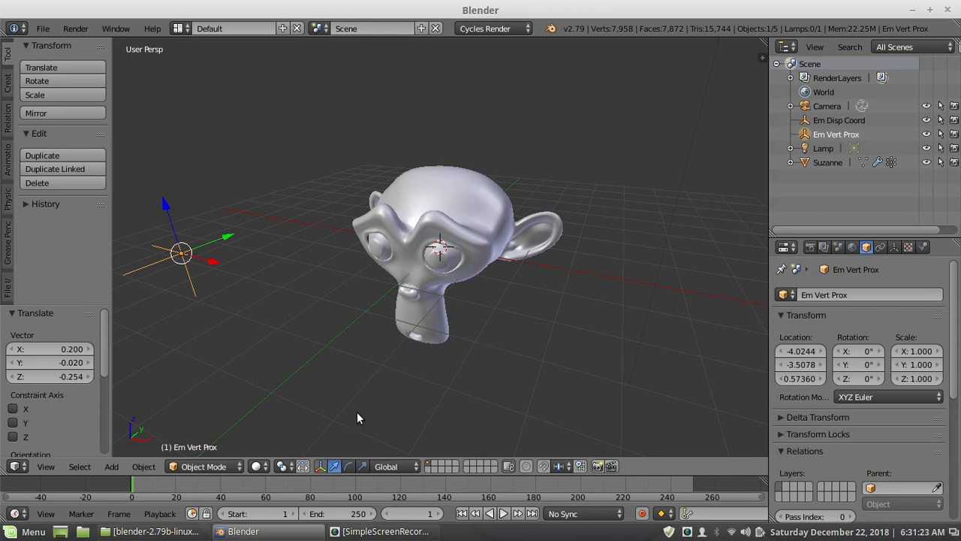
Preview the head in Rendered viewport shading from another angle and return to Solid shading
{"action": "left_click", "coordinate": [262, 466]}
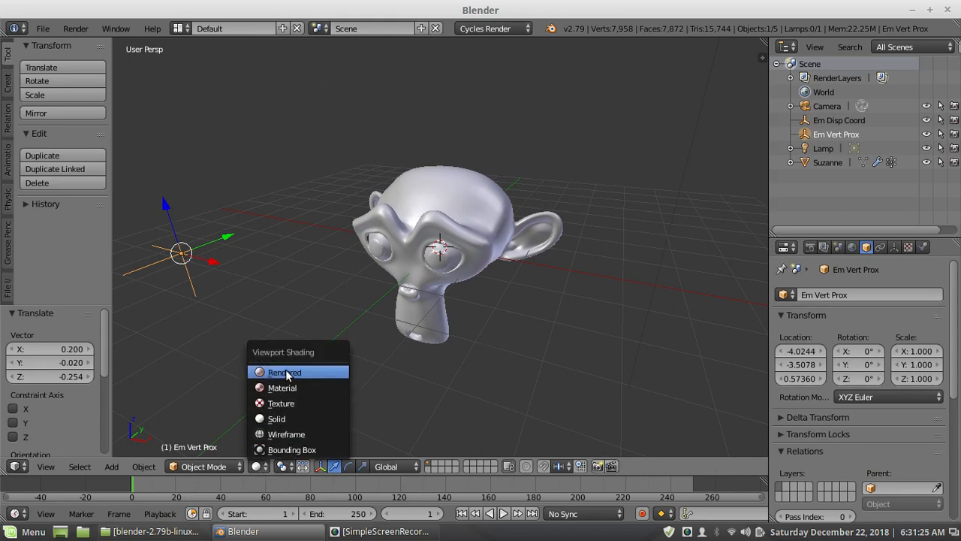
{"action": "left_click", "coordinate": [289, 371]}
{"action": "middle_click_drag", "start_coordinate": [354, 334], "coordinate": [373, 262]}
{"action": "middle_click_drag", "start_coordinate": [339, 290], "coordinate": [448, 326]}
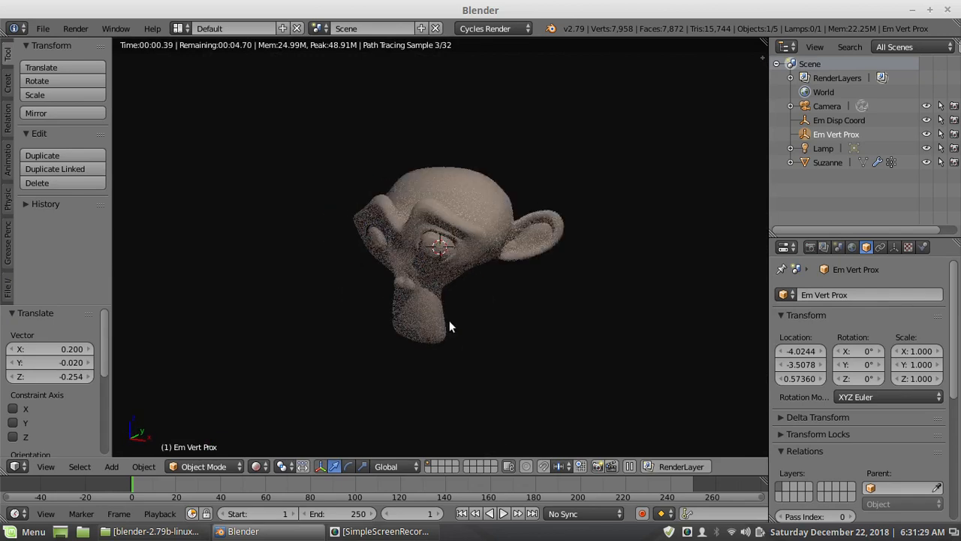
{"action": "left_click", "coordinate": [259, 466]}
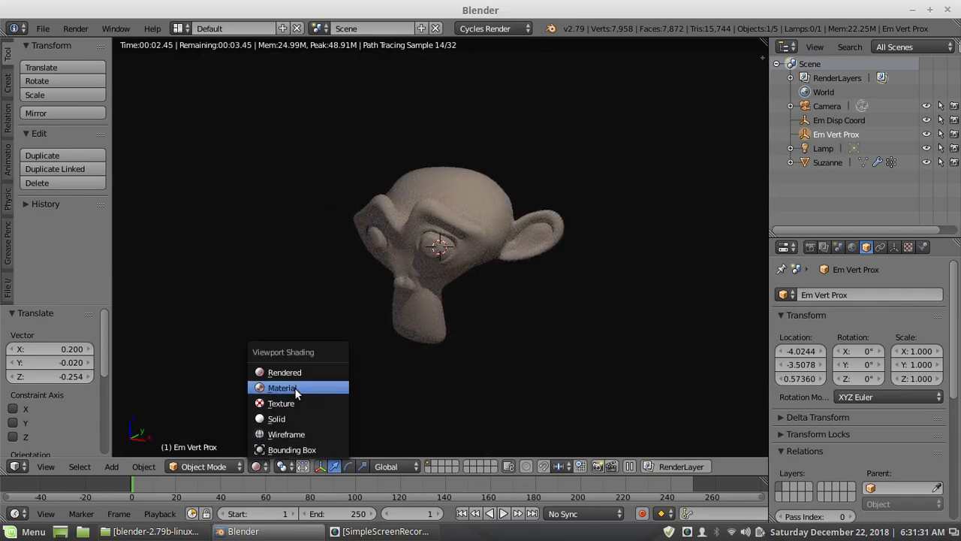
{"action": "left_click", "coordinate": [293, 416]}
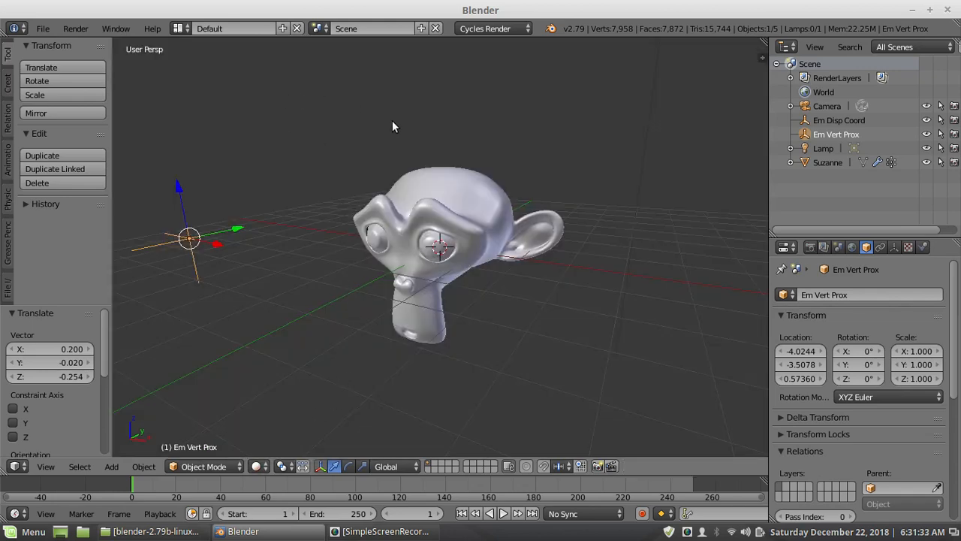
Select the Suzanne head, show its material settings and switch to the Compositing screen layout
{"action": "right_click", "coordinate": [464, 210]}
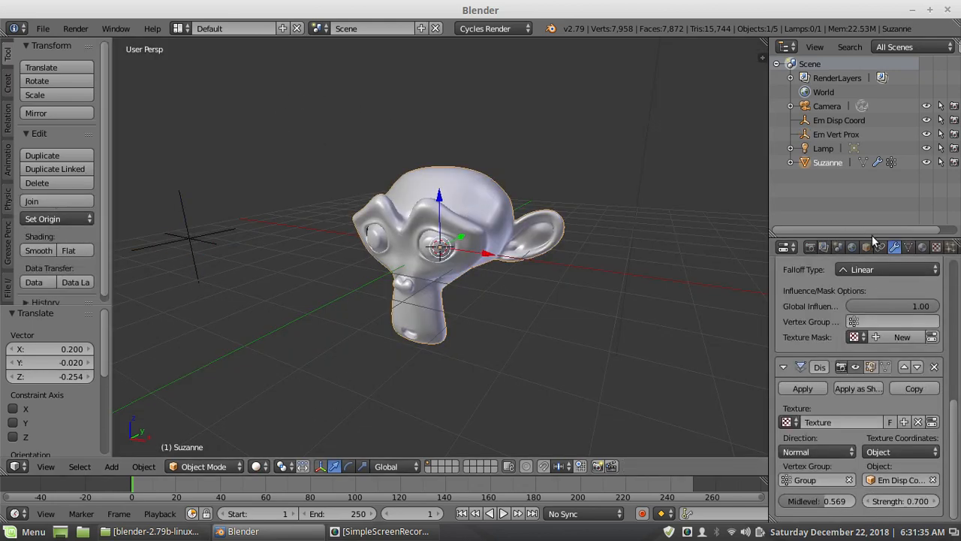
{"action": "left_click", "coordinate": [922, 247]}
{"action": "middle_click_drag", "start_coordinate": [405, 194], "coordinate": [446, 211]}
{"action": "left_click", "coordinate": [178, 28]}
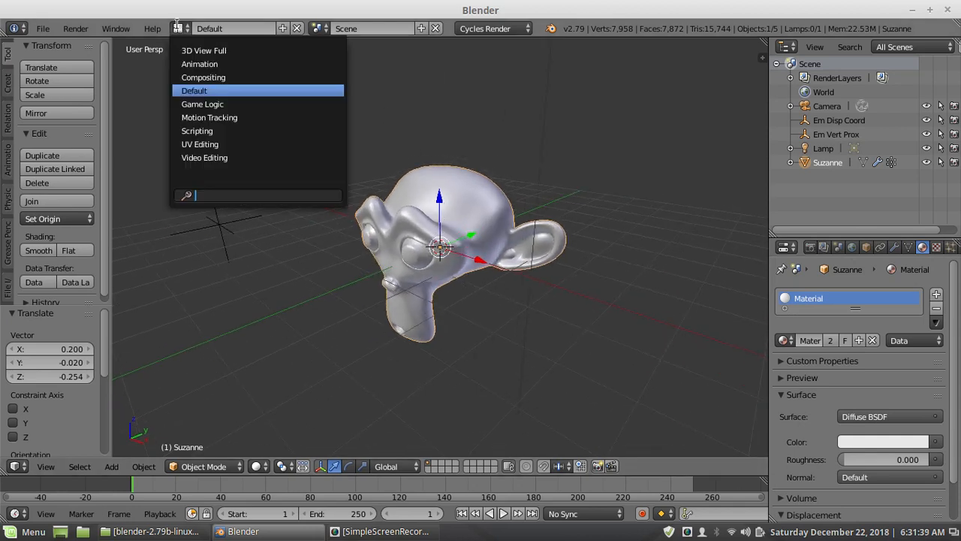
{"action": "left_click", "coordinate": [213, 77]}
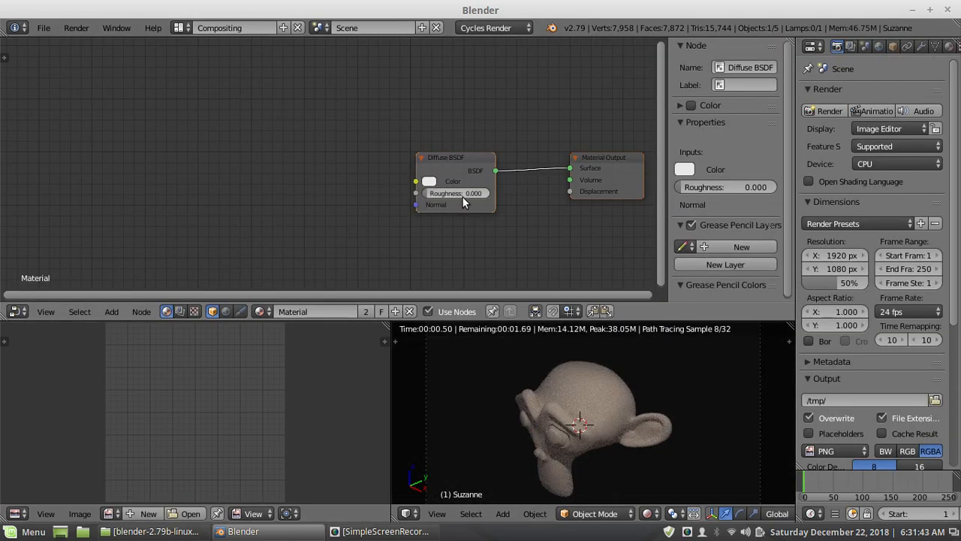
Move the Diffuse BSDF node away from the Material Output and insert a Mix Shader on the link between them
{"action": "mouse_move", "coordinate": [347, 181]}
{"action": "middle_mouse_down"}
{"action": "mouse_move", "coordinate": [247, 177]}
{"action": "mouse_move", "coordinate": [335, 181]}
{"action": "middle_mouse_up"}
{"action": "left_click_drag", "start_coordinate": [439, 154], "coordinate": [314, 107]}
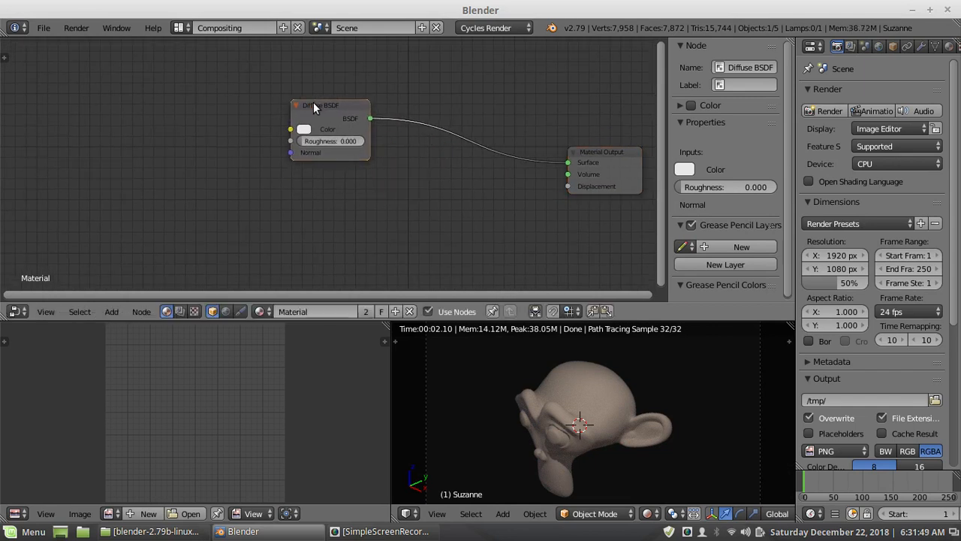
{"action": "left_click", "coordinate": [113, 312]}
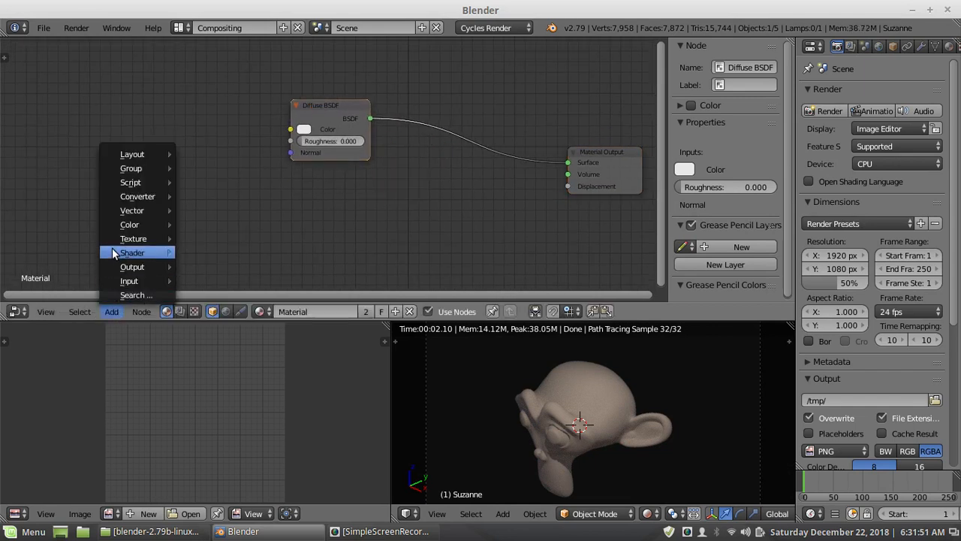
{"action": "mouse_move", "coordinate": [160, 253]}
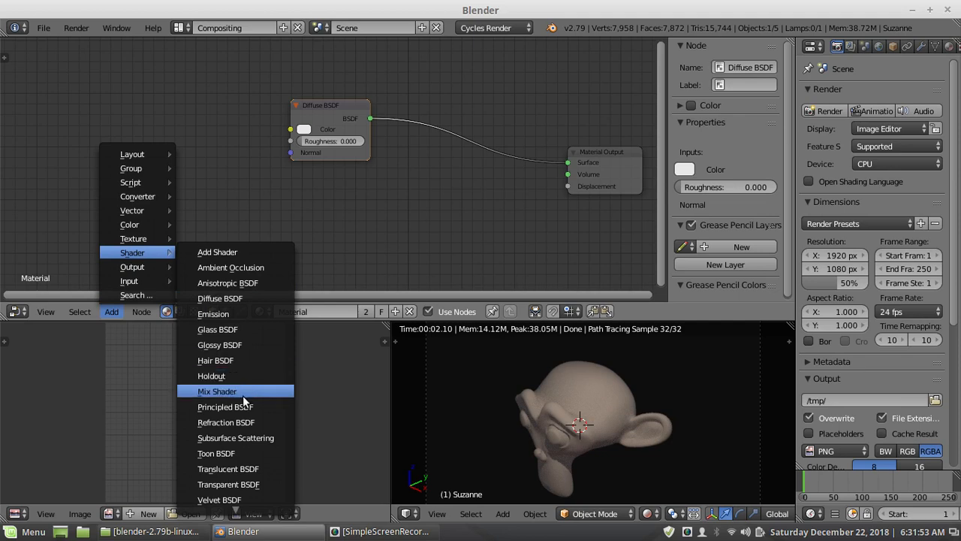
{"action": "left_click", "coordinate": [242, 396]}
{"action": "left_click", "coordinate": [461, 154]}
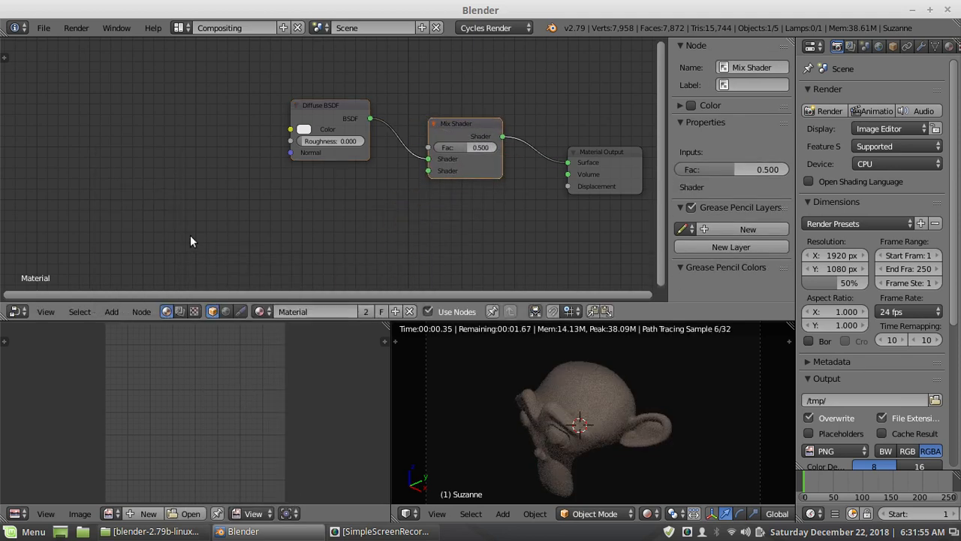
Add an Emission shader below the Diffuse BSDF and connect it to the Mix Shader's second Shader input
{"action": "left_click", "coordinate": [112, 315]}
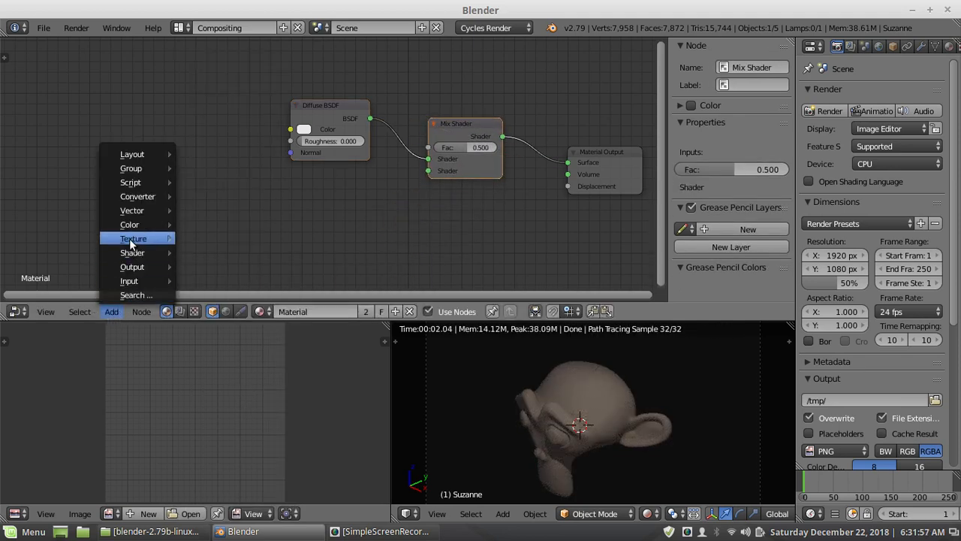
{"action": "mouse_move", "coordinate": [131, 235]}
{"action": "mouse_move", "coordinate": [134, 252]}
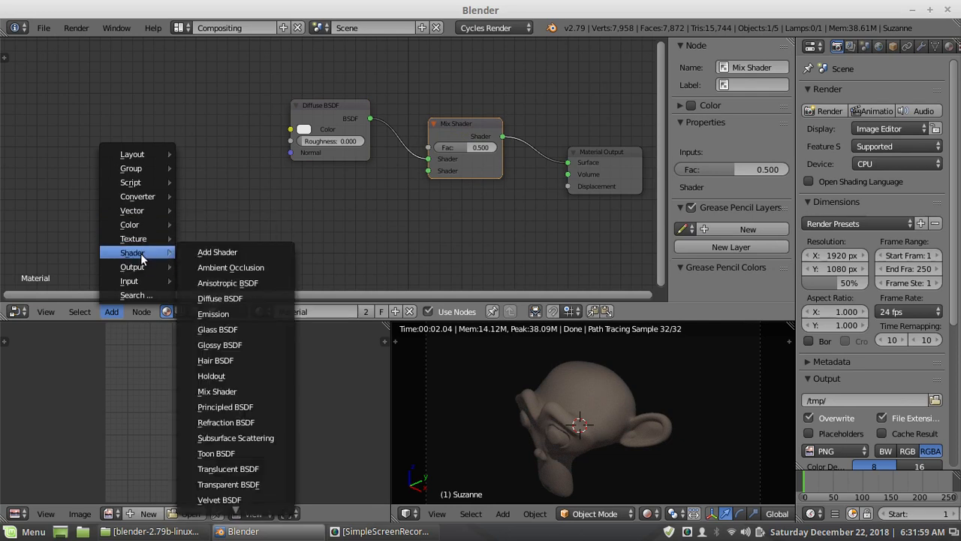
{"action": "left_click", "coordinate": [213, 314]}
{"action": "left_click", "coordinate": [295, 177]}
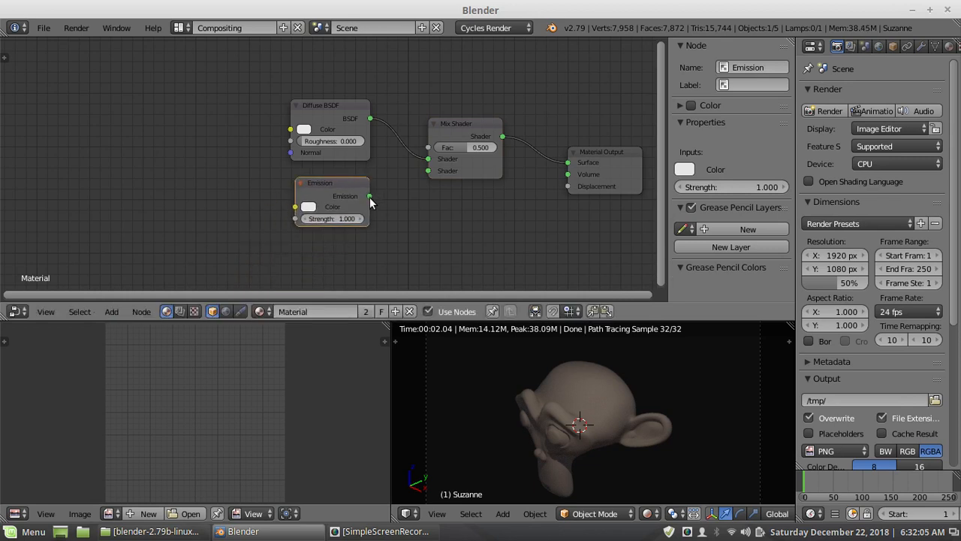
{"action": "left_click_drag", "start_coordinate": [372, 195], "coordinate": [427, 171]}
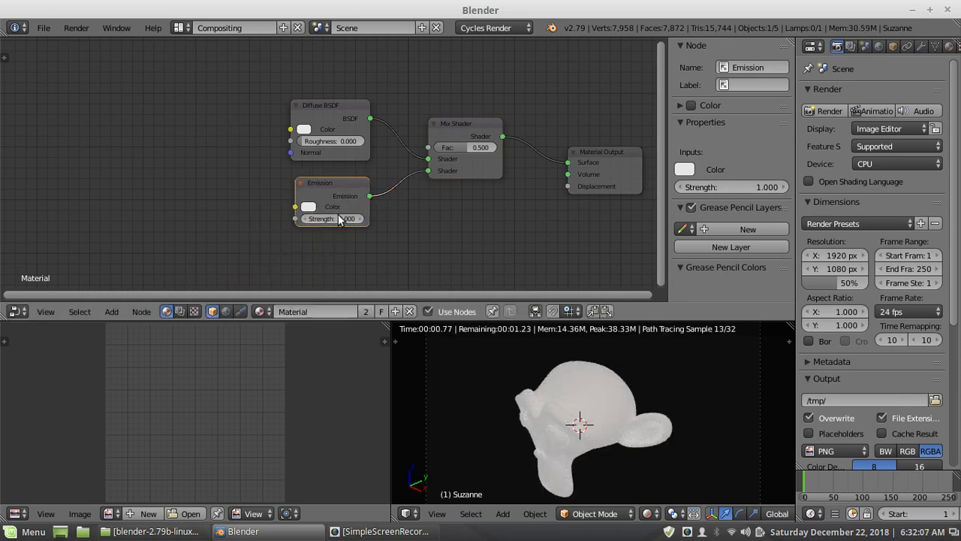
Set the Emission shader's color to a slightly darkened purple, about R 0.201, G 0.000, B 0.684
{"action": "left_click", "coordinate": [313, 209]}
{"action": "left_click", "coordinate": [330, 111]}
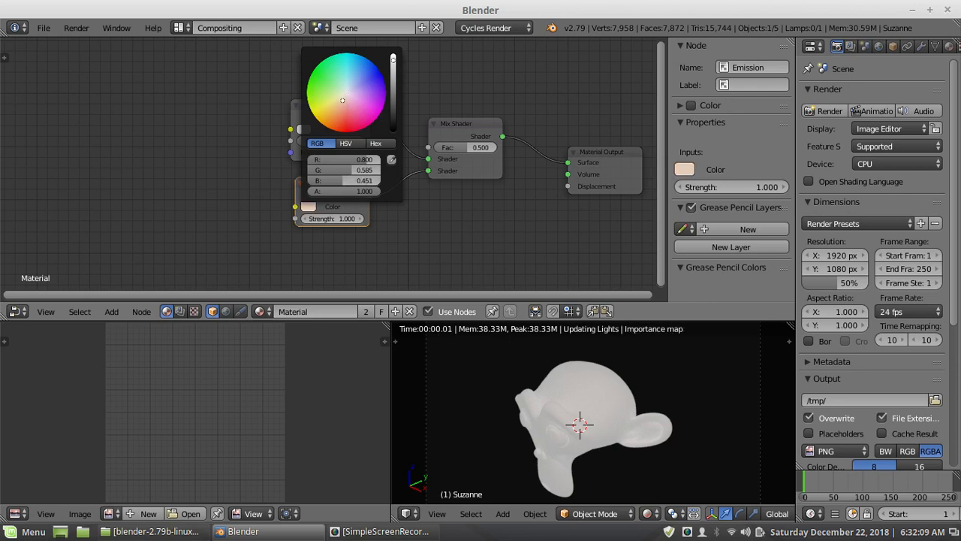
{"action": "left_click", "coordinate": [366, 79]}
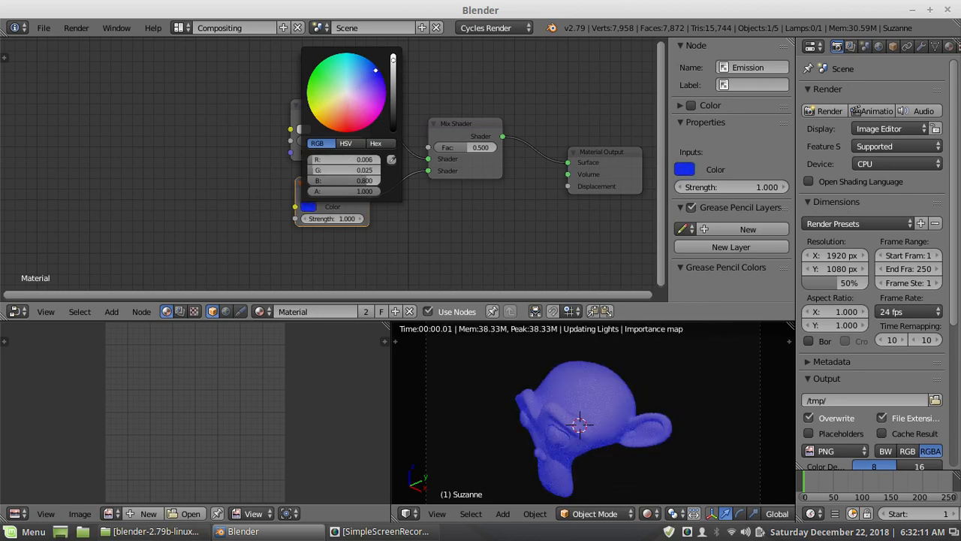
{"action": "left_click", "coordinate": [385, 95]}
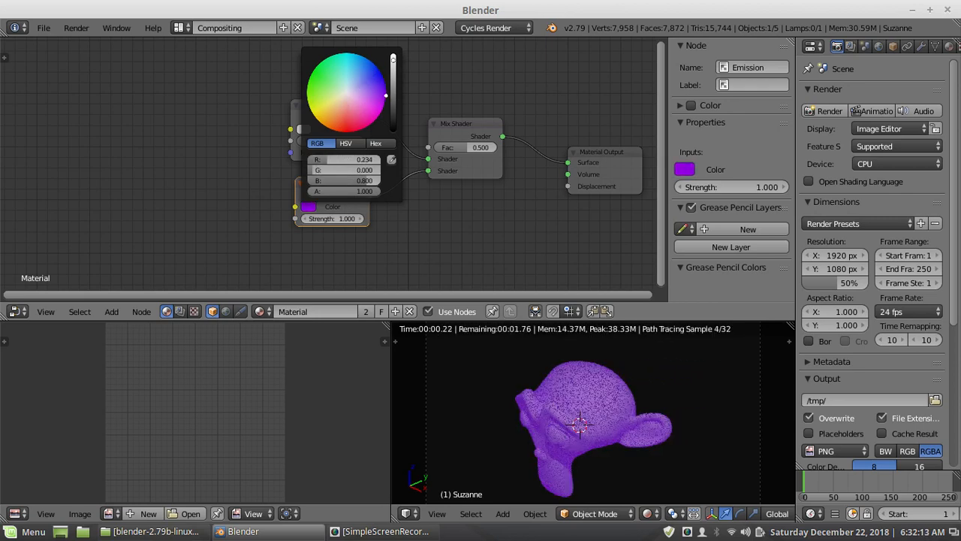
{"action": "mouse_move", "coordinate": [392, 74]}
{"action": "left_mouse_down"}
{"action": "mouse_move", "coordinate": [393, 84]}
{"action": "mouse_move", "coordinate": [393, 63]}
{"action": "left_mouse_up"}
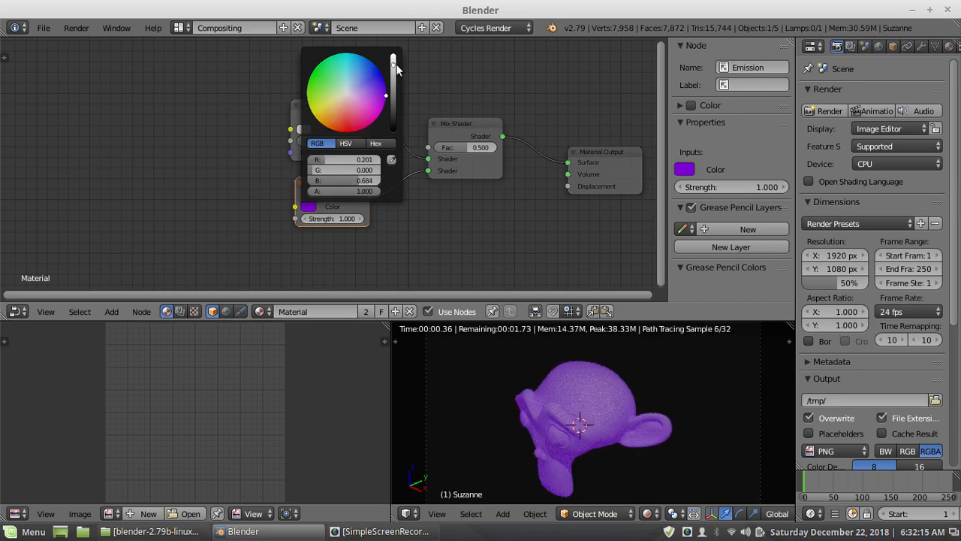
Preview the full emission mix, then set the Emission strength to 0.900 and the Mix Shader factor to 0.000
{"action": "left_click_drag", "start_coordinate": [456, 148], "coordinate": [511, 147]}
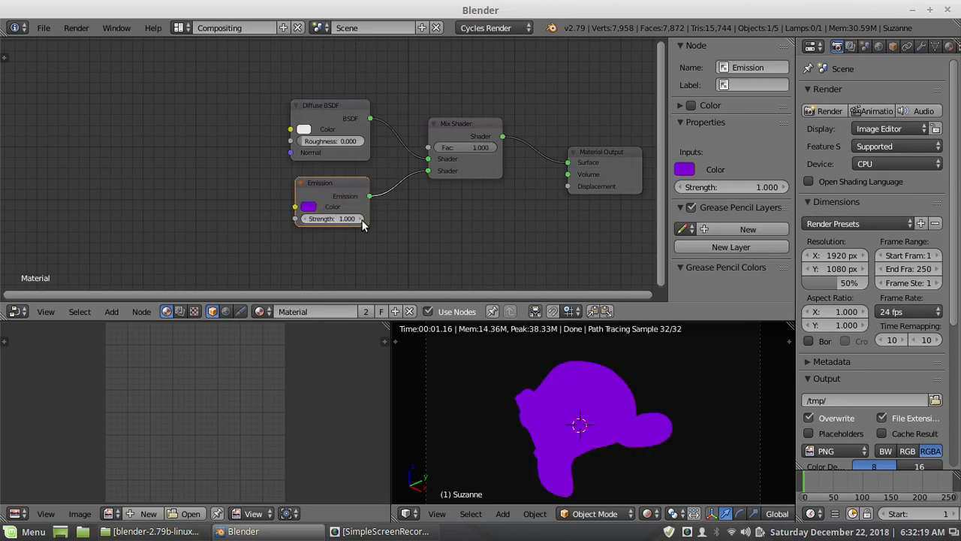
{"action": "left_click", "coordinate": [361, 219]}
{"action": "left_click", "coordinate": [361, 219]}
{"action": "left_click", "coordinate": [300, 218]}
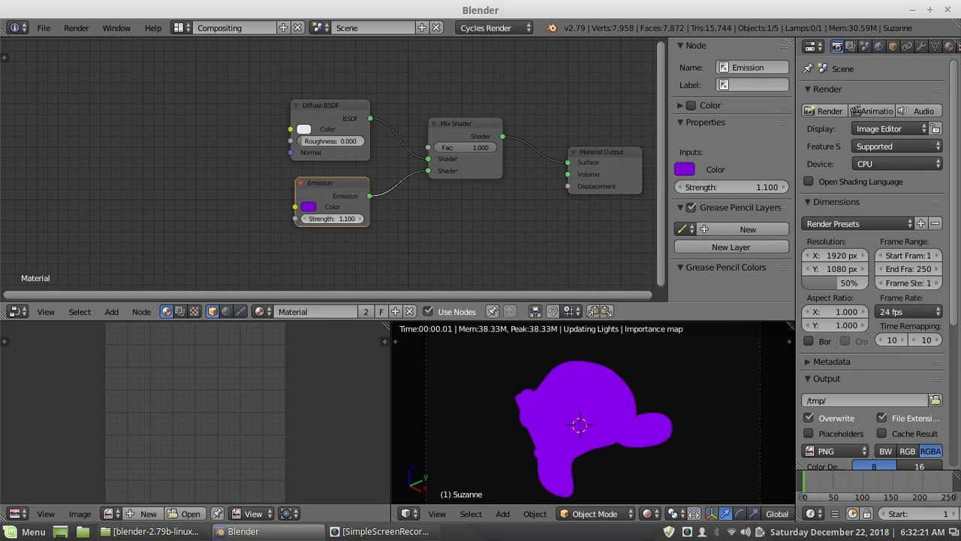
{"action": "left_click_drag", "start_coordinate": [482, 147], "coordinate": [438, 146]}
Add a Texture Coordinate input node in the empty area ahead of the Diffuse BSDF and Emission nodes
{"action": "middle_click_drag", "start_coordinate": [212, 145], "coordinate": [253, 216]}
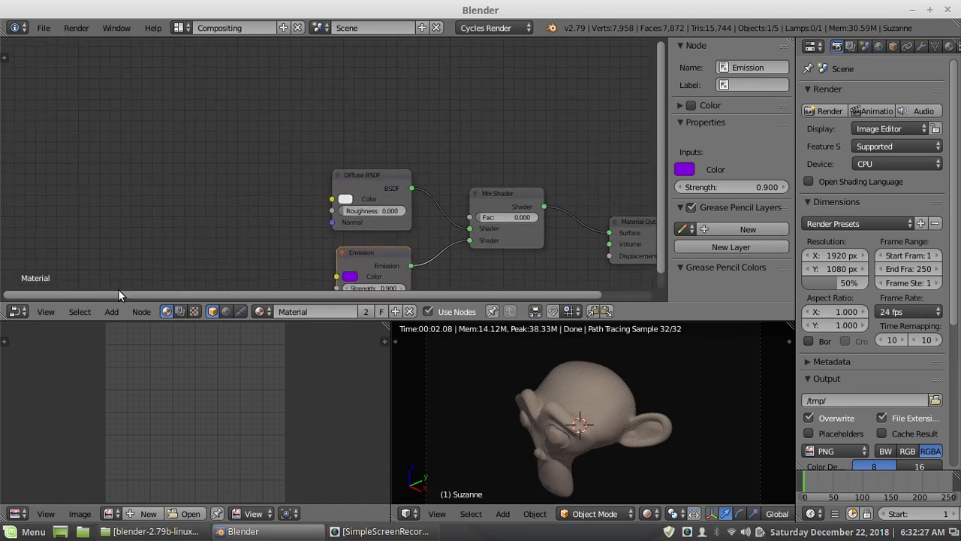
{"action": "left_click", "coordinate": [113, 312]}
{"action": "mouse_move", "coordinate": [122, 266]}
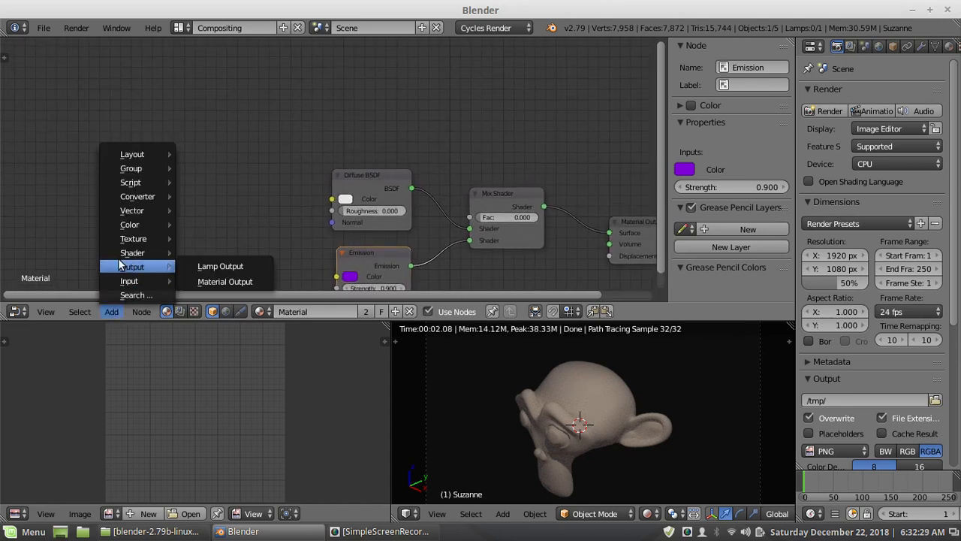
{"action": "mouse_move", "coordinate": [132, 241]}
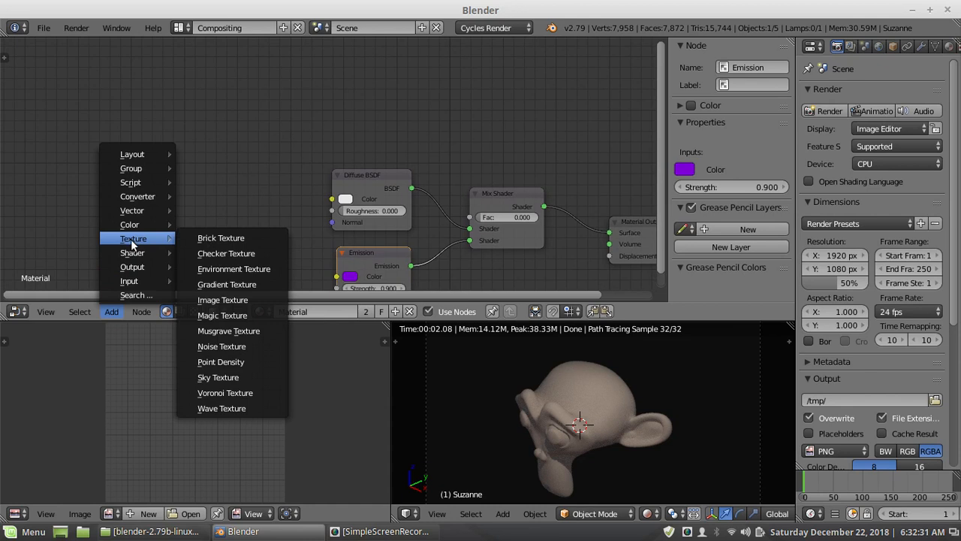
{"action": "mouse_move", "coordinate": [136, 281]}
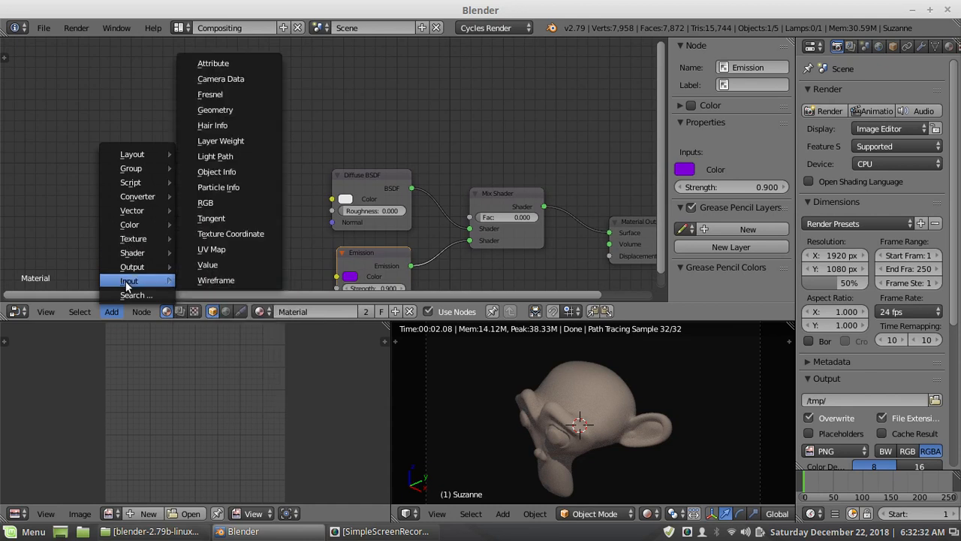
{"action": "left_click", "coordinate": [222, 232]}
{"action": "left_click", "coordinate": [117, 88]}
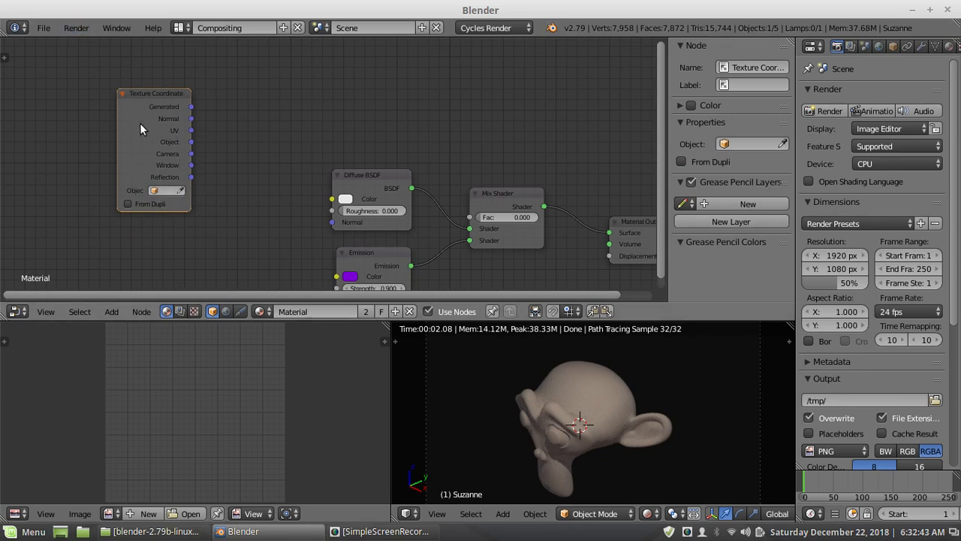
Set the Texture Coordinate node's object to Em Vert Prox and move the node farther from the shader nodes
{"action": "left_click", "coordinate": [160, 191]}
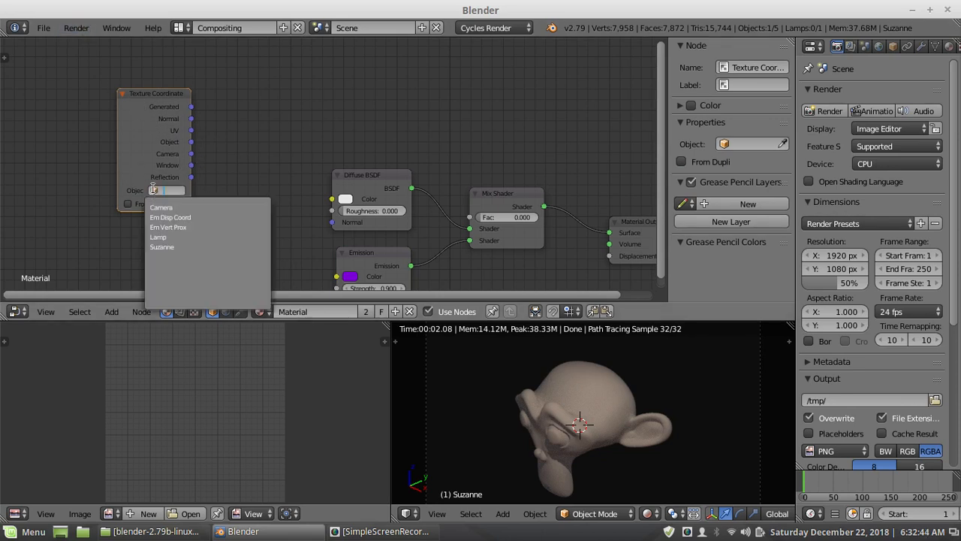
{"action": "left_click", "coordinate": [168, 227]}
{"action": "left_click_drag", "start_coordinate": [148, 90], "coordinate": [89, 100]}
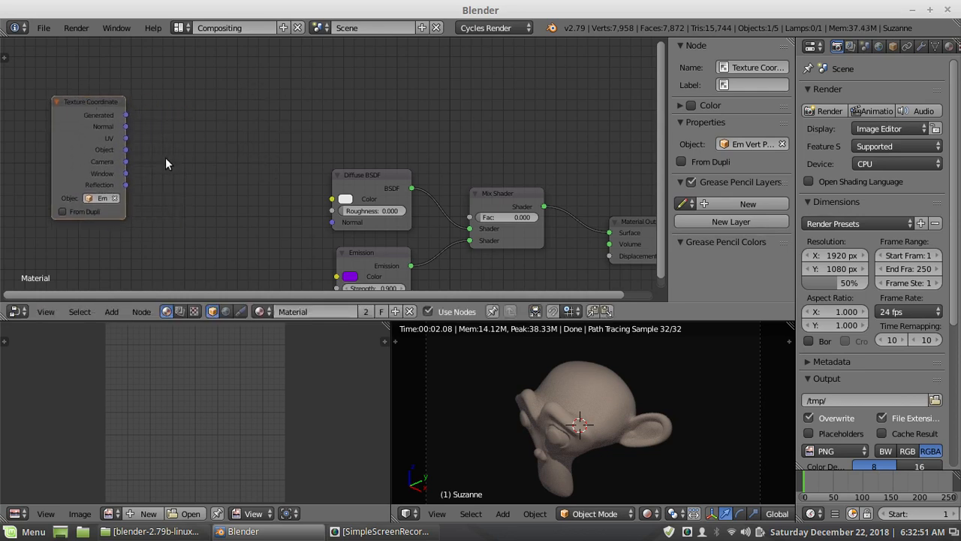
{"action": "middle_click_drag", "start_coordinate": [165, 157], "coordinate": [344, 150]}
{"action": "left_click_drag", "start_coordinate": [283, 93], "coordinate": [186, 91]}
Add a Mapping node beside the Texture Coordinate node and connect the Object output to its Vector input
{"action": "left_click", "coordinate": [111, 311]}
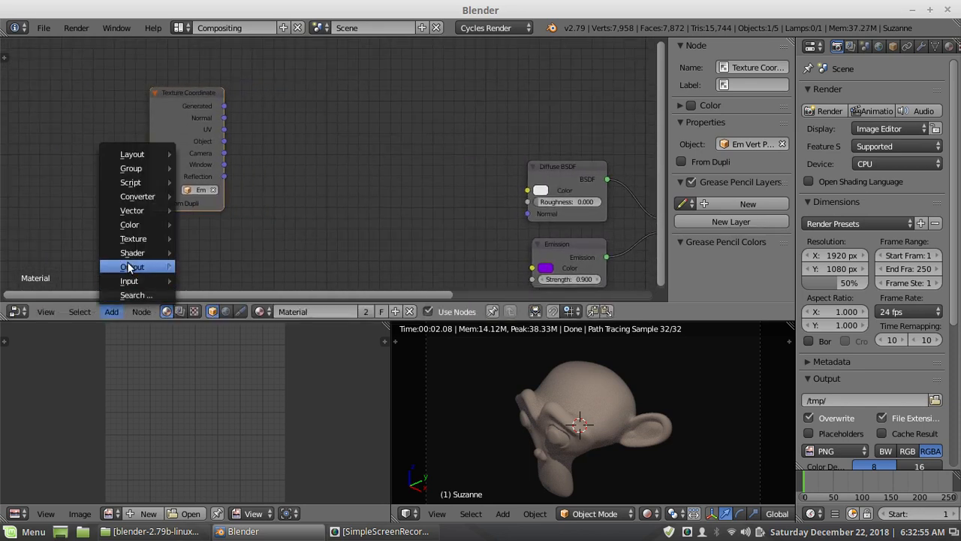
{"action": "mouse_move", "coordinate": [138, 213]}
{"action": "left_click", "coordinate": [213, 226]}
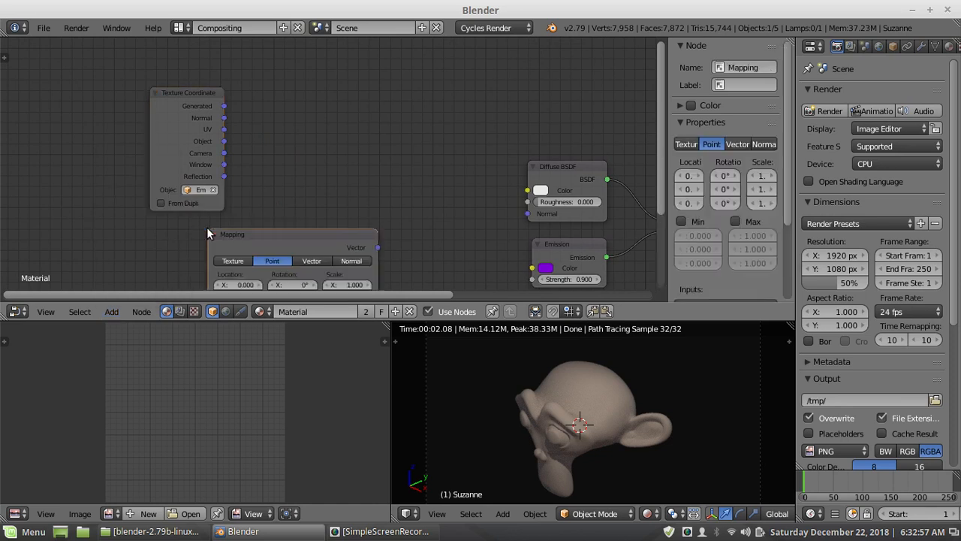
{"action": "left_click", "coordinate": [260, 84]}
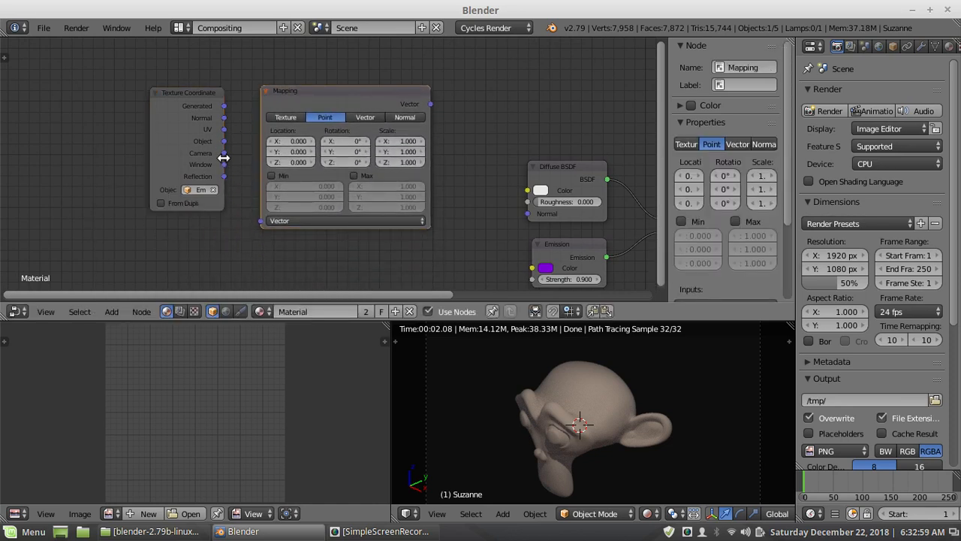
{"action": "left_click_drag", "start_coordinate": [224, 141], "coordinate": [261, 221]}
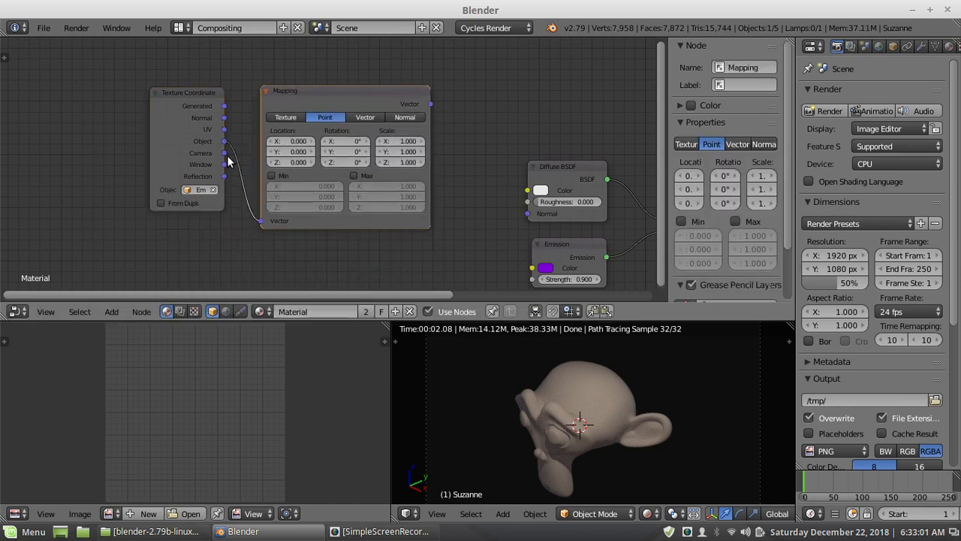
Hide the Texture Coordinate node's unused sockets and move it and the Mapping node farther from the shader nodes
{"action": "left_click", "coordinate": [184, 93]}
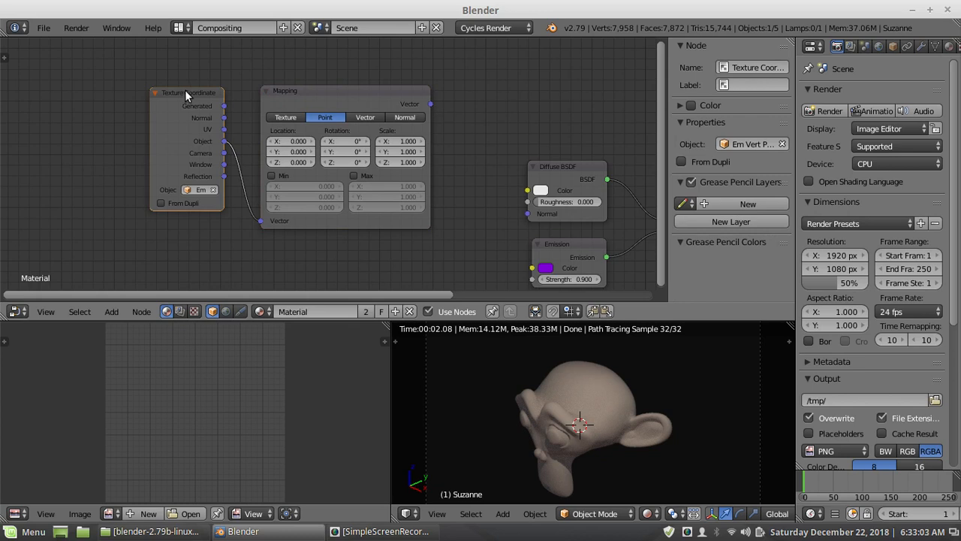
{"action": "key", "text": "ctrl+h"}
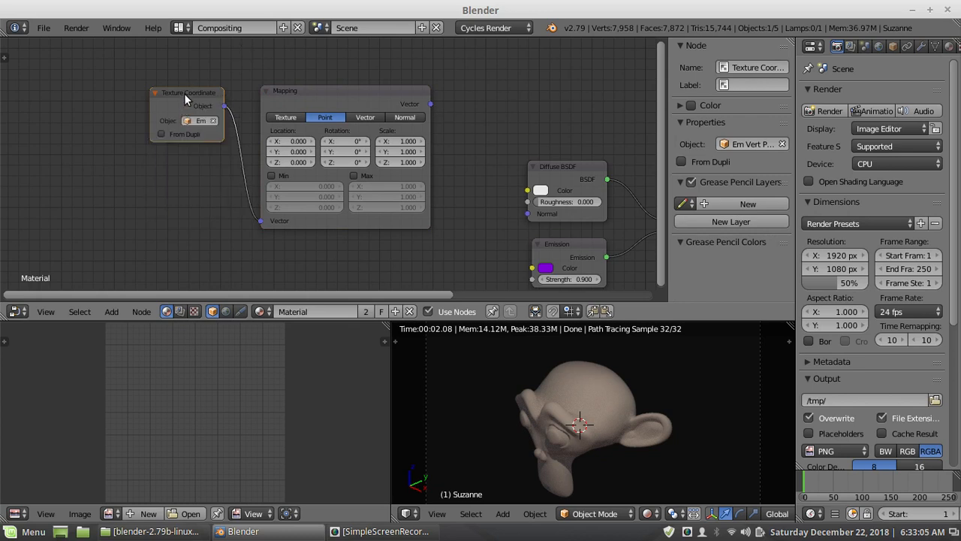
{"action": "left_click_drag", "start_coordinate": [184, 93], "coordinate": [73, 120]}
{"action": "left_click_drag", "start_coordinate": [358, 99], "coordinate": [245, 105]}
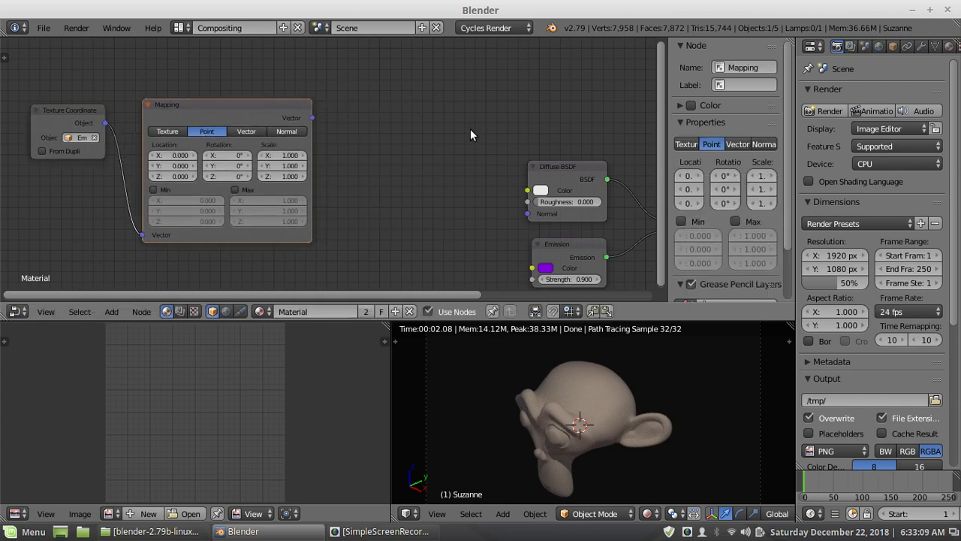
Add a ColorRamp converter node between the Mapping node and the shader nodes
{"action": "middle_click_drag", "start_coordinate": [471, 128], "coordinate": [463, 108]}
{"action": "scroll", "coordinate": [374, 145], "scroll_direction": "up", "scroll_amount": 1}
{"action": "scroll", "coordinate": [369, 137], "scroll_direction": "down", "scroll_amount": 3}
{"action": "left_click", "coordinate": [111, 311]}
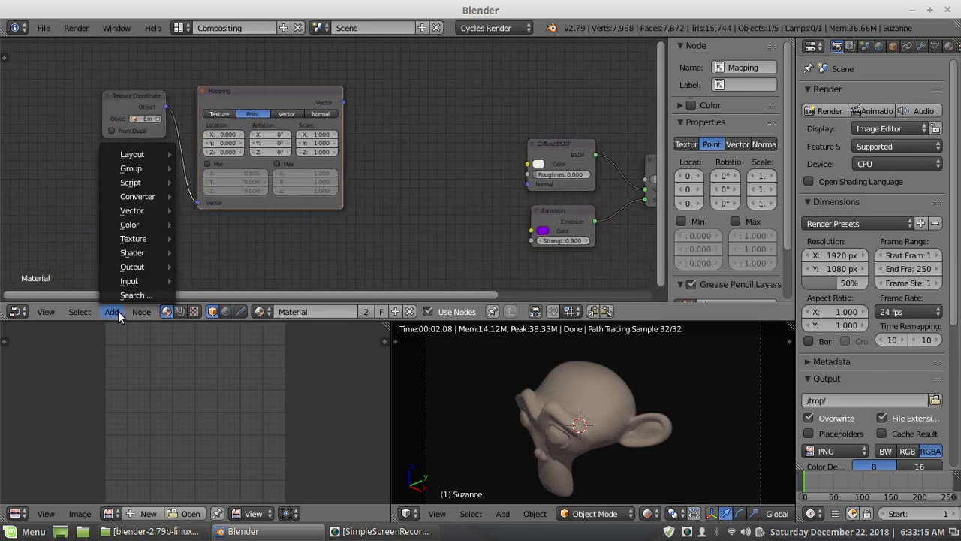
{"action": "mouse_move", "coordinate": [128, 238]}
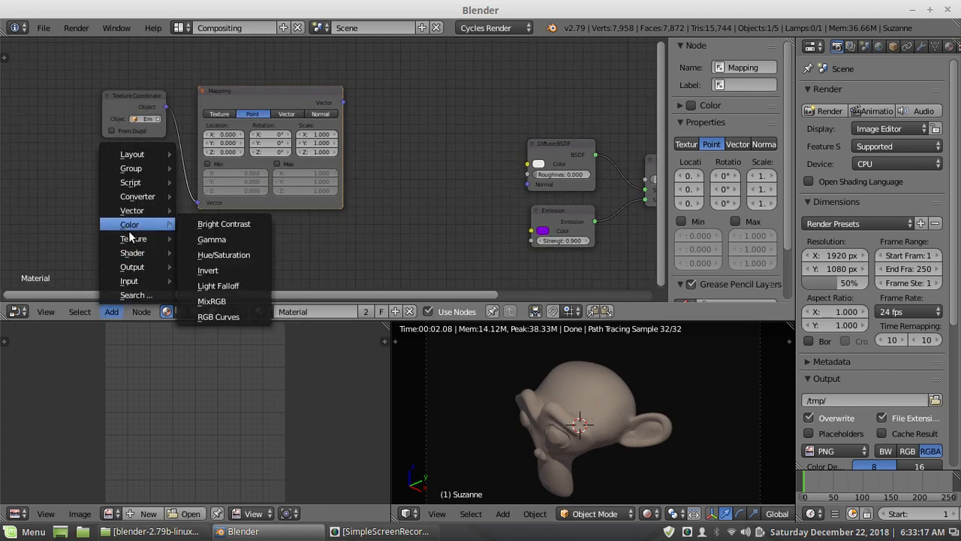
{"action": "mouse_move", "coordinate": [132, 203]}
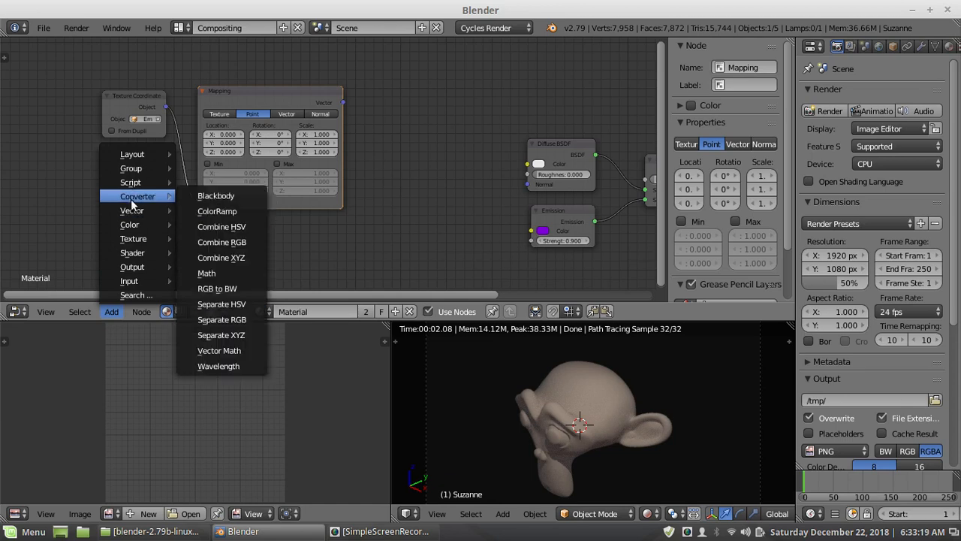
{"action": "left_click", "coordinate": [217, 211]}
{"action": "left_click", "coordinate": [371, 171]}
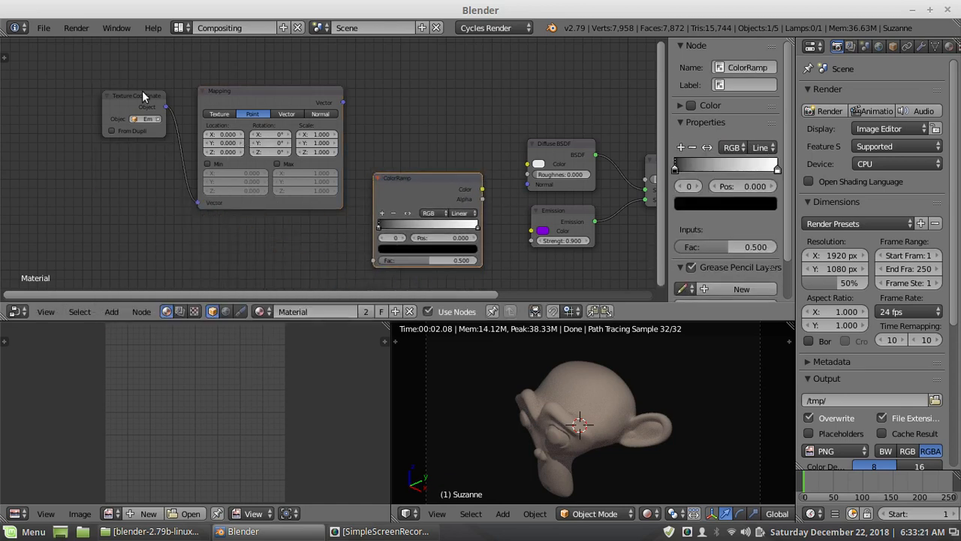
Spread out the Texture Coordinate, Mapping and ColorRamp nodes to leave a gap between Mapping and ColorRamp
{"action": "scroll", "coordinate": [173, 99], "scroll_direction": "down", "scroll_amount": 1}
{"action": "left_click_drag", "start_coordinate": [168, 111], "coordinate": [53, 97]}
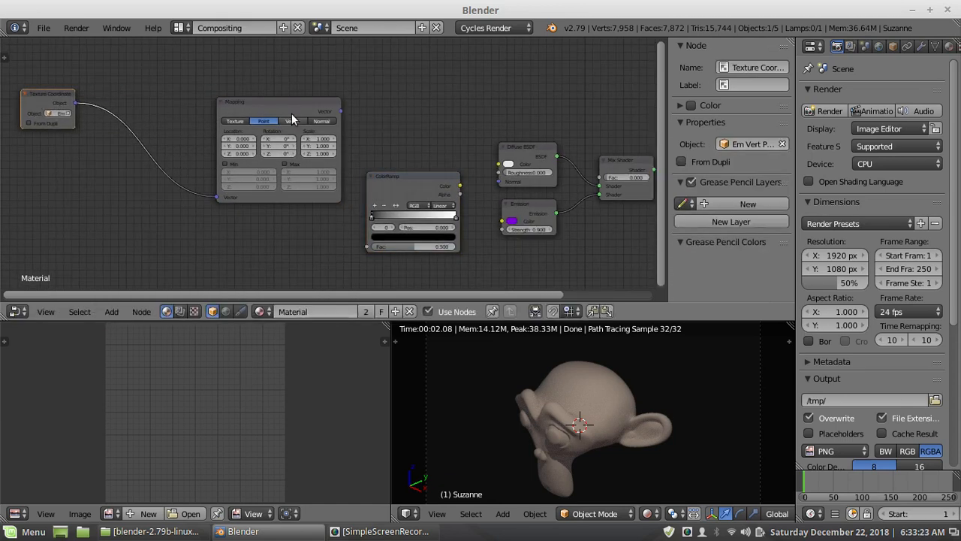
{"action": "left_click_drag", "start_coordinate": [276, 106], "coordinate": [169, 108]}
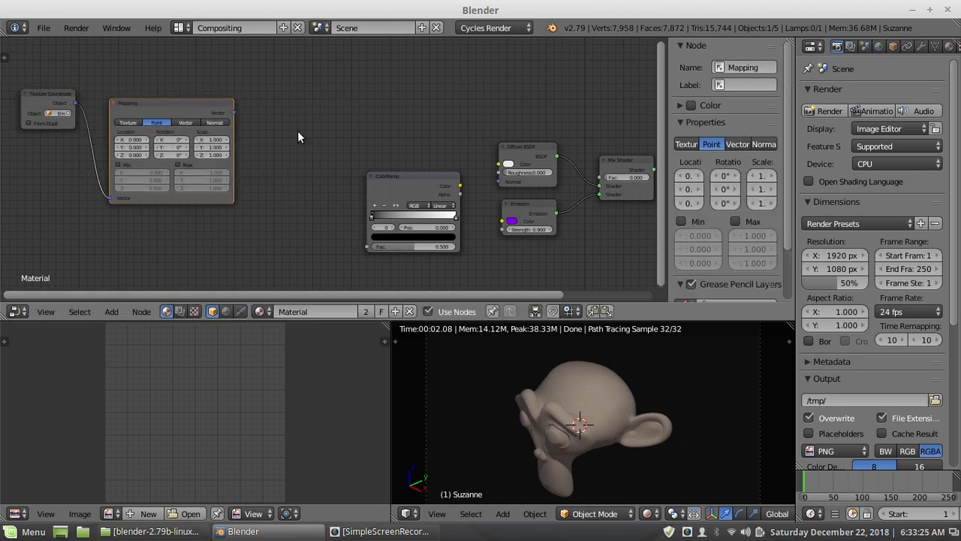
{"action": "left_click_drag", "start_coordinate": [415, 182], "coordinate": [439, 211]}
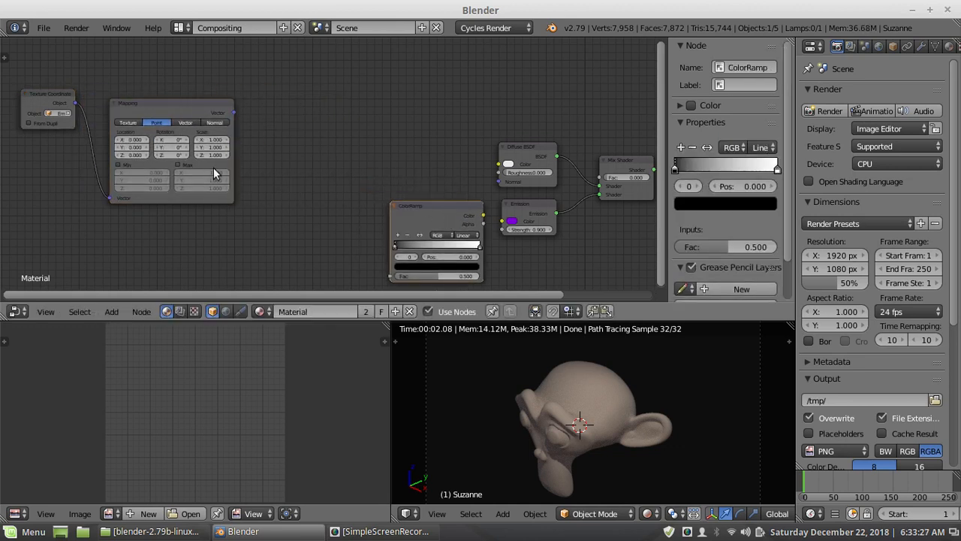
Add a Gradient Texture node in the gap between the Mapping and ColorRamp nodes
{"action": "left_click", "coordinate": [111, 311]}
{"action": "mouse_move", "coordinate": [124, 238]}
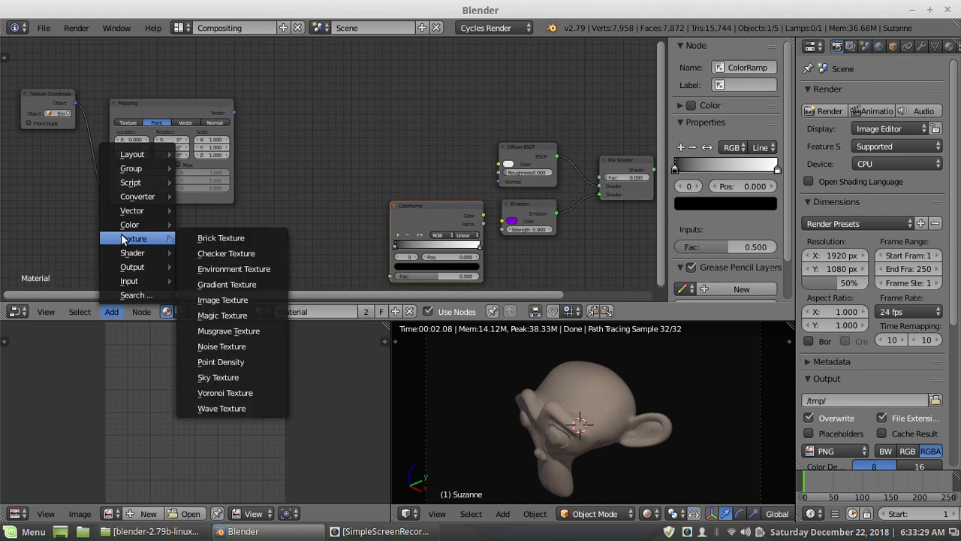
{"action": "left_click", "coordinate": [224, 284]}
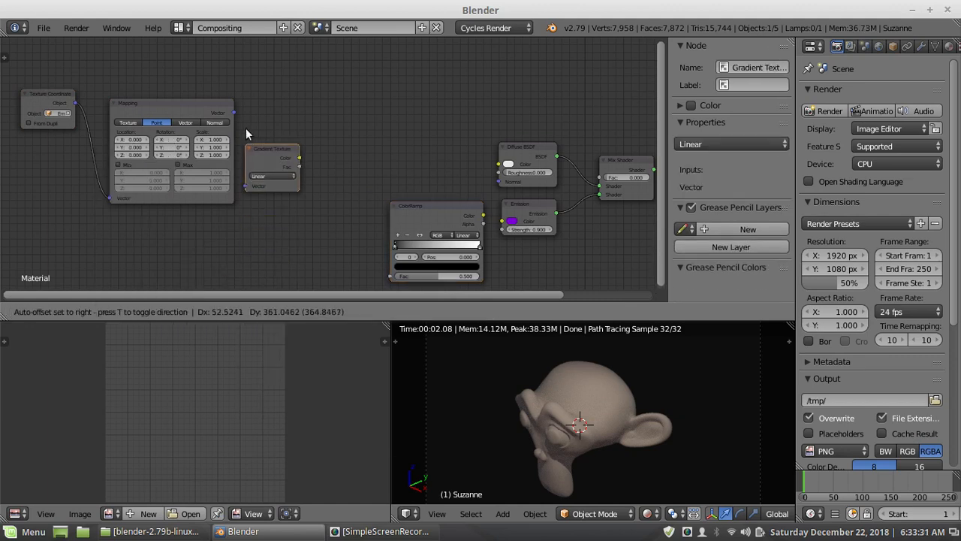
{"action": "left_click", "coordinate": [286, 132]}
Connect the Mapping node's Vector output to the Gradient Texture and set its gradient type to Spherical
{"action": "scroll", "coordinate": [218, 113], "scroll_direction": "up", "scroll_amount": 3}
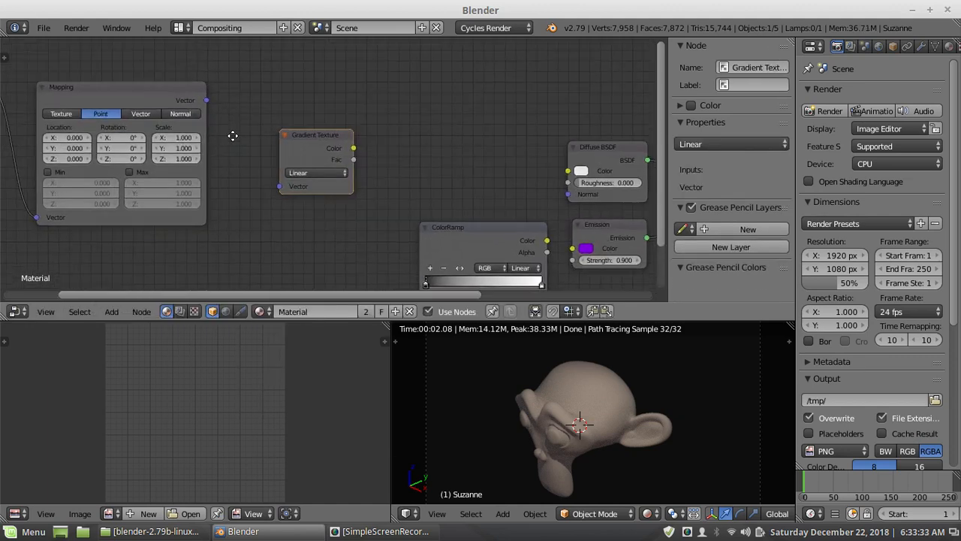
{"action": "left_click_drag", "start_coordinate": [223, 133], "coordinate": [298, 218]}
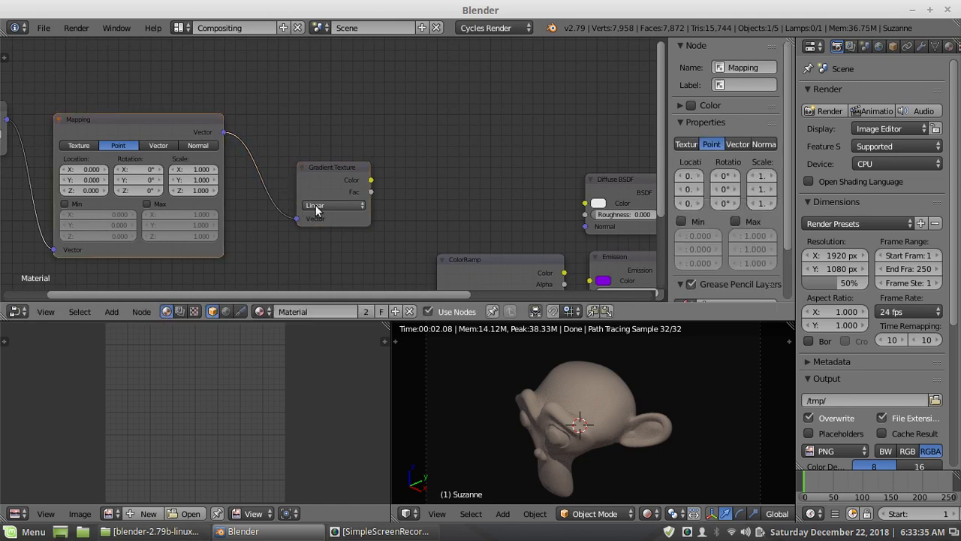
{"action": "left_click", "coordinate": [326, 205]}
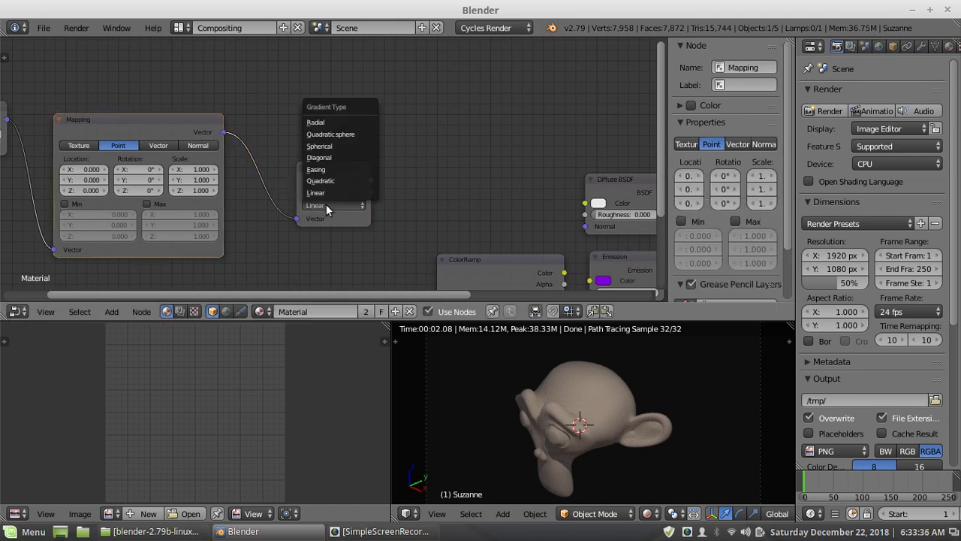
{"action": "left_click", "coordinate": [326, 147]}
Line up the Gradient Texture and ColorRamp after the Mapping node and place a duplicate ColorRamp directly below the first
{"action": "scroll", "coordinate": [405, 172], "scroll_direction": "down", "scroll_amount": 3}
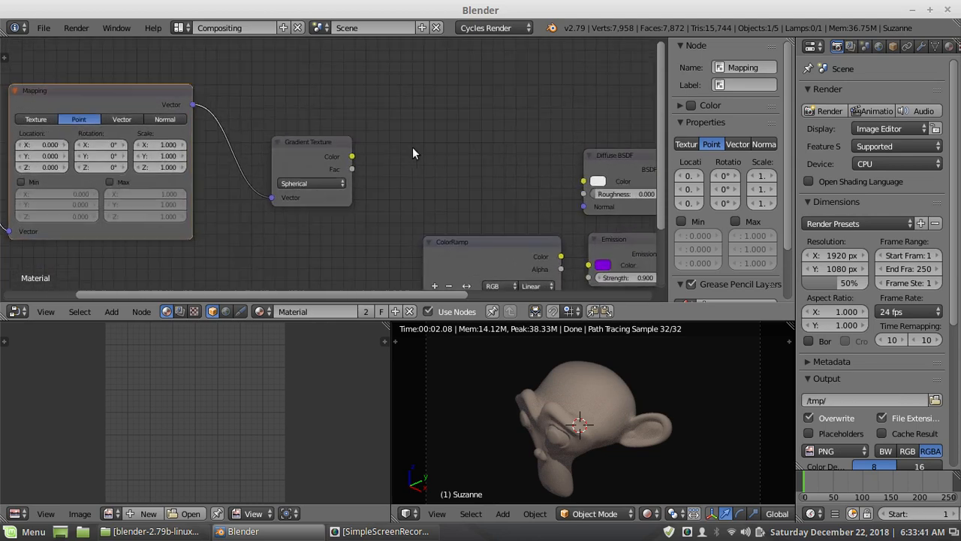
{"action": "left_click_drag", "start_coordinate": [311, 166], "coordinate": [279, 141]}
{"action": "left_click_drag", "start_coordinate": [440, 221], "coordinate": [400, 120]}
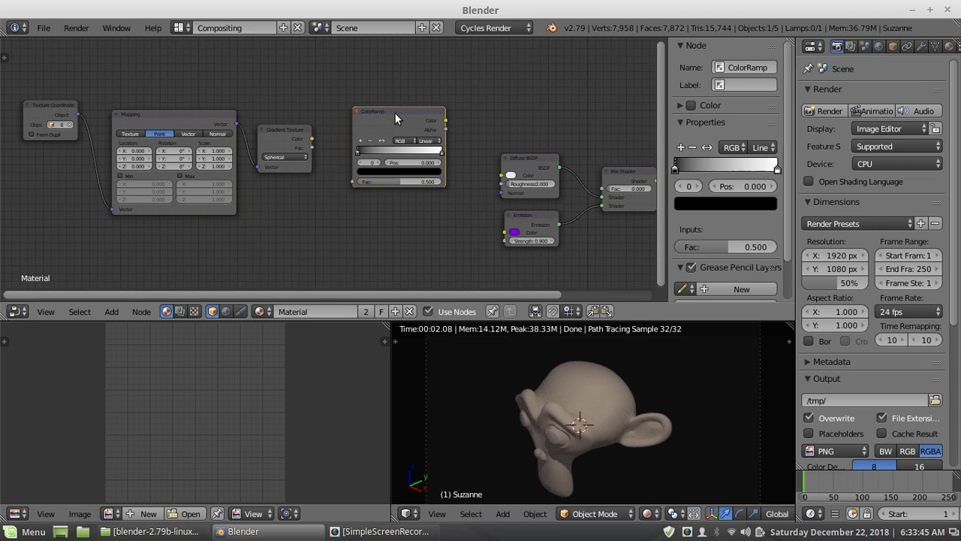
{"action": "key", "text": "shift+d"}
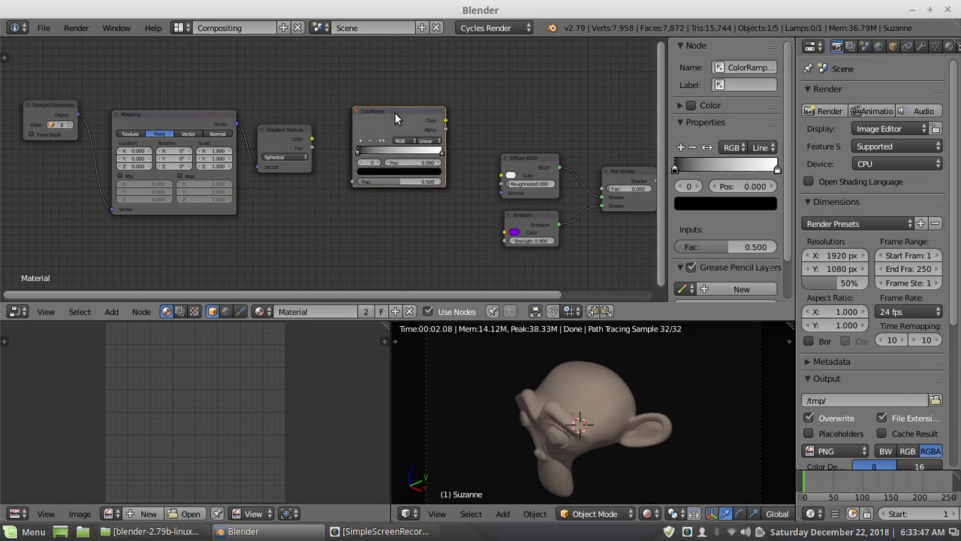
{"action": "left_click", "coordinate": [397, 202]}
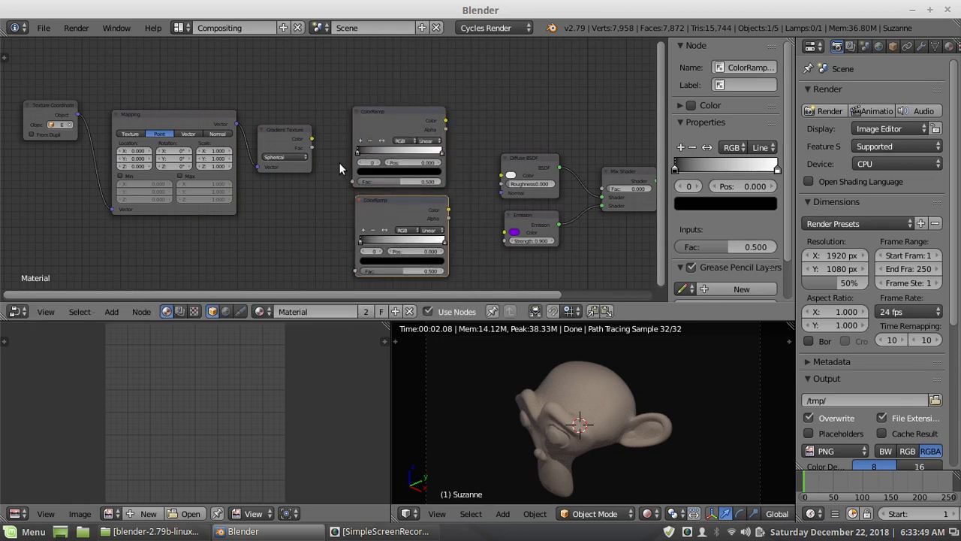
{"action": "scroll", "coordinate": [334, 162], "scroll_direction": "up", "scroll_amount": 2}
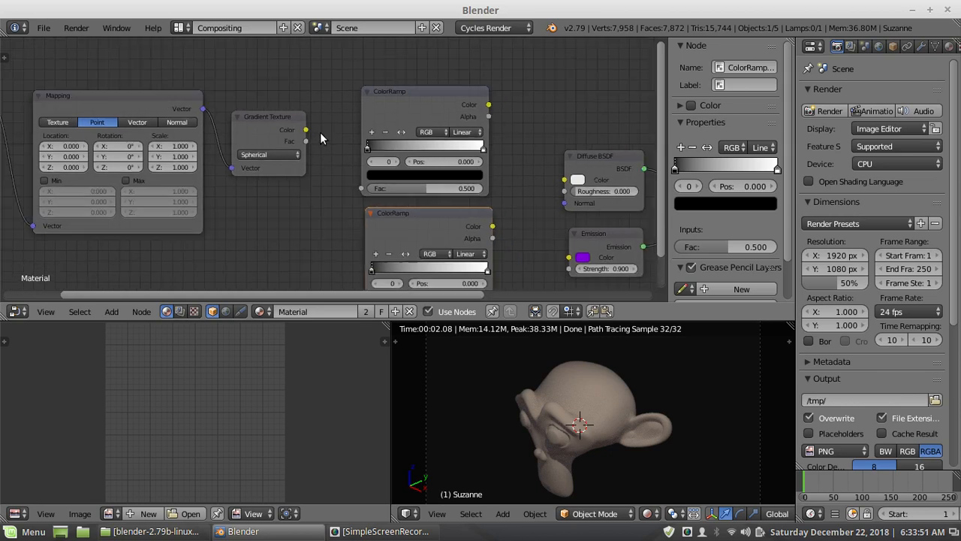
{"action": "scroll", "coordinate": [320, 132], "scroll_direction": "down", "scroll_amount": 3}
{"action": "scroll", "coordinate": [207, 118], "scroll_direction": "up", "scroll_amount": 2}
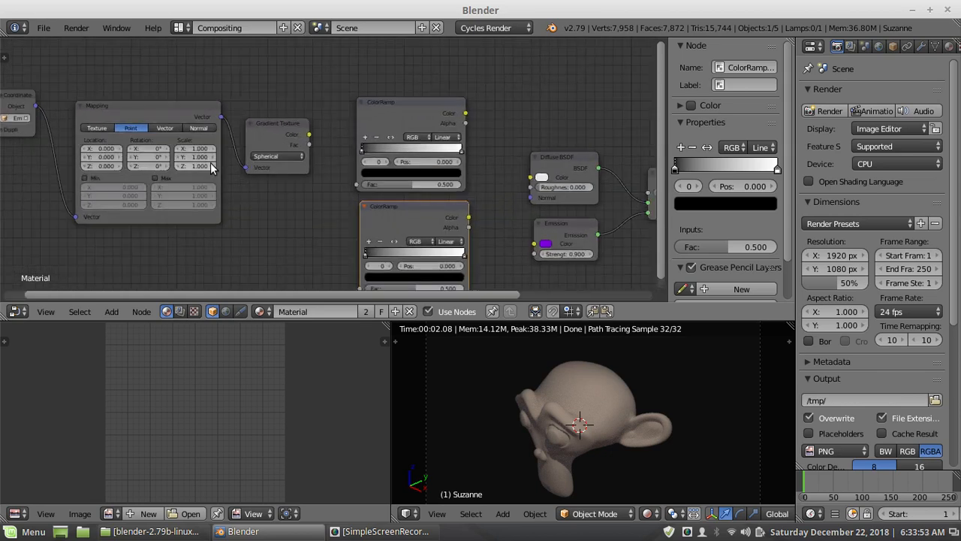
{"action": "scroll", "coordinate": [268, 178], "scroll_direction": "down", "scroll_amount": 1}
{"action": "scroll", "coordinate": [364, 123], "scroll_direction": "up", "scroll_amount": 1}
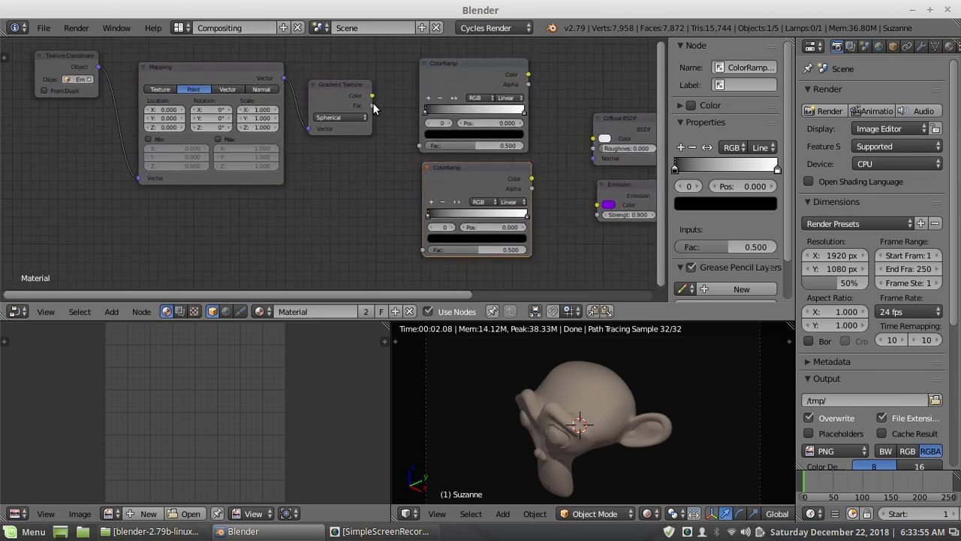
Connect the Gradient Texture's Fac output to the Fac inputs of both ColorRamp nodes
{"action": "left_click_drag", "start_coordinate": [373, 106], "coordinate": [432, 251]}
{"action": "middle_click_drag", "start_coordinate": [596, 241], "coordinate": [393, 249]}
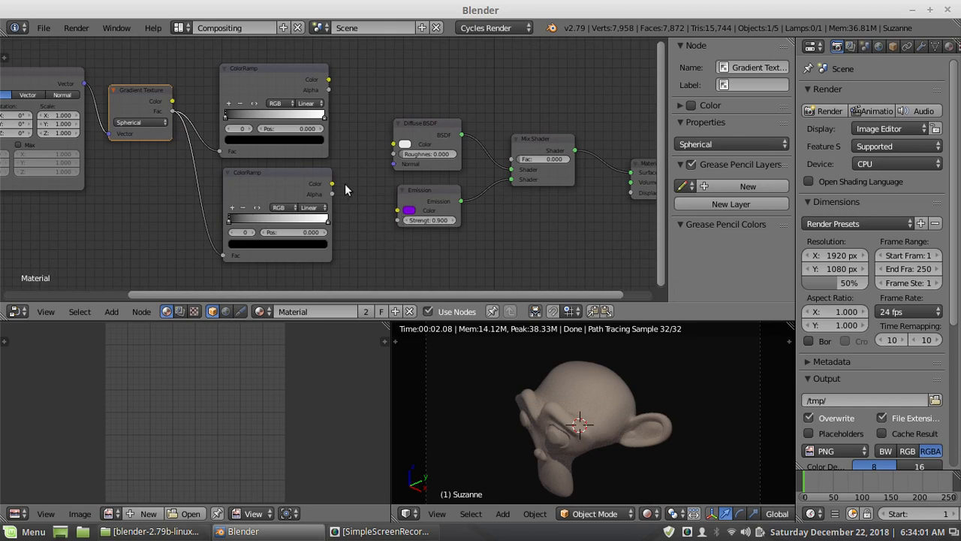
{"action": "scroll", "coordinate": [365, 169], "scroll_direction": "up", "scroll_amount": 1}
{"action": "scroll", "coordinate": [367, 166], "scroll_direction": "down", "scroll_amount": 2}
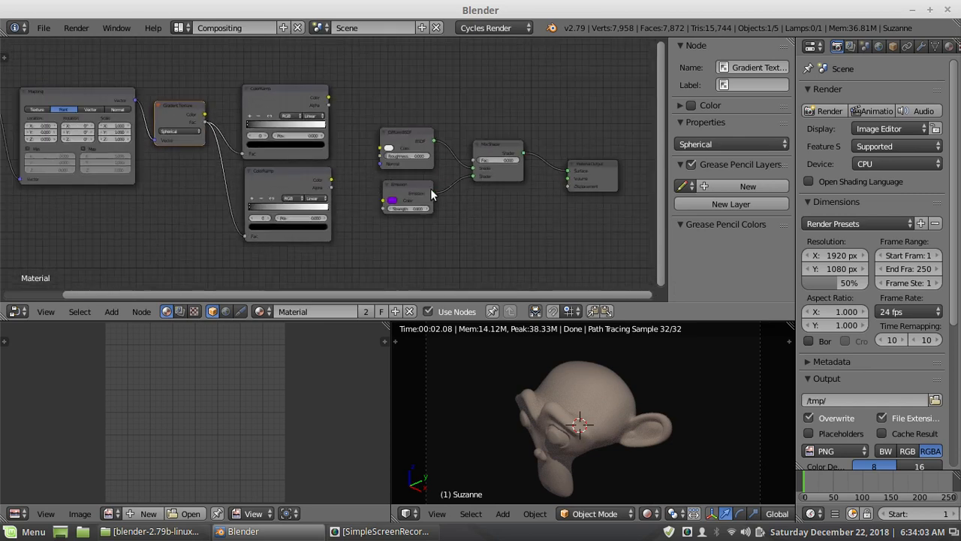
Switch to the Default layout and move the Em Vert Prox empty across Suzanne's face by about X 5.916, Y -0.321, Z 0.584
{"action": "left_click", "coordinate": [182, 28]}
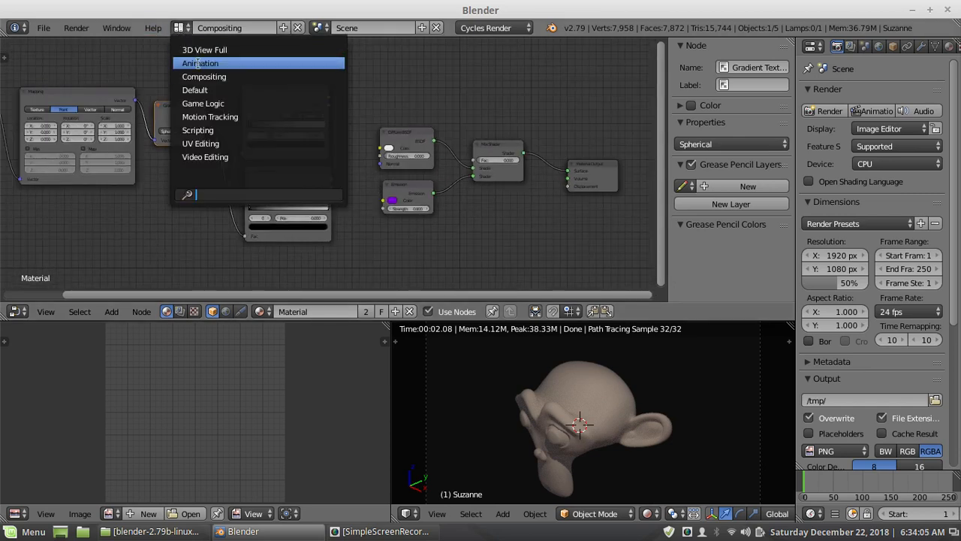
{"action": "left_click", "coordinate": [203, 90]}
{"action": "right_click", "coordinate": [226, 221]}
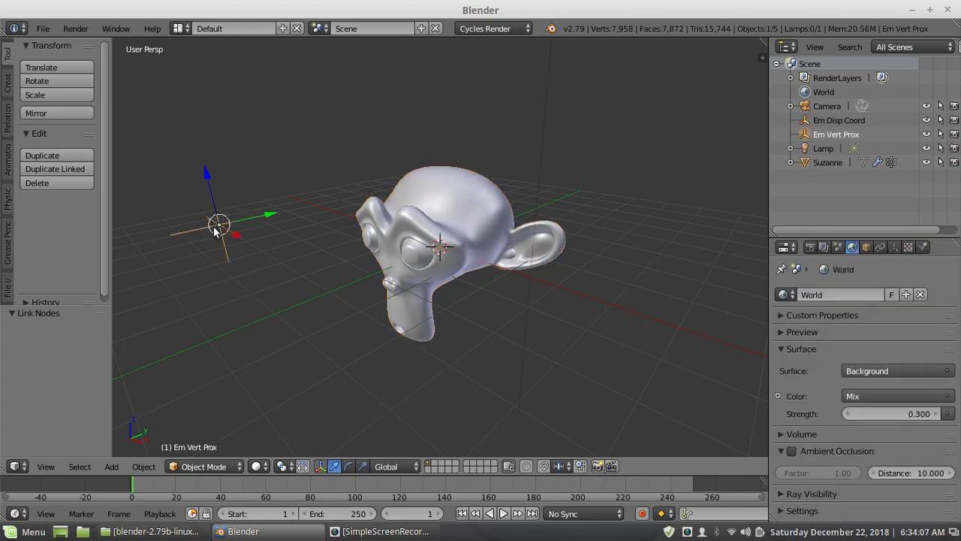
{"action": "middle_click_drag", "start_coordinate": [244, 232], "coordinate": [326, 225]}
{"action": "scroll", "coordinate": [325, 225], "scroll_direction": "down", "scroll_amount": 2}
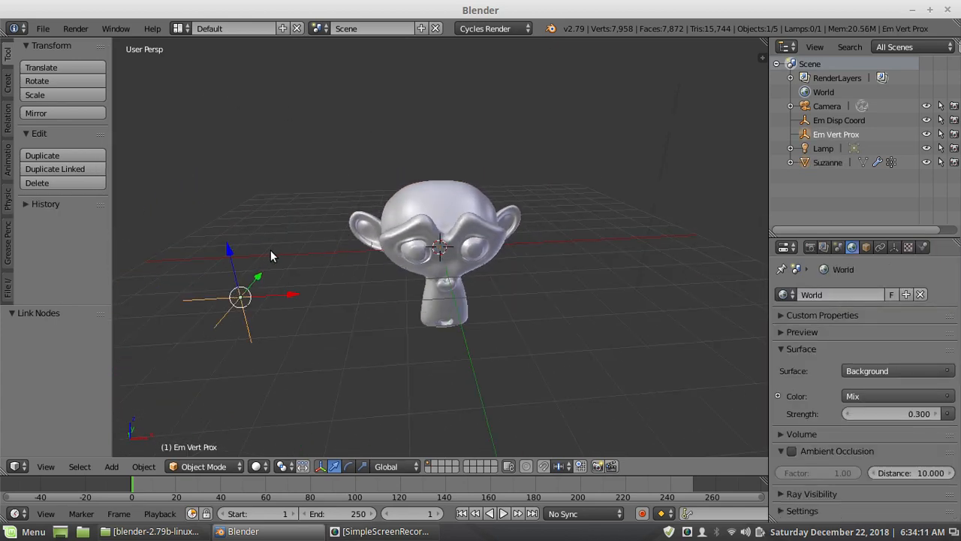
{"action": "key", "text": "g"}
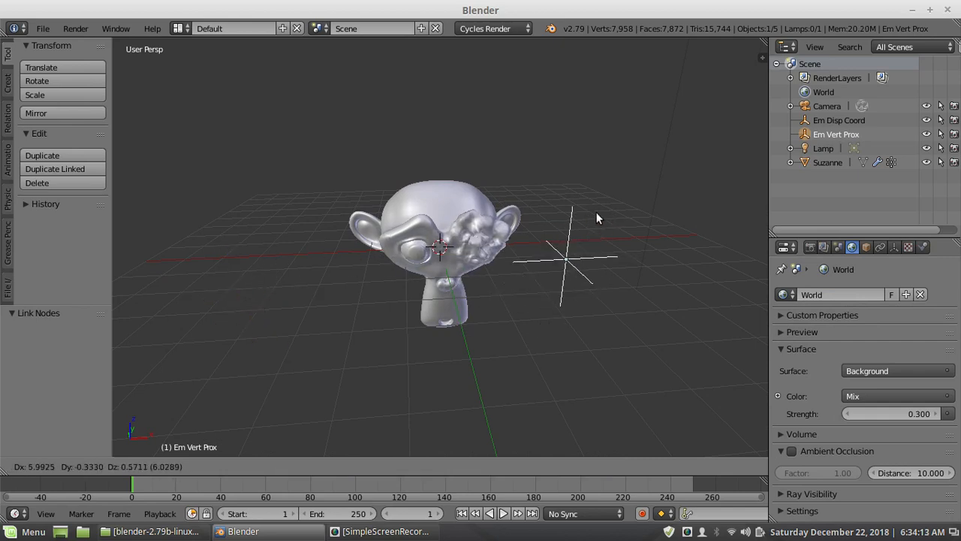
{"action": "left_click", "coordinate": [594, 212]}
Move the Em Vert Prox empty closer to the face by about X 0.365, Y 0.575, Z -0.170
{"action": "middle_click_drag", "start_coordinate": [593, 213], "coordinate": [484, 280]}
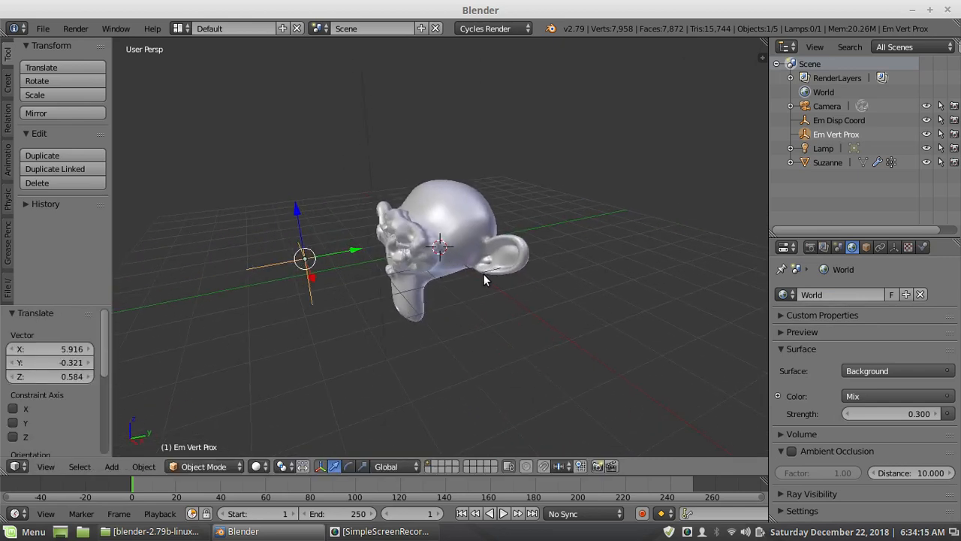
{"action": "key", "text": "g"}
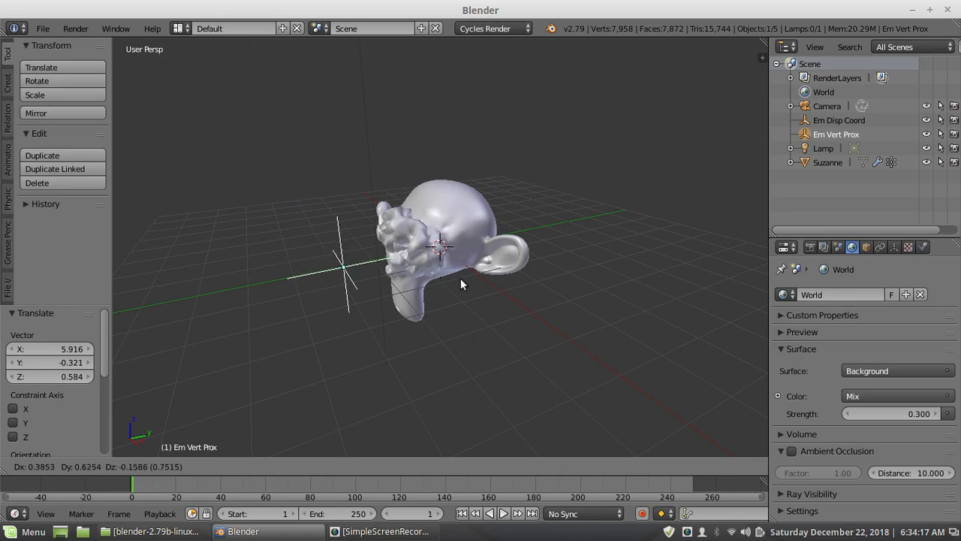
{"action": "left_click", "coordinate": [449, 294]}
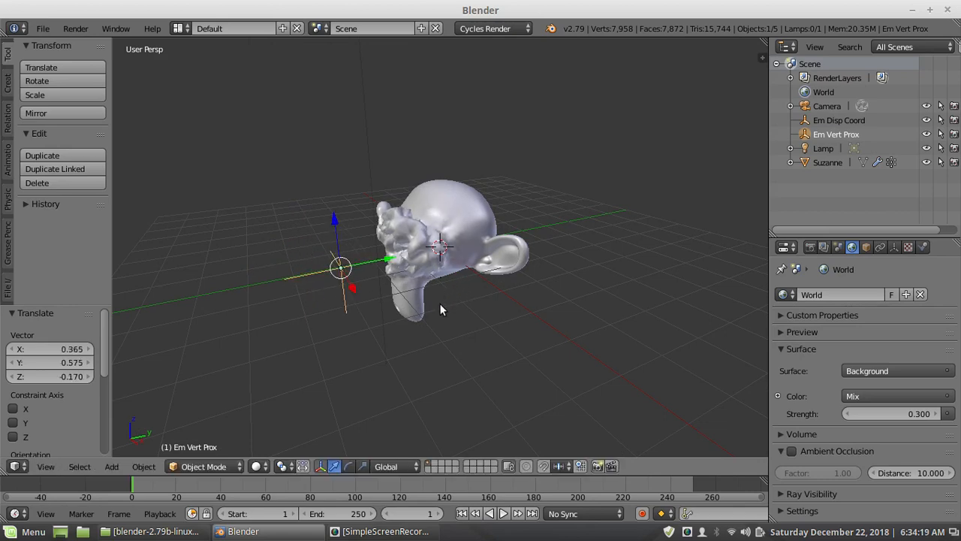
Set the Lowest distance to 3.90 and the Highest to 3.00 in Suzanne's vertex weight proximity modifier
{"action": "middle_click_drag", "start_coordinate": [439, 302], "coordinate": [551, 324]}
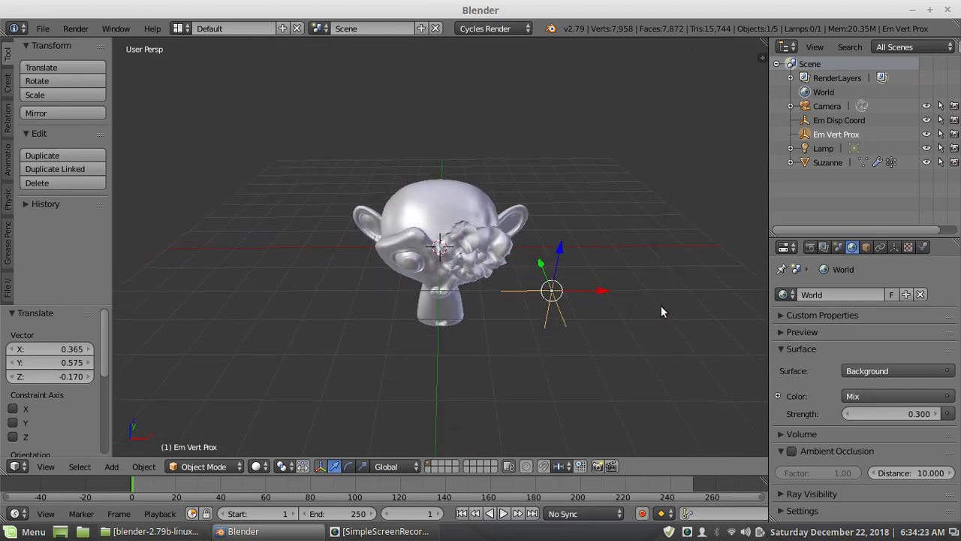
{"action": "right_click", "coordinate": [445, 255]}
{"action": "left_click", "coordinate": [923, 247]}
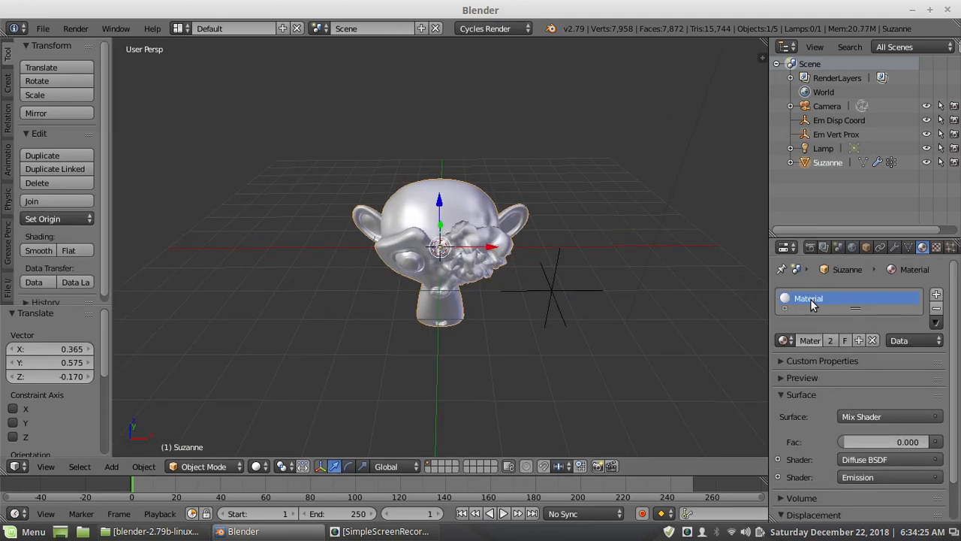
{"action": "left_click", "coordinate": [894, 248]}
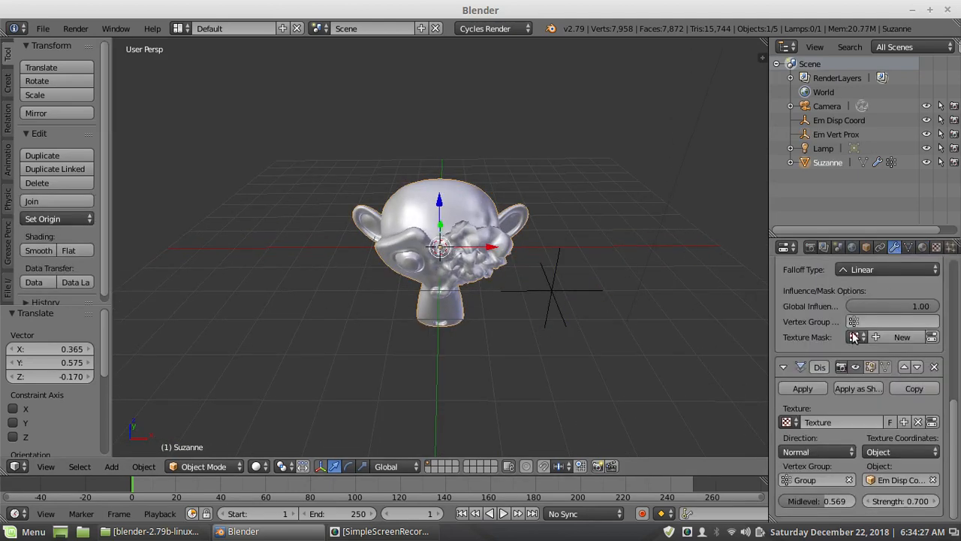
{"action": "scroll", "coordinate": [856, 337], "scroll_direction": "up", "scroll_amount": 5}
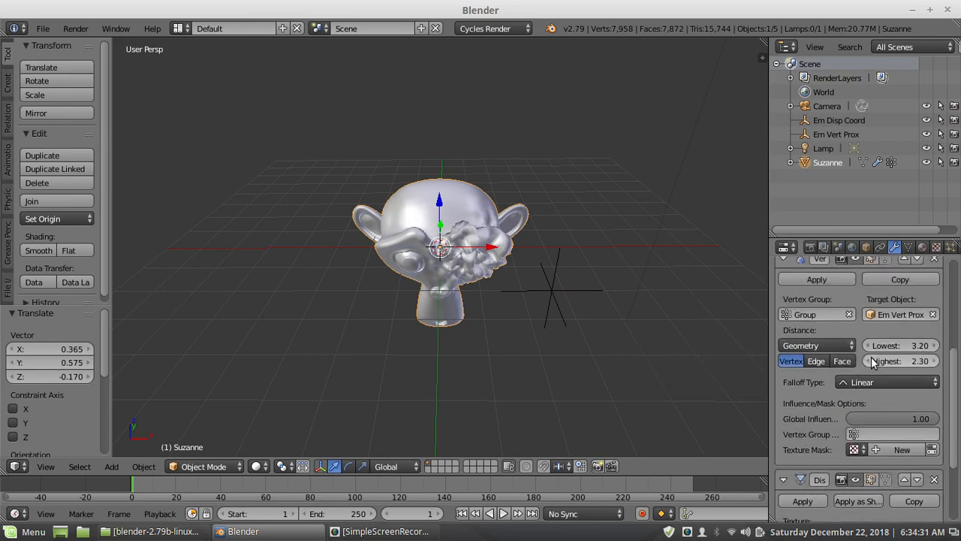
{"action": "left_click_drag", "start_coordinate": [885, 363], "coordinate": [869, 350]}
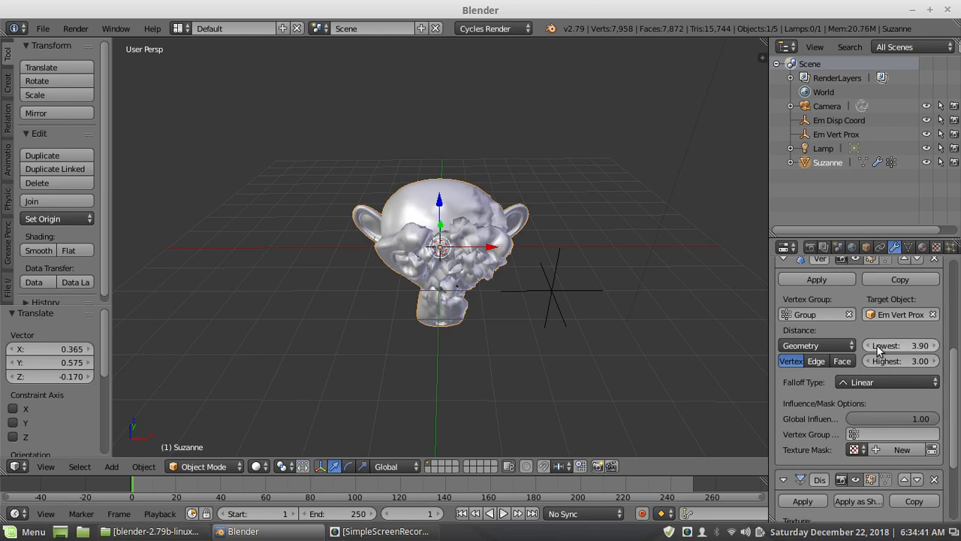
Move the Em Vert Prox empty away from Suzanne's face by about X 1.156, Y 0.419, Z 0.156
{"action": "middle_click_drag", "start_coordinate": [568, 322], "coordinate": [539, 311]}
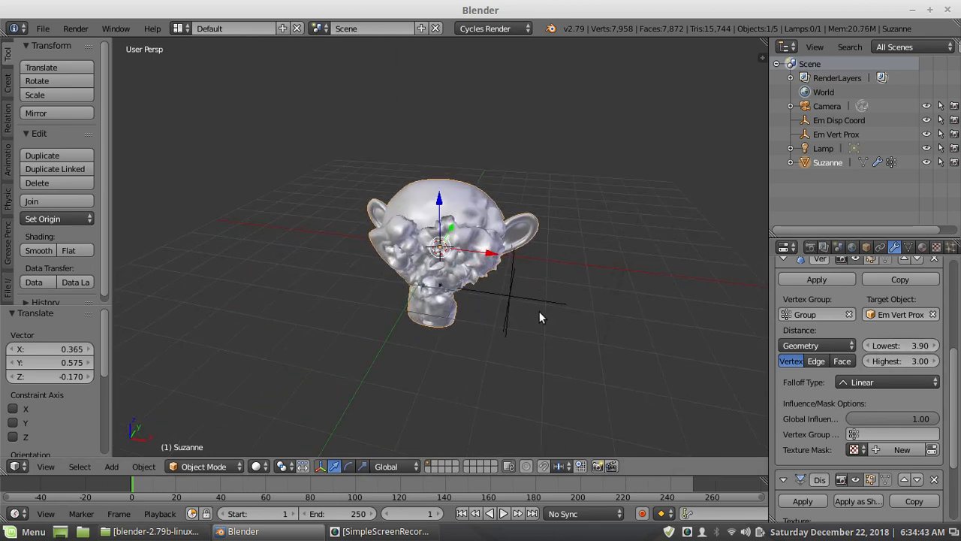
{"action": "right_click", "coordinate": [510, 299]}
{"action": "key", "text": "g"}
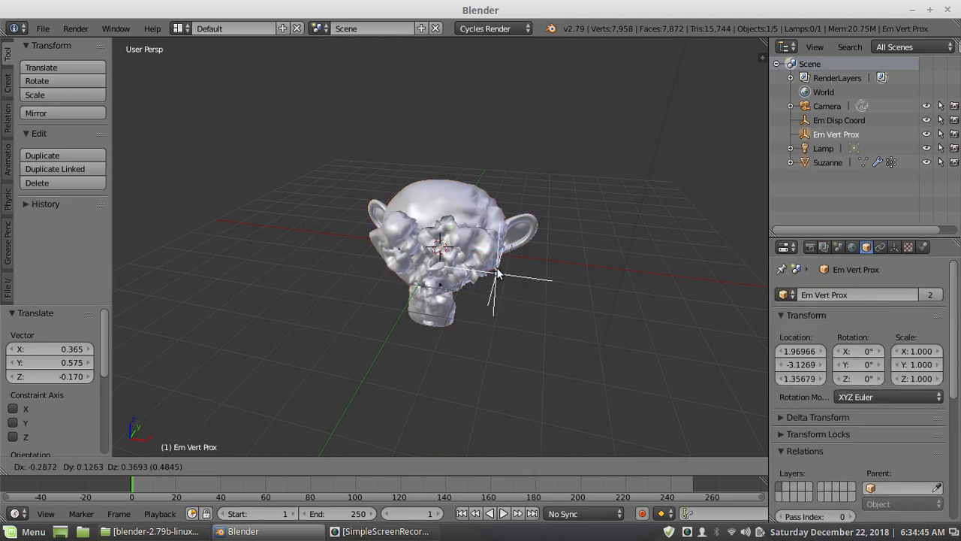
{"action": "left_click", "coordinate": [567, 288]}
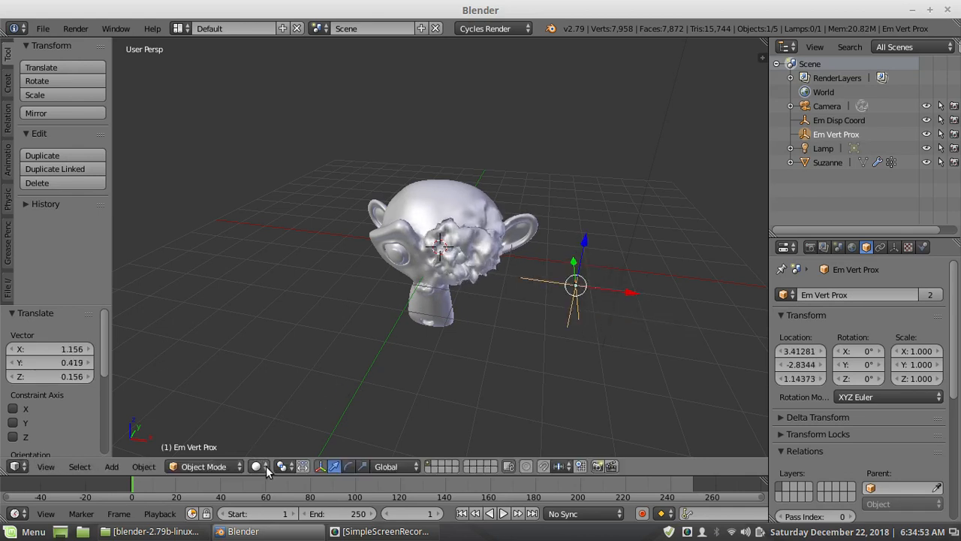
Return to the Compositing layout, select Suzanne and frame the displaced side of the head in the rendered view
{"action": "left_click", "coordinate": [180, 28]}
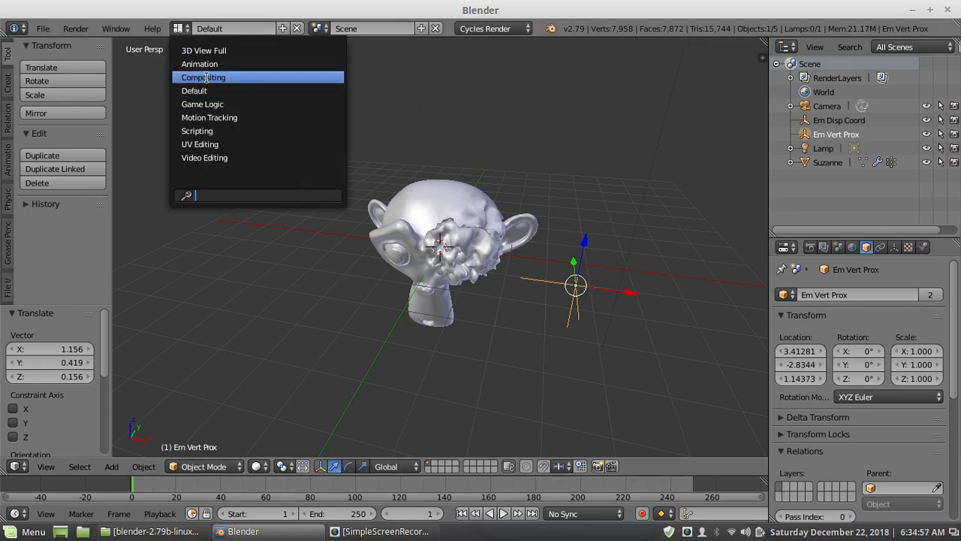
{"action": "left_click", "coordinate": [210, 75]}
{"action": "middle_click_drag", "start_coordinate": [472, 382], "coordinate": [504, 415]}
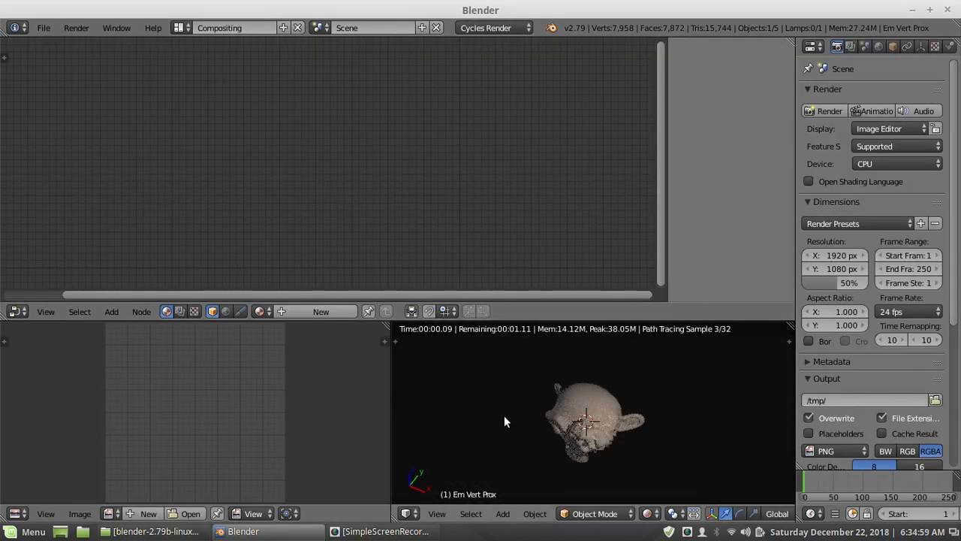
{"action": "right_click", "coordinate": [608, 413]}
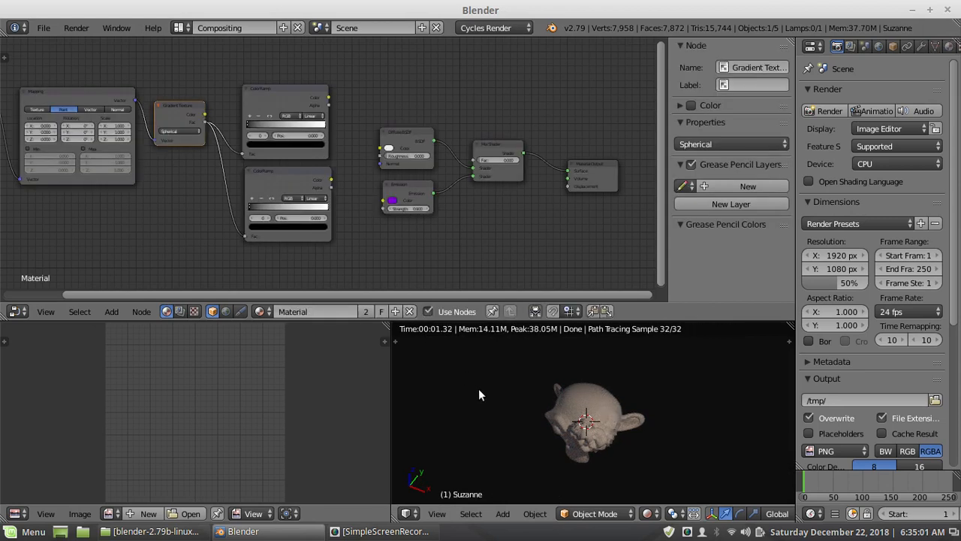
{"action": "scroll", "coordinate": [487, 354], "scroll_direction": "up", "scroll_amount": 5}
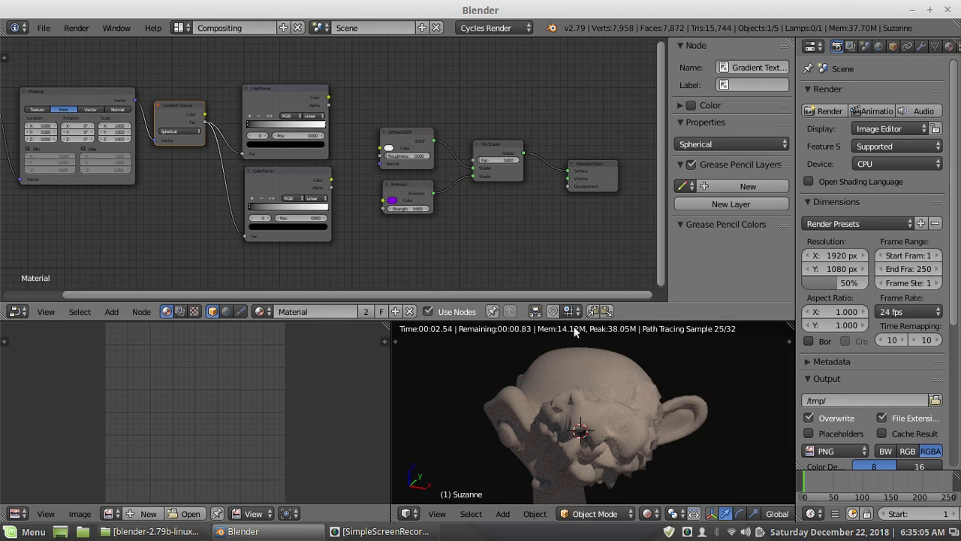
{"action": "middle_click_drag", "start_coordinate": [588, 394], "coordinate": [678, 406]}
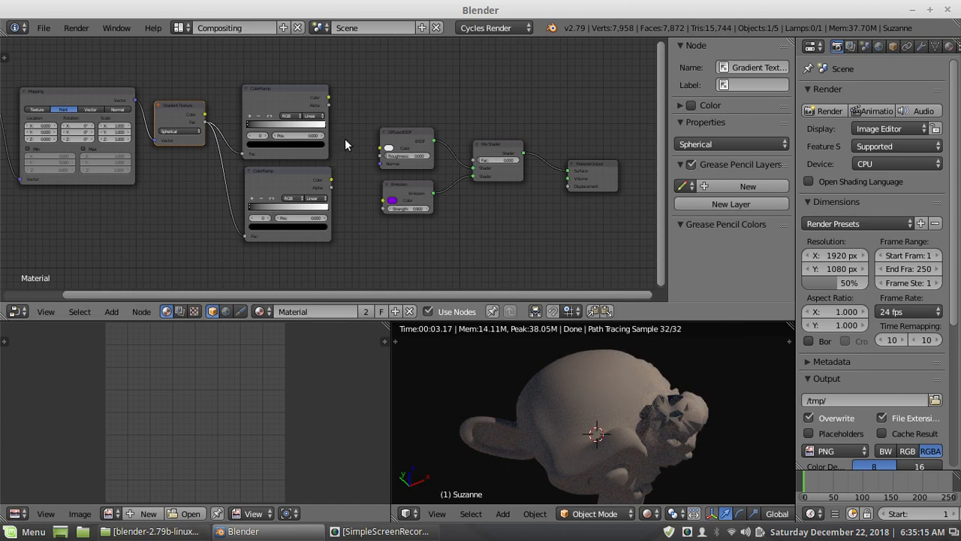
Connect the upper ColorRamp's Color output to the Mix Shader's Fac and move the Diffuse BSDF and Emission nodes down clear of the link
{"action": "scroll", "coordinate": [345, 138], "scroll_direction": "up", "scroll_amount": 2}
{"action": "middle_click_drag", "start_coordinate": [373, 140], "coordinate": [373, 184]}
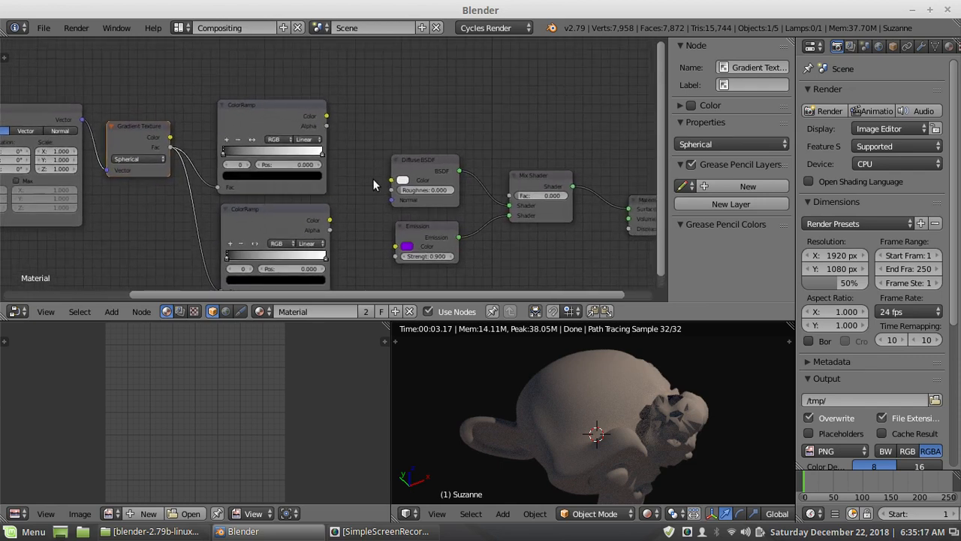
{"action": "left_click_drag", "start_coordinate": [420, 172], "coordinate": [428, 149]}
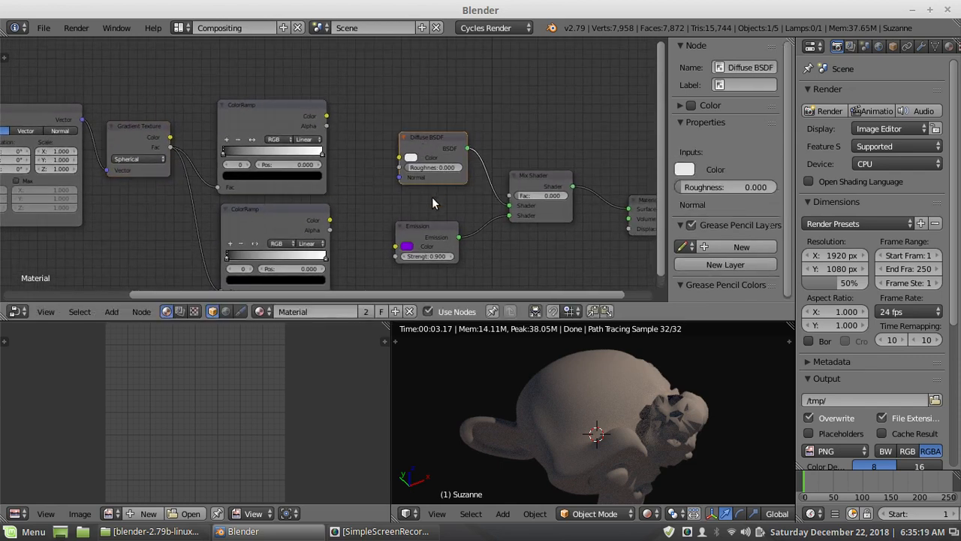
{"action": "scroll", "coordinate": [411, 196], "scroll_direction": "down", "scroll_amount": 1}
{"action": "left_click_drag", "start_coordinate": [404, 223], "coordinate": [411, 237]}
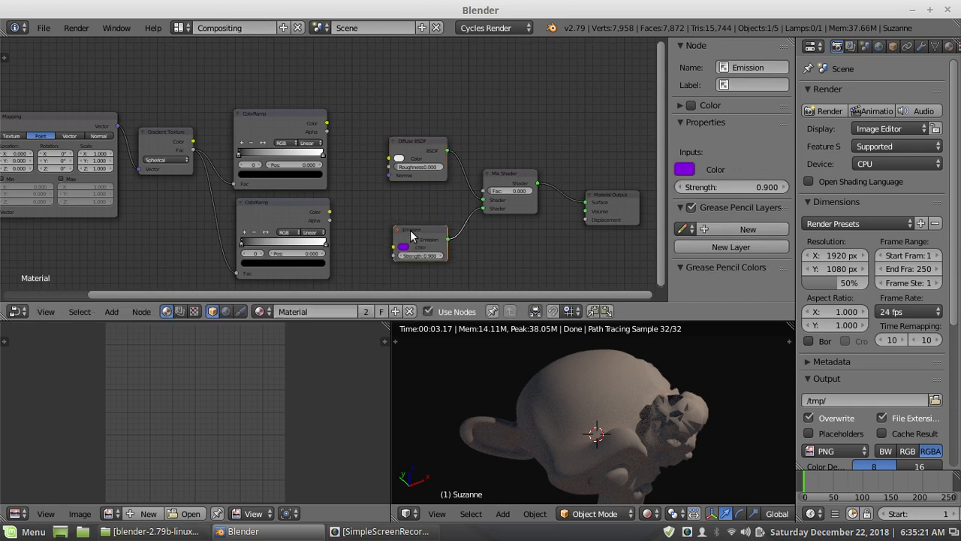
{"action": "left_click_drag", "start_coordinate": [418, 138], "coordinate": [428, 171]}
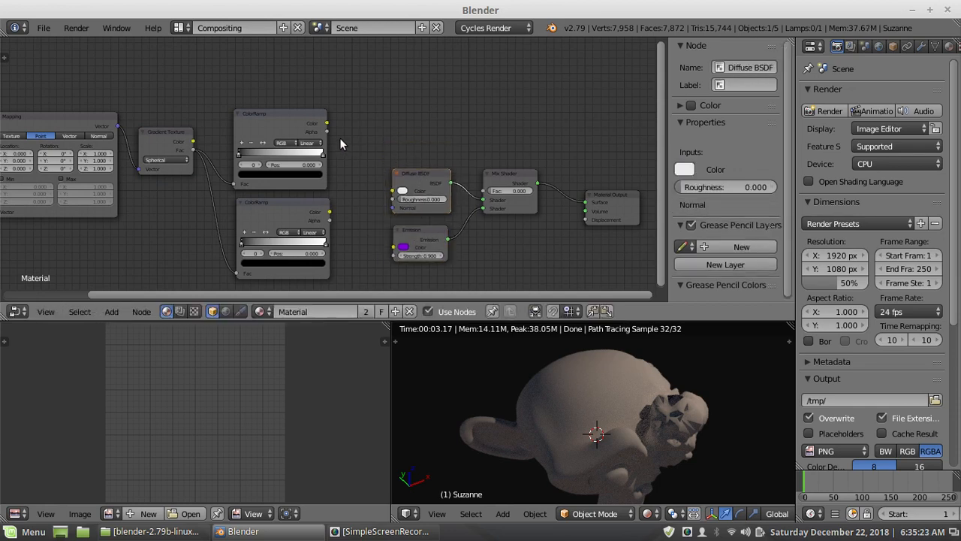
{"action": "left_click_drag", "start_coordinate": [327, 125], "coordinate": [483, 197]}
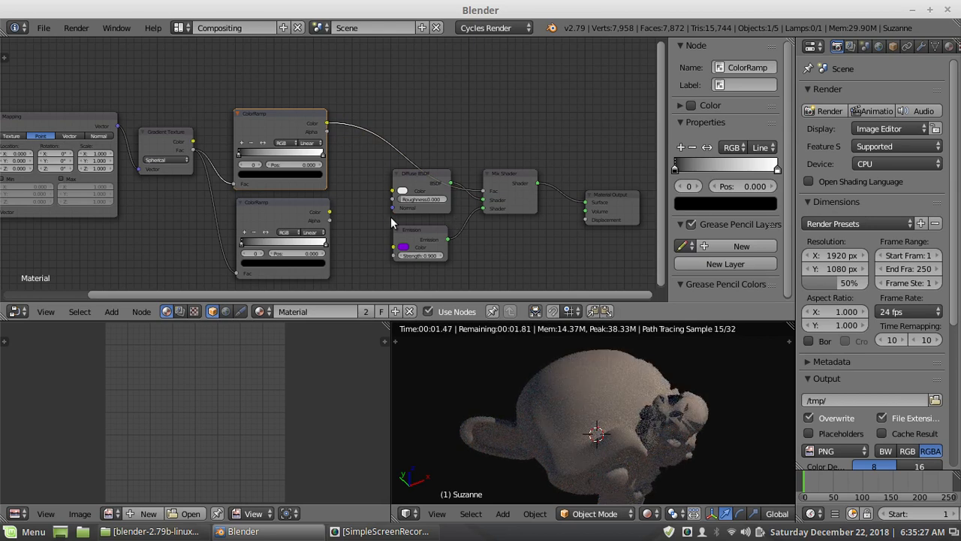
{"action": "left_click_drag", "start_coordinate": [418, 237], "coordinate": [418, 270]}
{"action": "left_click_drag", "start_coordinate": [410, 180], "coordinate": [414, 209]}
Try narrowing the upper ColorRamp's transition with the black stop at about 0.100 and the white stop at 0.259
{"action": "middle_click_drag", "start_coordinate": [350, 167], "coordinate": [398, 181]}
{"action": "scroll", "coordinate": [319, 126], "scroll_direction": "up", "scroll_amount": 3}
{"action": "left_click_drag", "start_coordinate": [261, 159], "coordinate": [275, 159]}
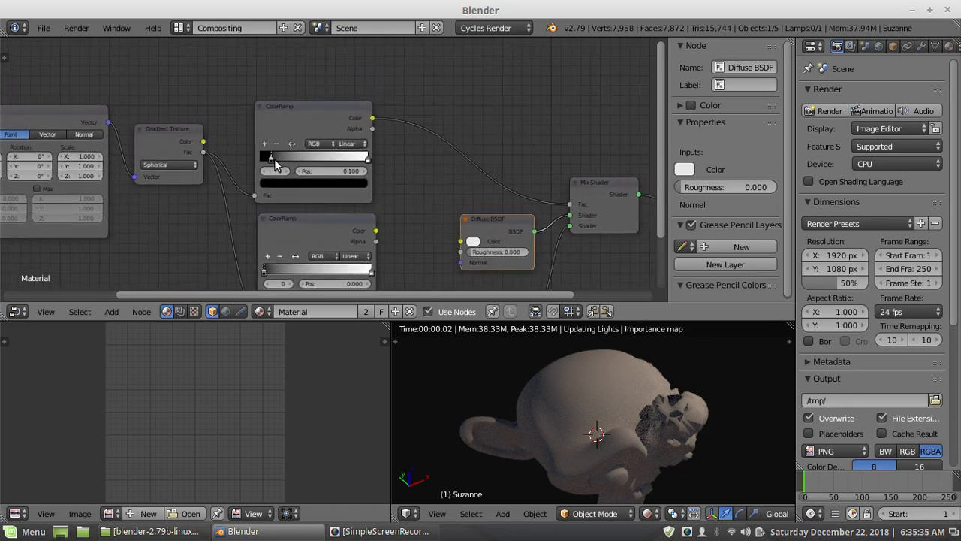
{"action": "left_click_drag", "start_coordinate": [366, 160], "coordinate": [286, 173]}
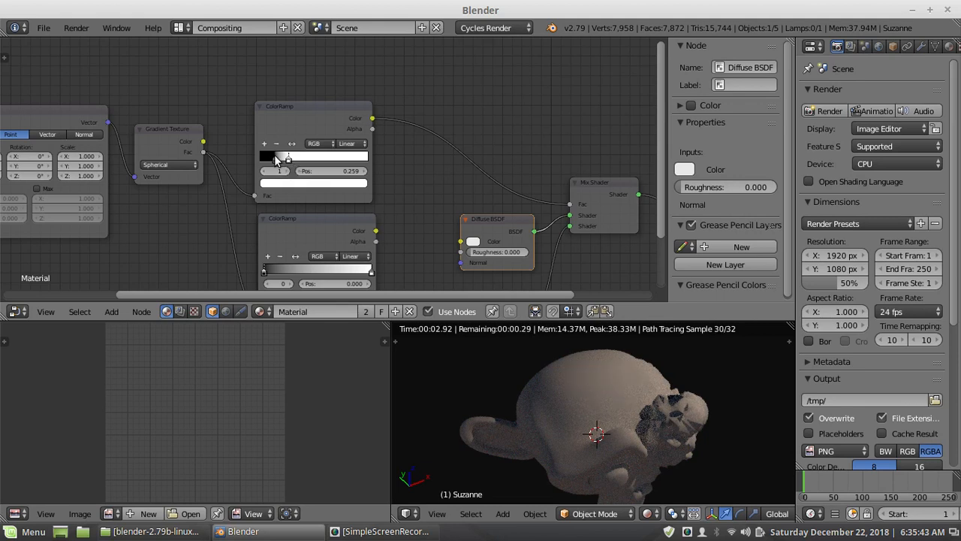
Flip the upper ColorRamp and place its white stop at the start and its black stop at 0.773
{"action": "mouse_move", "coordinate": [275, 160]}
{"action": "left_mouse_down"}
{"action": "mouse_move", "coordinate": [308, 161]}
{"action": "mouse_move", "coordinate": [257, 157]}
{"action": "left_mouse_up"}
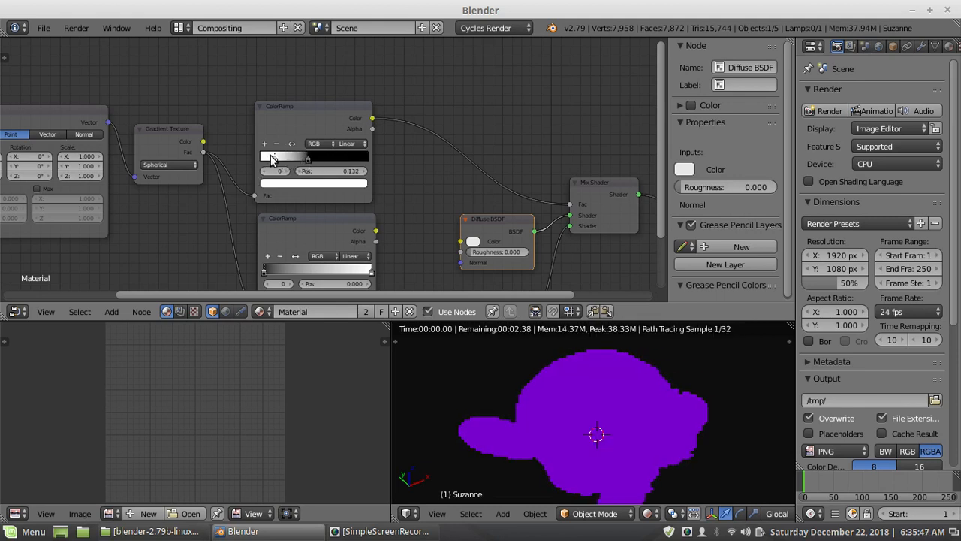
{"action": "left_click_drag", "start_coordinate": [308, 164], "coordinate": [343, 167]}
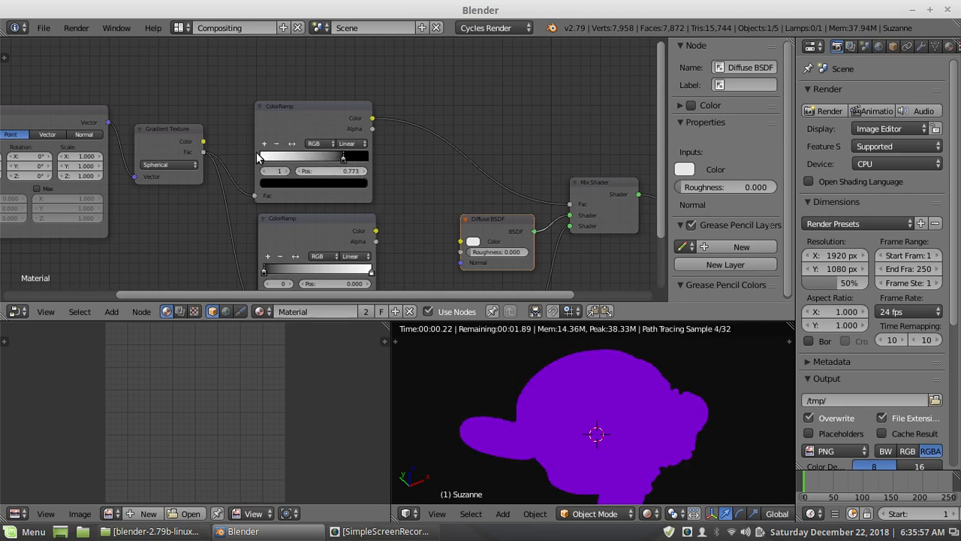
Set the Mapping node's scale to 0.300 on the X, Y and Z axes
{"action": "scroll", "coordinate": [203, 153], "scroll_direction": "down", "scroll_amount": 2}
{"action": "middle_click_drag", "start_coordinate": [153, 181], "coordinate": [298, 168]}
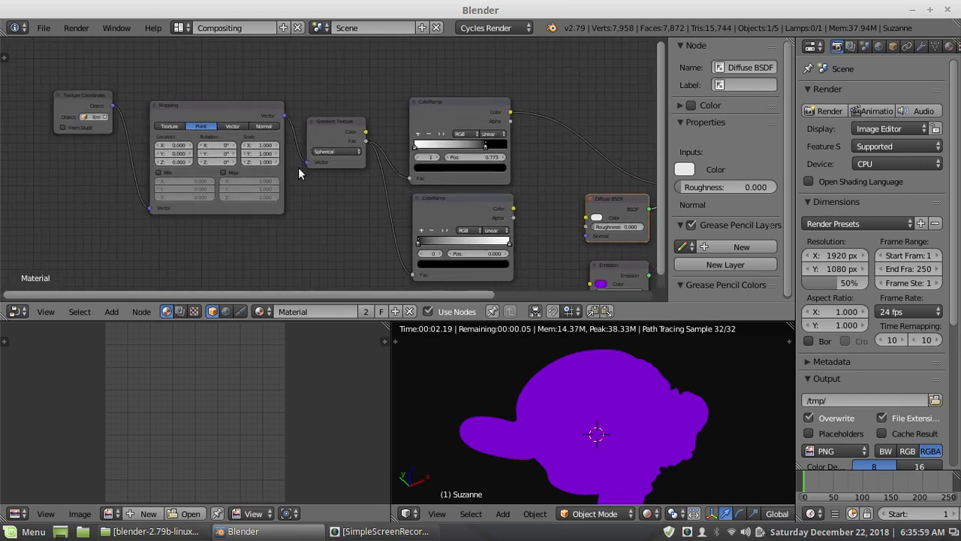
{"action": "scroll", "coordinate": [299, 172], "scroll_direction": "up", "scroll_amount": 1}
{"action": "left_click_drag", "start_coordinate": [234, 141], "coordinate": [234, 161]}
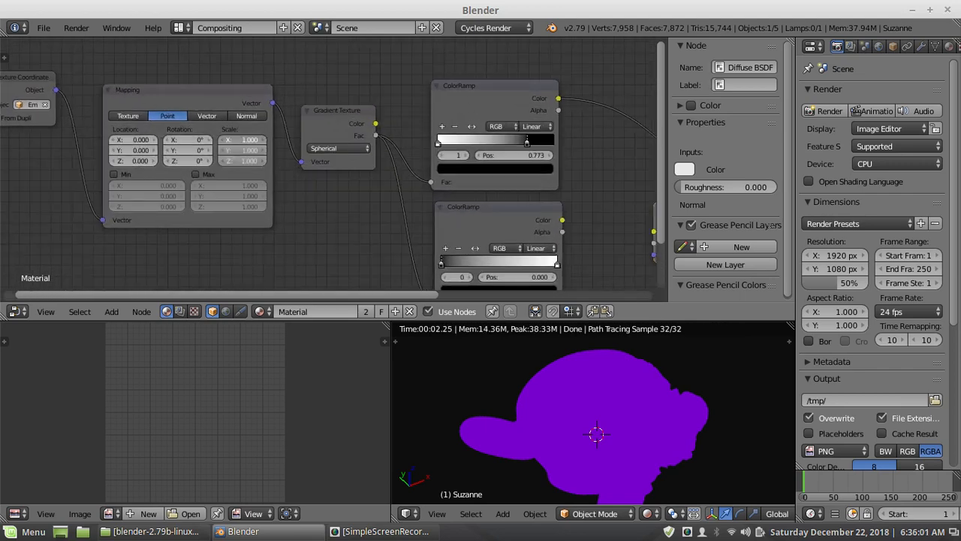
{"action": "type", "text": "0.5"}
{"action": "key", "text": "Return"}
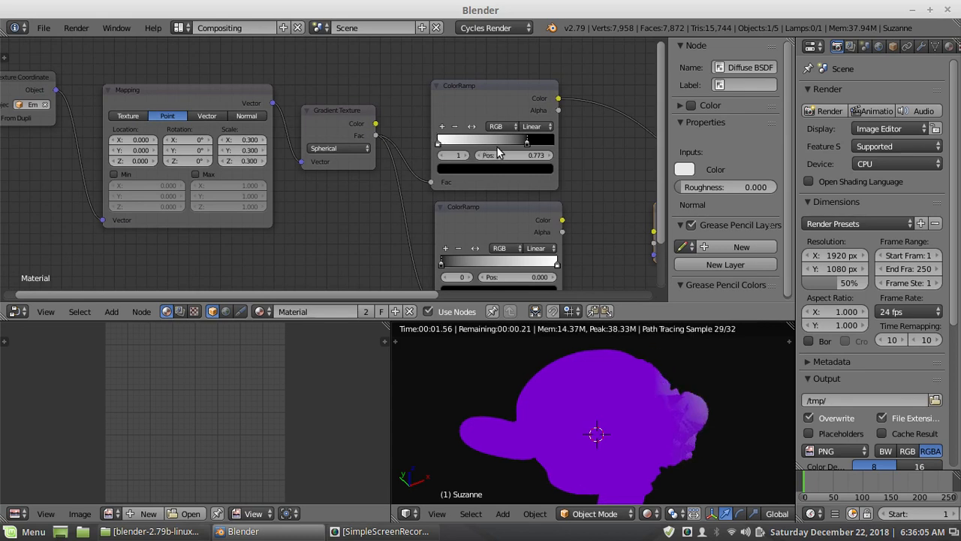
Rearrange the upper ColorRamp with the black stop at the start and the white stop at 0.173
{"action": "mouse_move", "coordinate": [439, 143]}
{"action": "left_mouse_down"}
{"action": "mouse_move", "coordinate": [493, 151]}
{"action": "mouse_move", "coordinate": [432, 152]}
{"action": "left_mouse_up"}
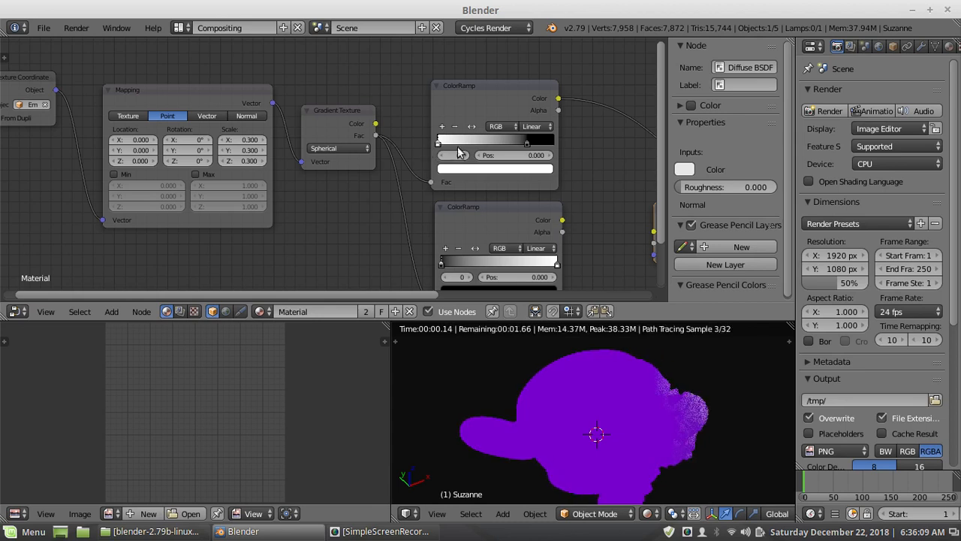
{"action": "left_click_drag", "start_coordinate": [527, 143], "coordinate": [434, 141]}
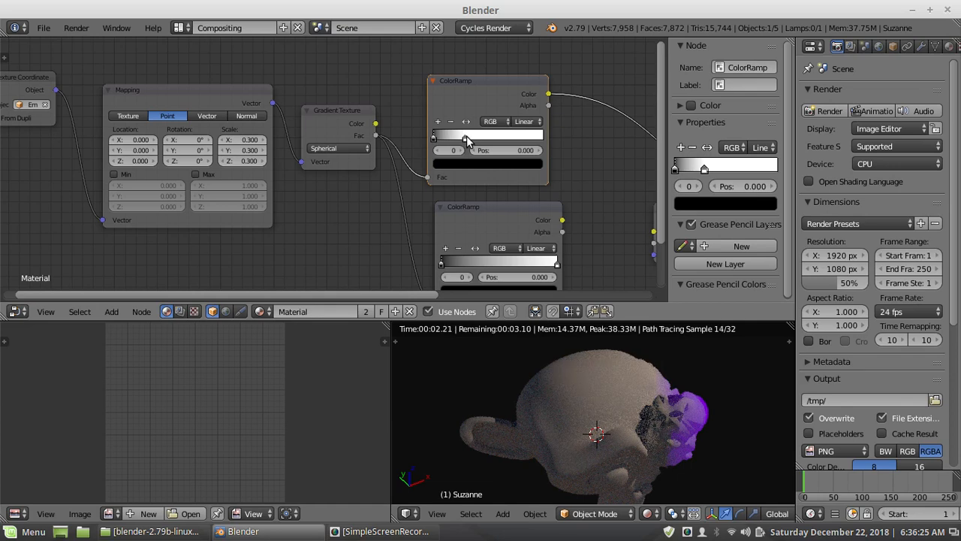
{"action": "mouse_move", "coordinate": [465, 142]}
{"action": "left_mouse_down"}
{"action": "mouse_move", "coordinate": [503, 141]}
{"action": "mouse_move", "coordinate": [452, 146]}
{"action": "left_mouse_up"}
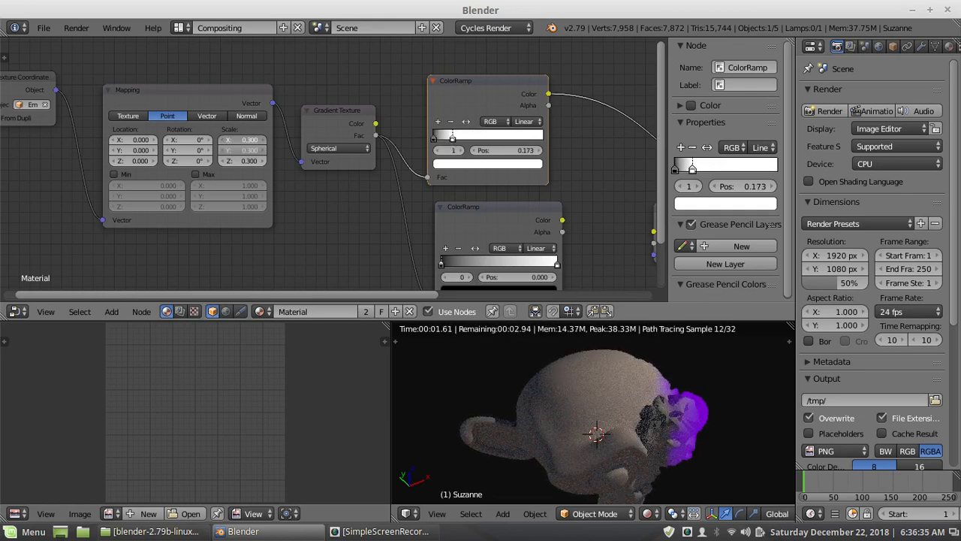
Set the Mapping node's scale to 0.220 on the X, Y and Z axes
{"action": "left_click_drag", "start_coordinate": [241, 140], "coordinate": [212, 140], "text": "ctrl"}
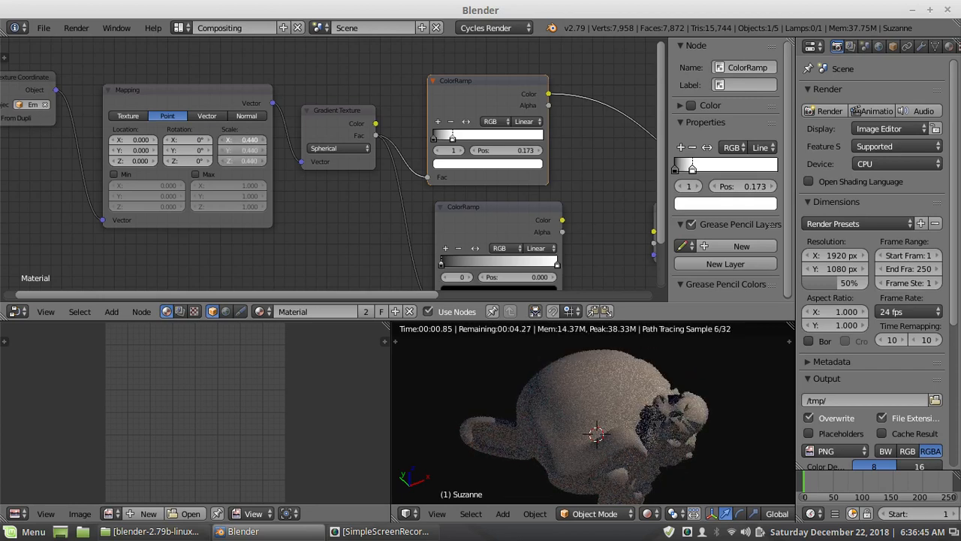
{"action": "mouse_move", "coordinate": [231, 140]}
{"action": "left_mouse_down"}
{"action": "mouse_move", "coordinate": [255, 141]}
{"action": "mouse_move", "coordinate": [227, 140]}
{"action": "left_mouse_up"}
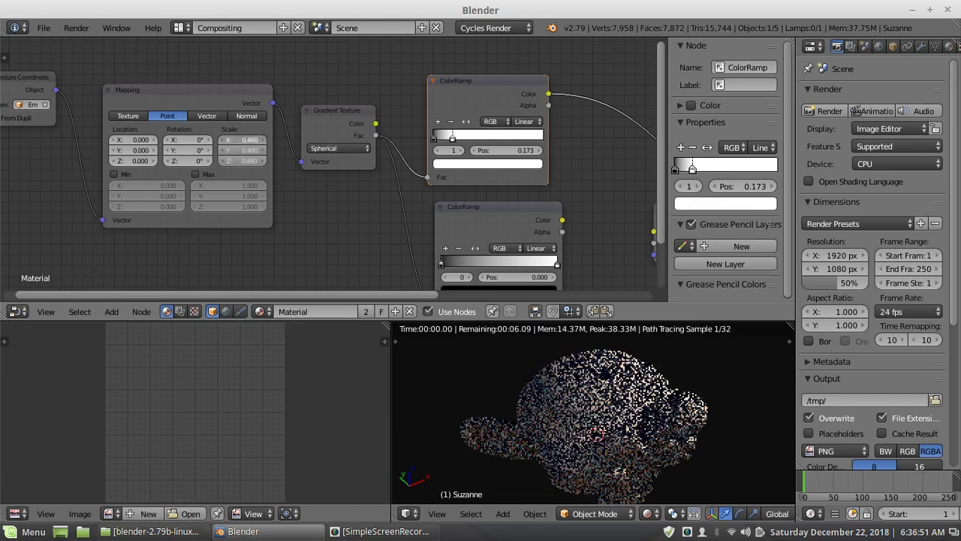
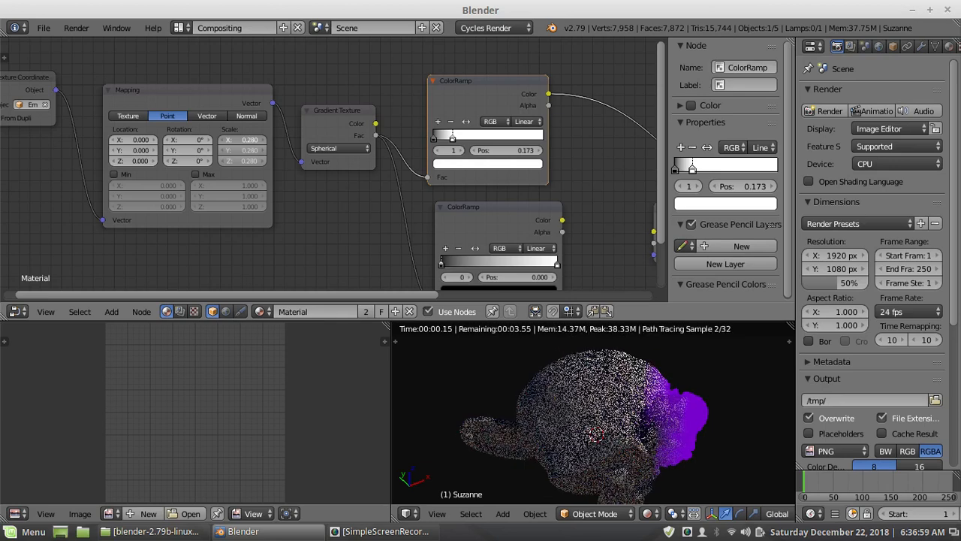
{"action": "left_click_drag", "start_coordinate": [239, 141], "coordinate": [239, 143]}
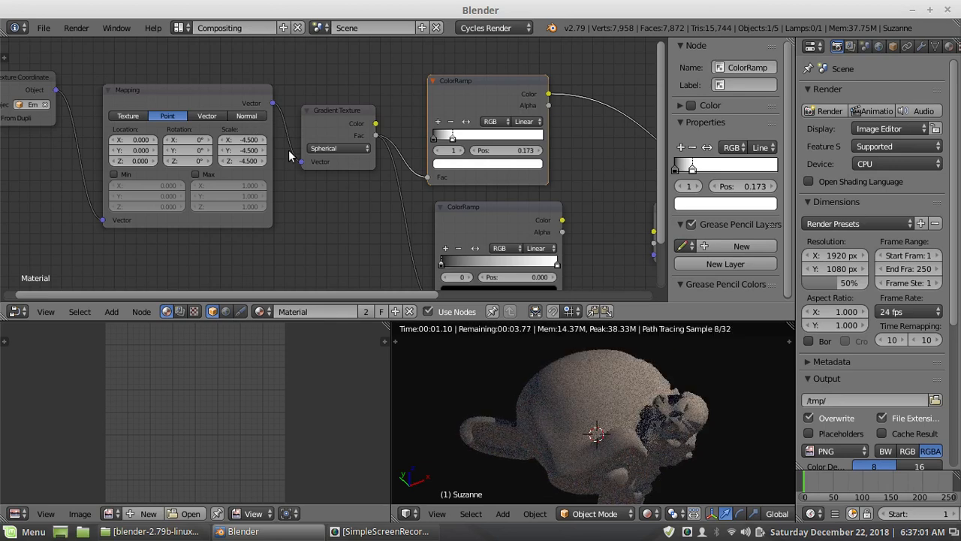
{"action": "left_click_drag", "start_coordinate": [229, 141], "coordinate": [263, 161]}
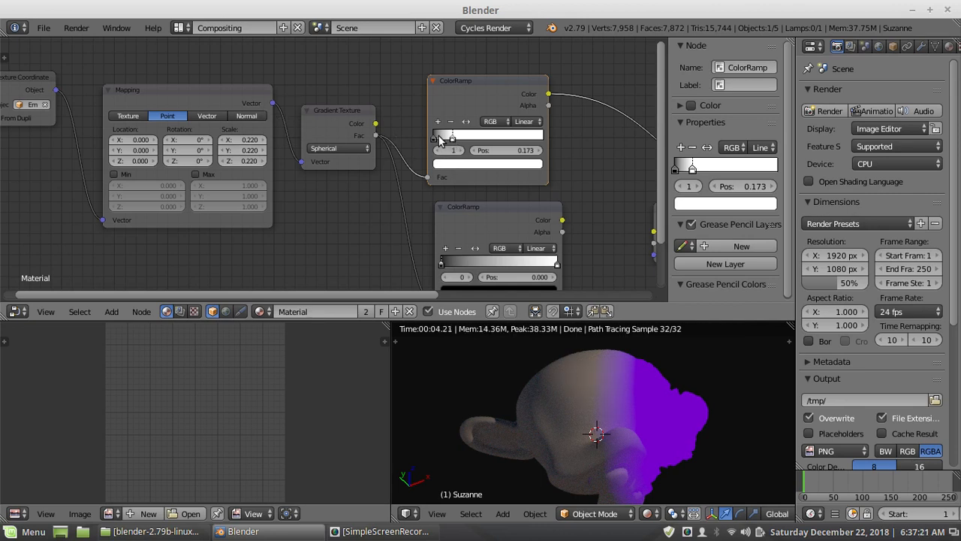
Move the upper ColorRamp's black stop past the white one and add another black stop at 0.072
{"action": "left_click_drag", "start_coordinate": [434, 141], "coordinate": [474, 145]}
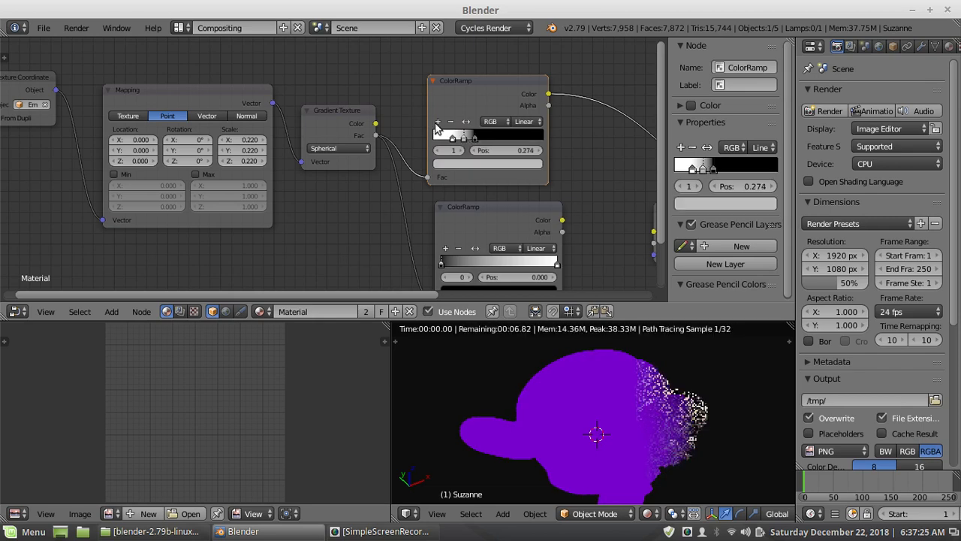
{"action": "left_click", "coordinate": [438, 122]}
{"action": "left_click_drag", "start_coordinate": [463, 138], "coordinate": [432, 143]}
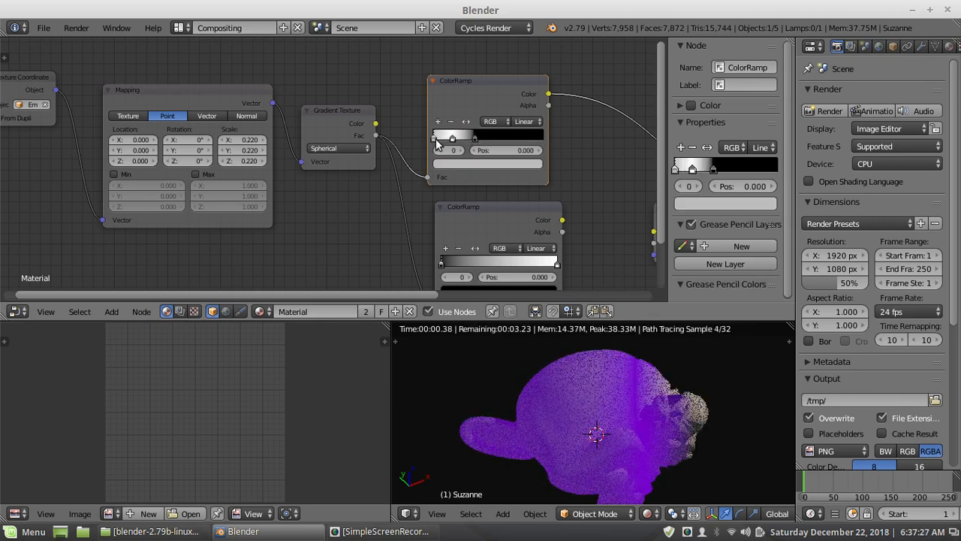
{"action": "left_click", "coordinate": [448, 164]}
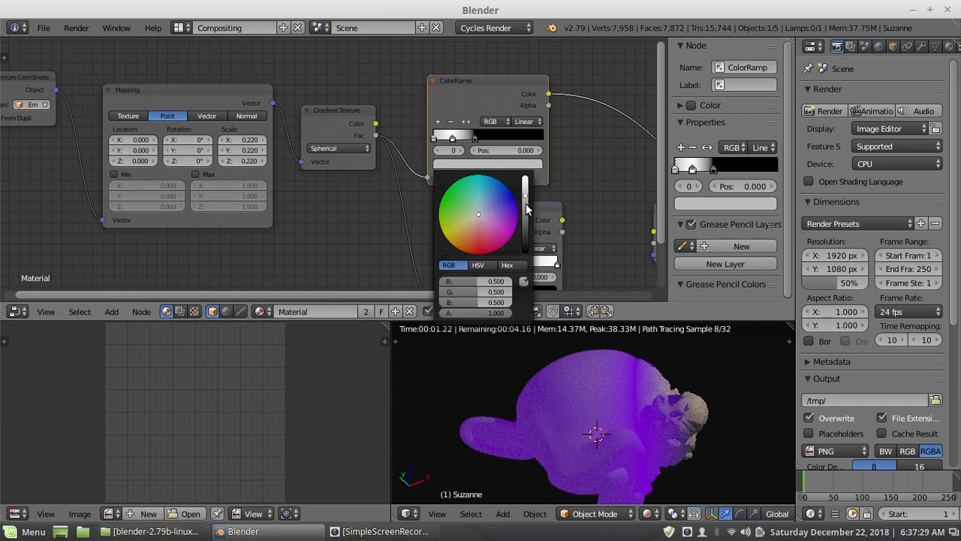
{"action": "left_click_drag", "start_coordinate": [526, 209], "coordinate": [525, 252]}
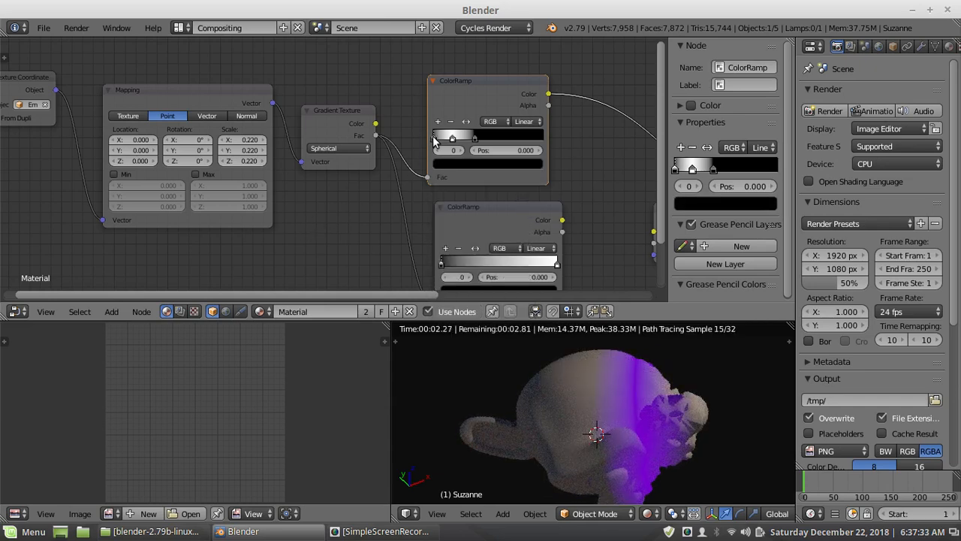
{"action": "left_click_drag", "start_coordinate": [433, 141], "coordinate": [442, 143]}
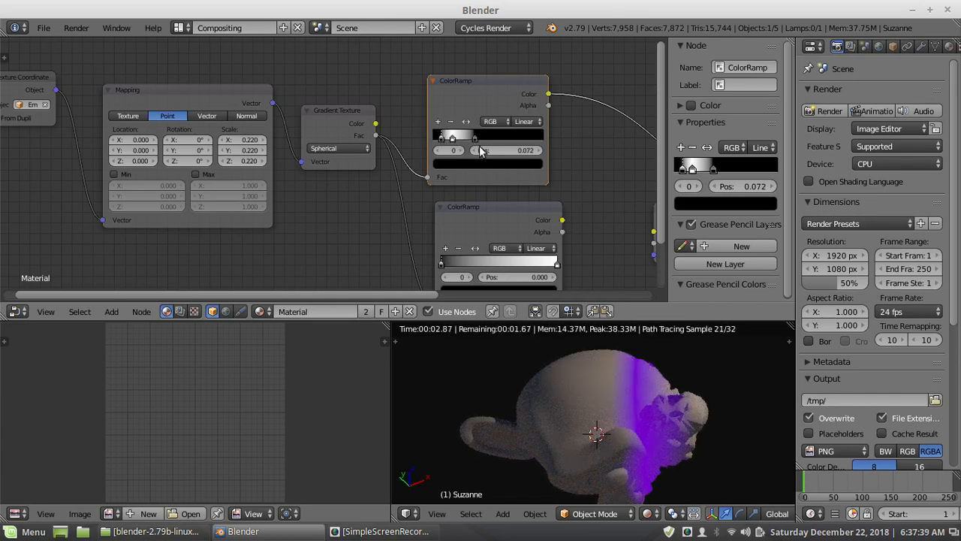
Set the upper ColorRamp's interpolation to Cardinal and its last black stop's position to 0.361
{"action": "left_click", "coordinate": [475, 139], "text": "ctrl"}
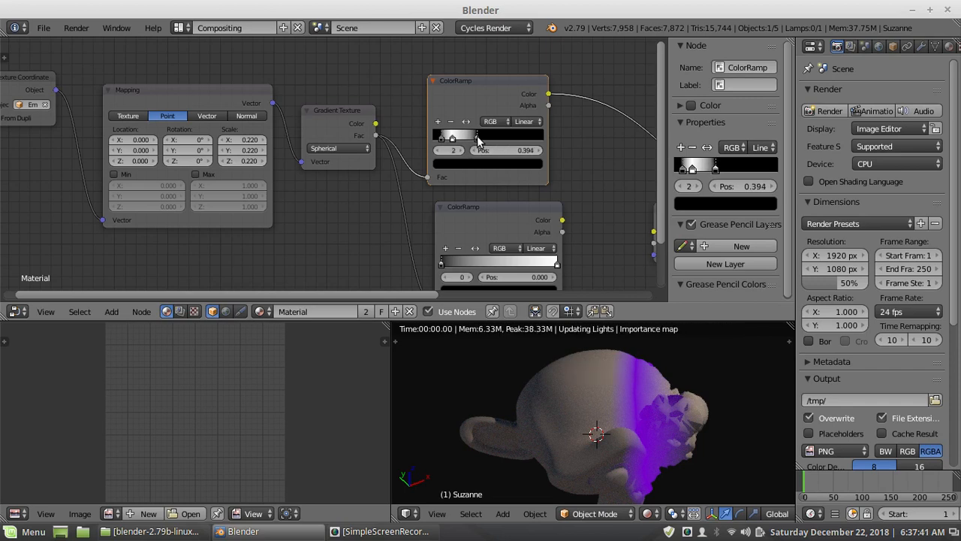
{"action": "left_click", "coordinate": [524, 122]}
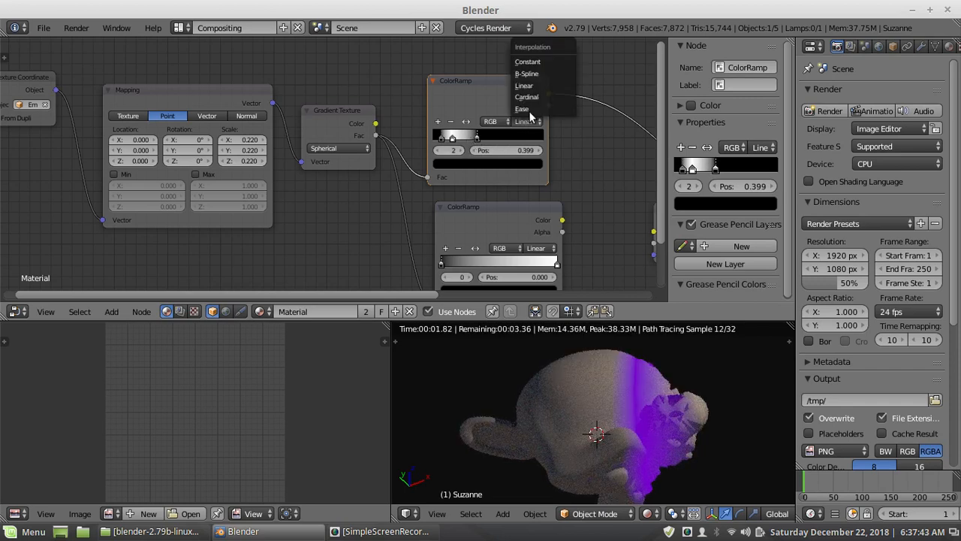
{"action": "left_click", "coordinate": [534, 103]}
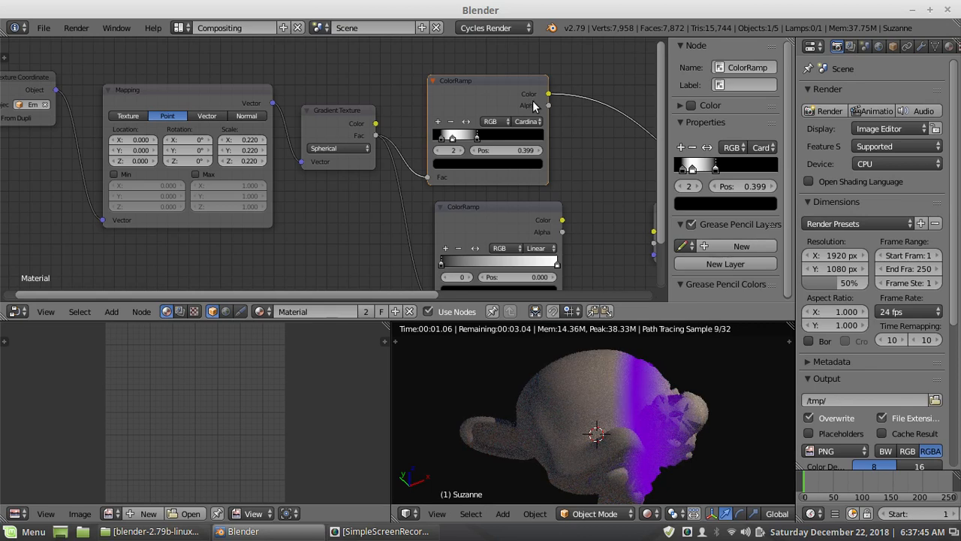
{"action": "left_click_drag", "start_coordinate": [475, 141], "coordinate": [472, 145]}
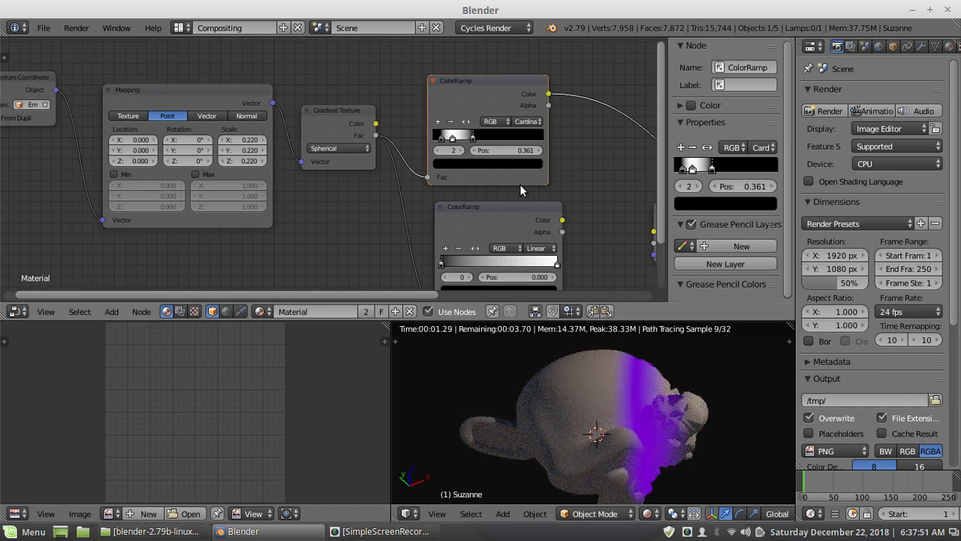
Move the lower ColorRamp node down, away from the upper ColorRamp
{"action": "scroll", "coordinate": [530, 170], "scroll_direction": "down", "scroll_amount": 2}
{"action": "middle_click_drag", "start_coordinate": [528, 187], "coordinate": [419, 99]}
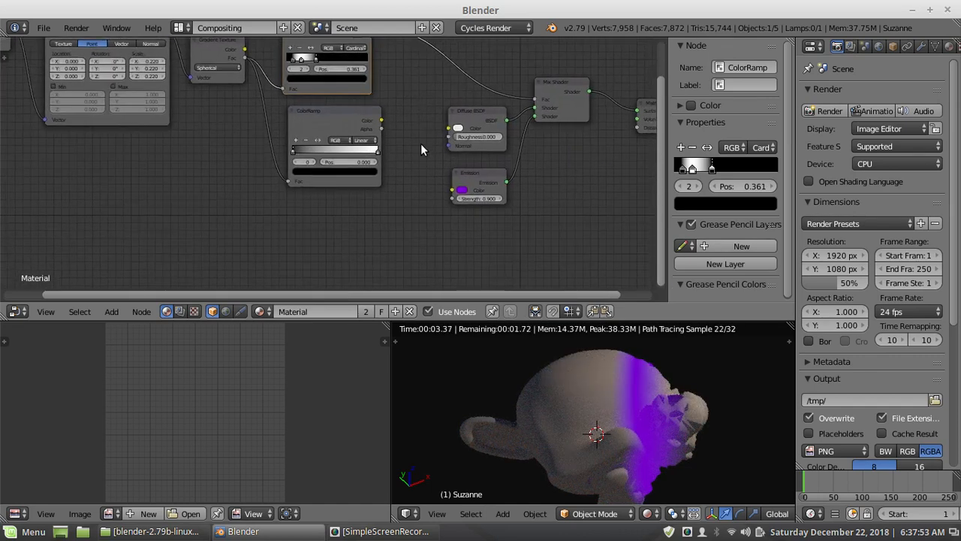
{"action": "scroll", "coordinate": [418, 148], "scroll_direction": "up", "scroll_amount": 1}
{"action": "left_click_drag", "start_coordinate": [327, 103], "coordinate": [338, 131]}
{"action": "scroll", "coordinate": [373, 137], "scroll_direction": "down", "scroll_amount": 2}
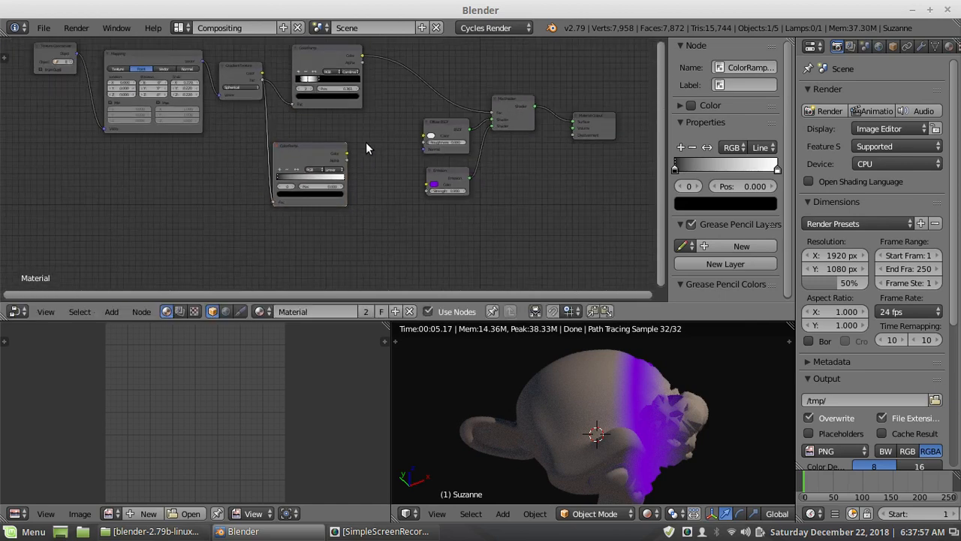
Add a MixRGB node that takes the lower ColorRamp's Color as Fac and feeds the Diffuse BSDF's Color
{"action": "scroll", "coordinate": [368, 148], "scroll_direction": "up", "scroll_amount": 2}
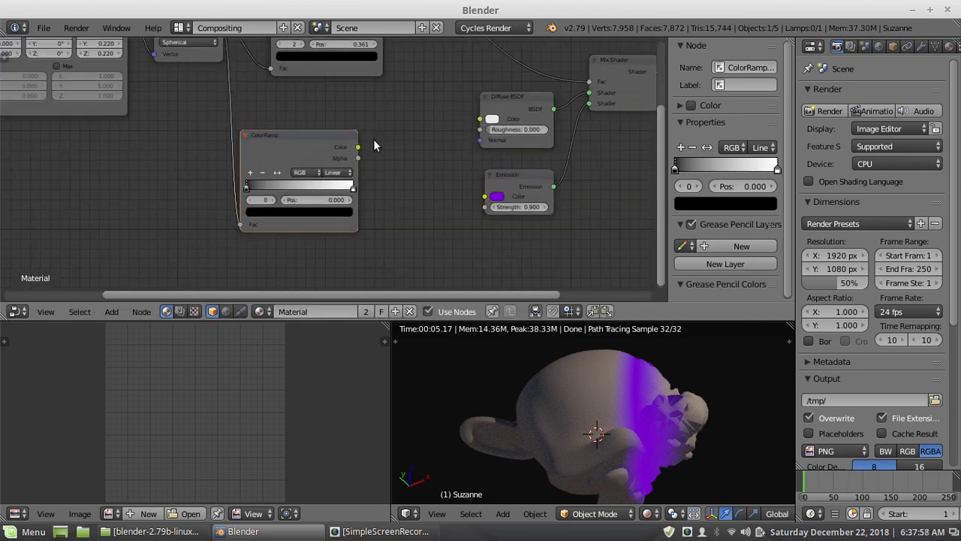
{"action": "left_click", "coordinate": [114, 312]}
{"action": "mouse_move", "coordinate": [147, 233]}
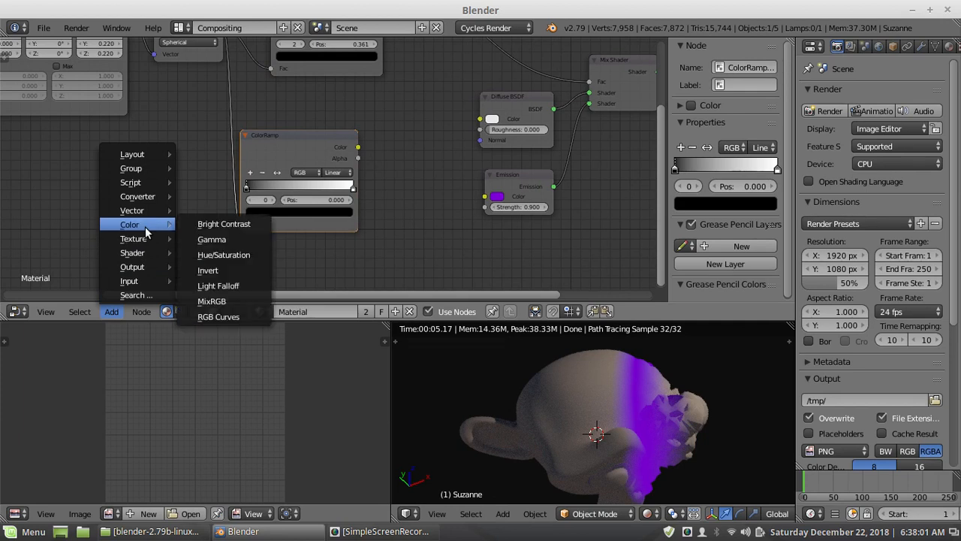
{"action": "left_click", "coordinate": [212, 301]}
{"action": "left_click", "coordinate": [385, 109]}
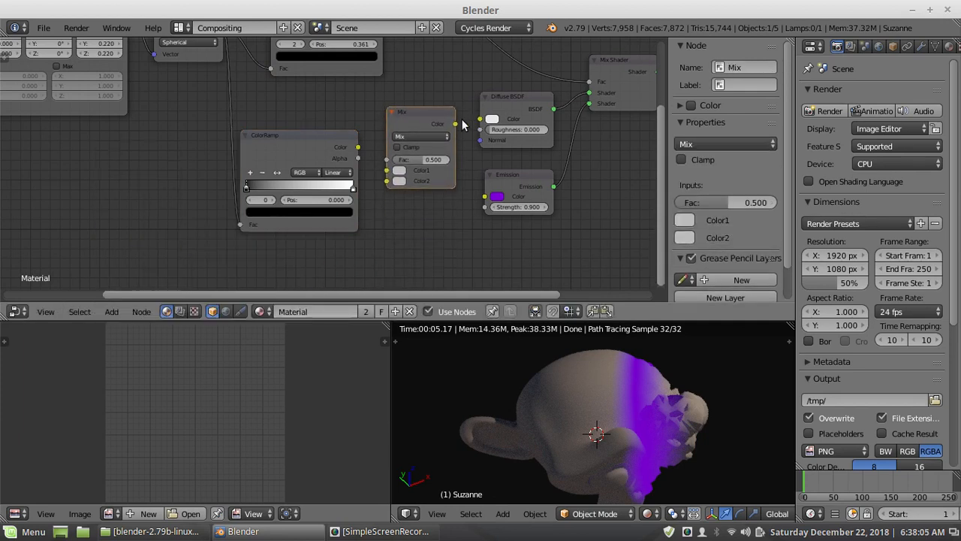
{"action": "left_click_drag", "start_coordinate": [455, 123], "coordinate": [479, 120]}
{"action": "left_click_drag", "start_coordinate": [293, 138], "coordinate": [265, 110]}
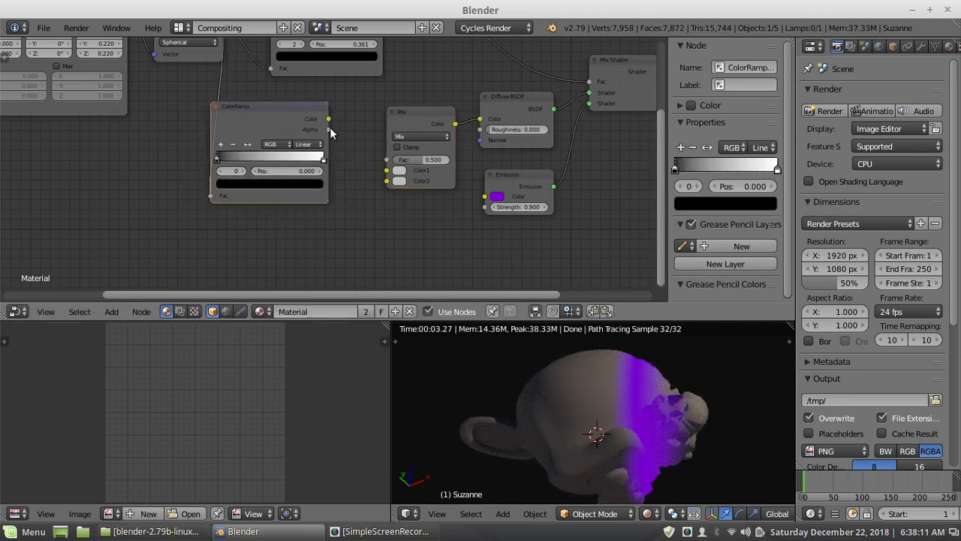
{"action": "left_click_drag", "start_coordinate": [328, 119], "coordinate": [385, 160]}
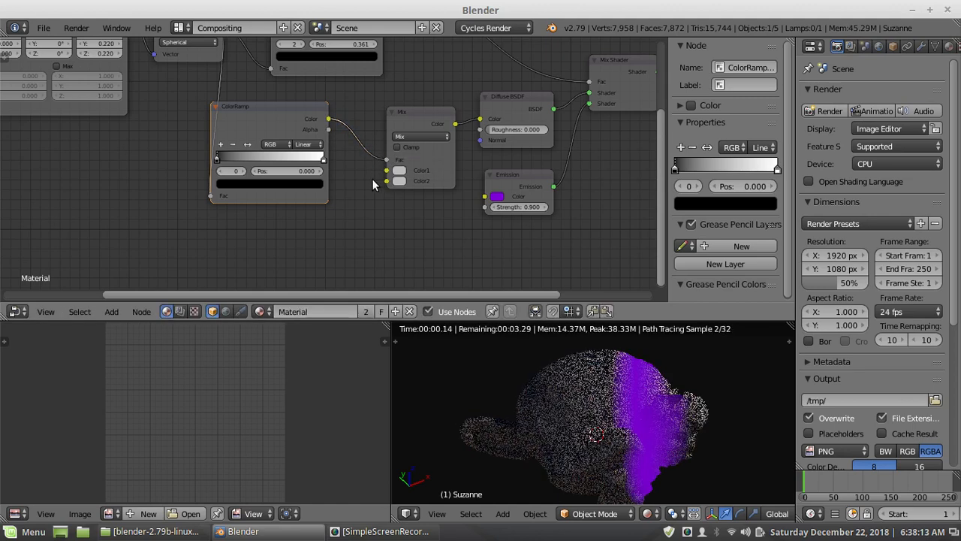
Add a second MixRGB node below the lower ColorRamp and connect its Color output to the first Mix node's Color2
{"action": "middle_click_drag", "start_coordinate": [377, 187], "coordinate": [463, 169]}
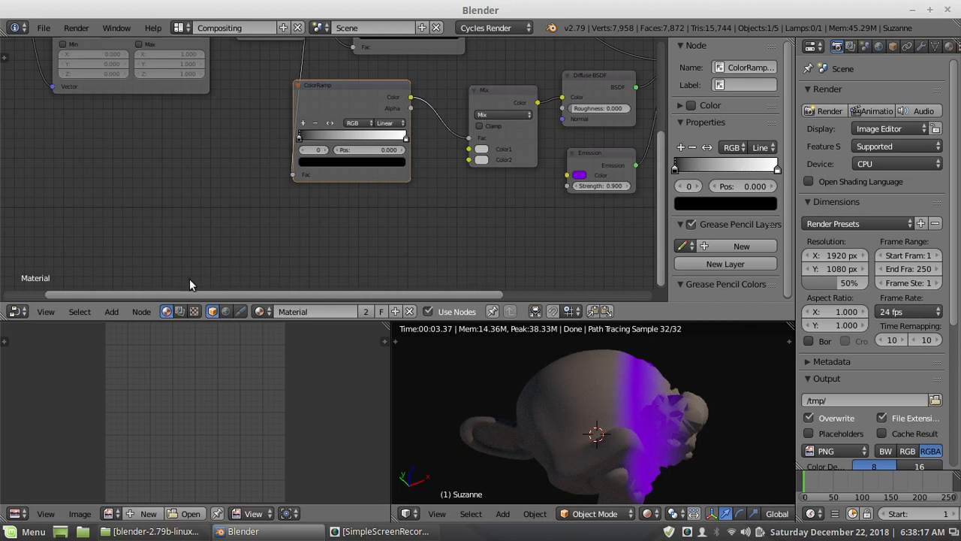
{"action": "left_click", "coordinate": [119, 312]}
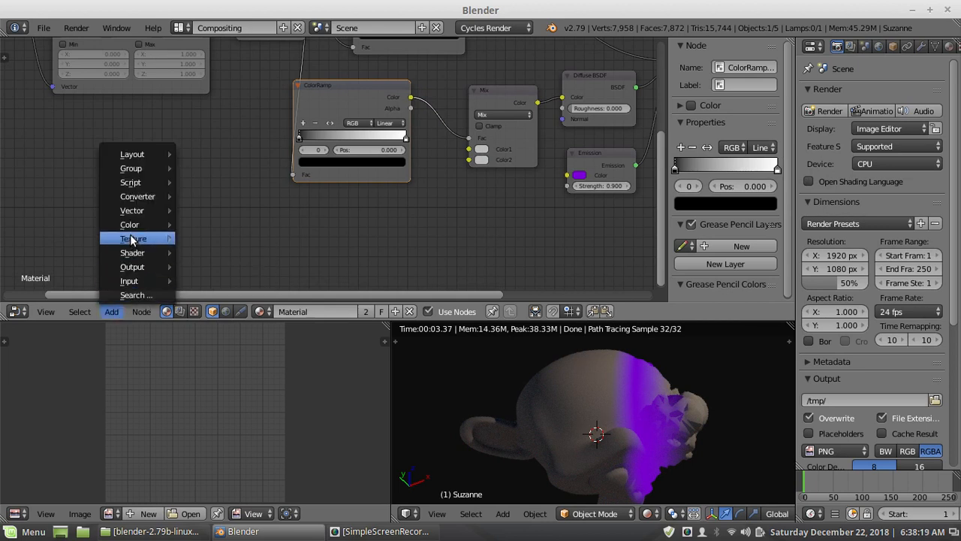
{"action": "mouse_move", "coordinate": [139, 216]}
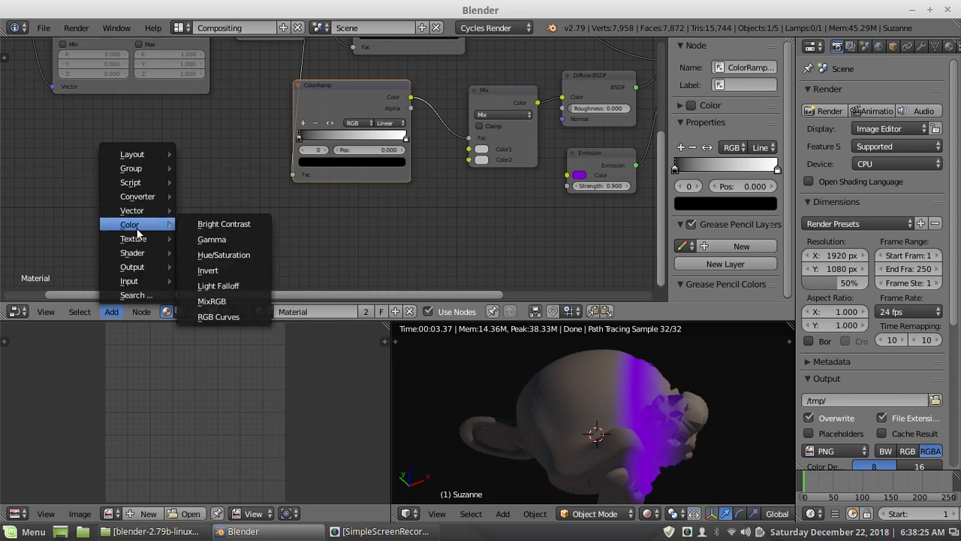
{"action": "left_click", "coordinate": [211, 301]}
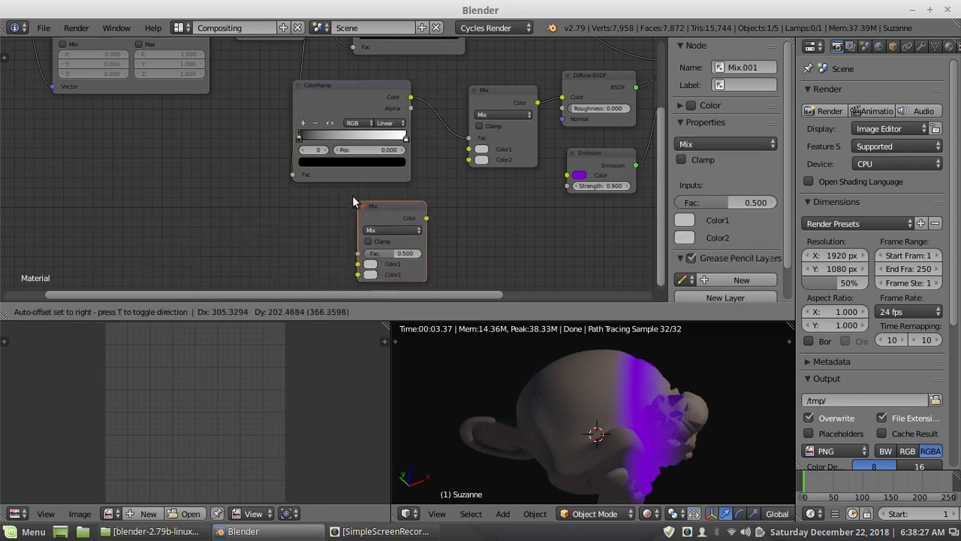
{"action": "left_click", "coordinate": [342, 206]}
{"action": "left_click_drag", "start_coordinate": [409, 223], "coordinate": [433, 194]}
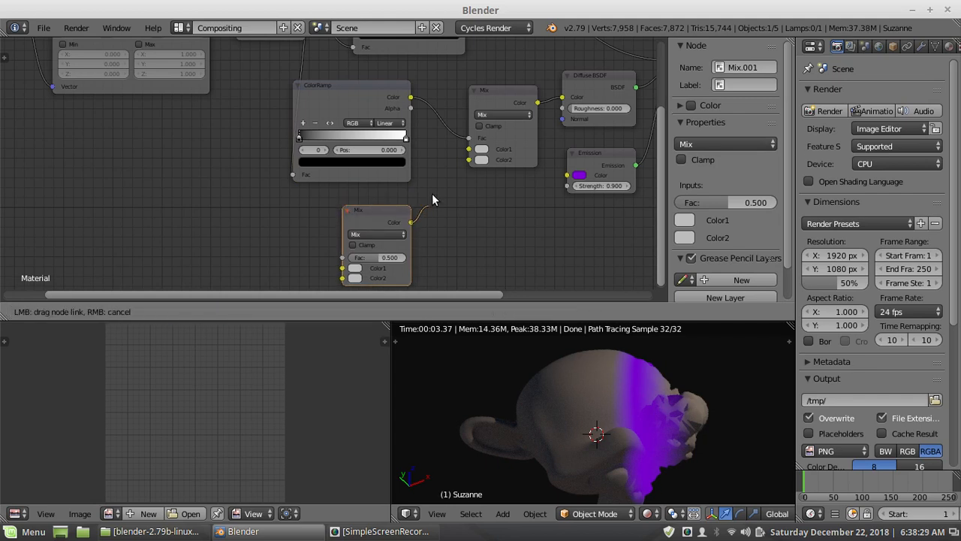
{"action": "left_click_drag", "start_coordinate": [463, 160], "coordinate": [461, 160]}
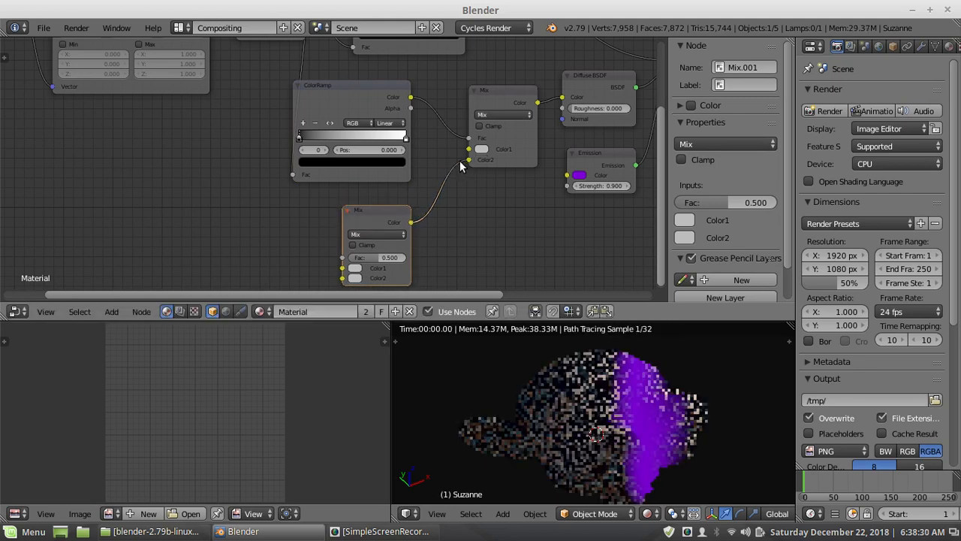
Add a Noise Texture node in front of the second Mix node
{"action": "left_click", "coordinate": [118, 312]}
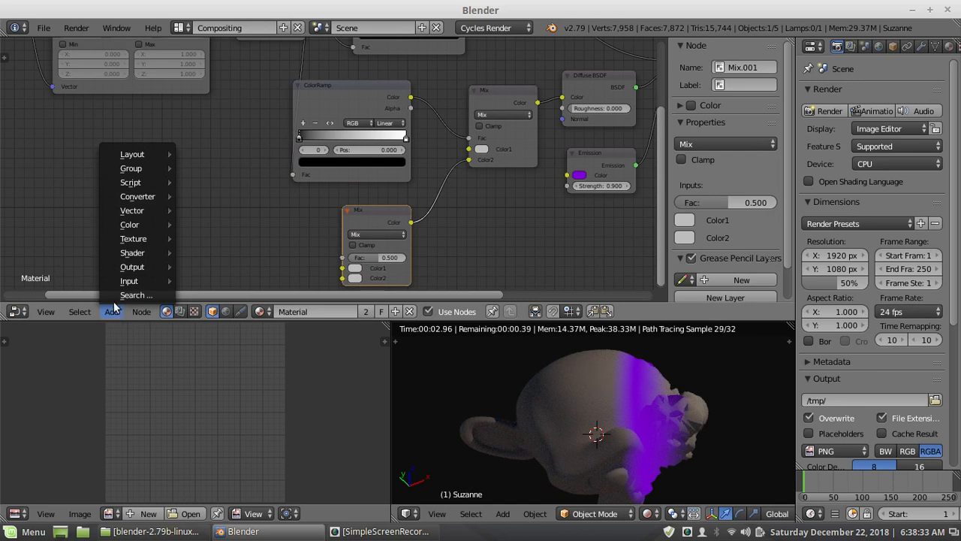
{"action": "mouse_move", "coordinate": [146, 213]}
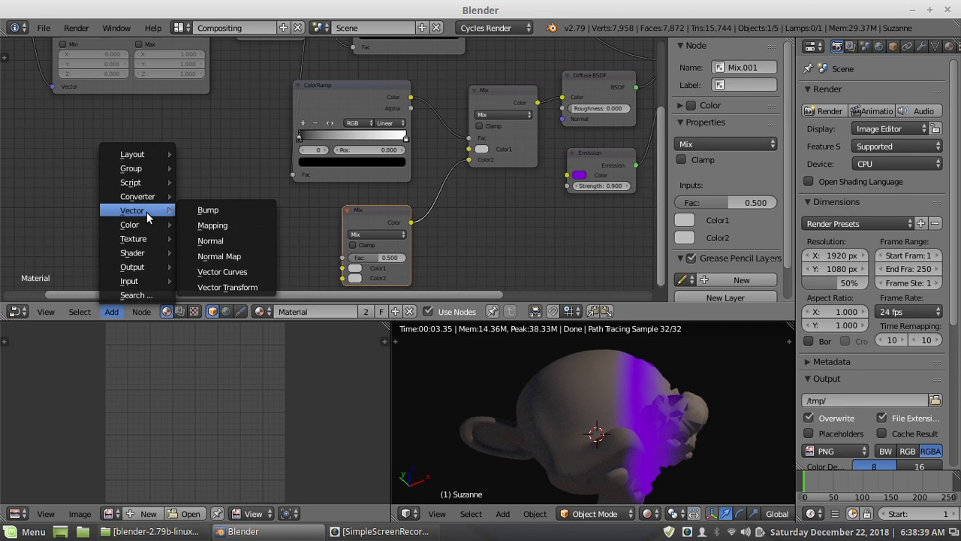
{"action": "mouse_move", "coordinate": [137, 239]}
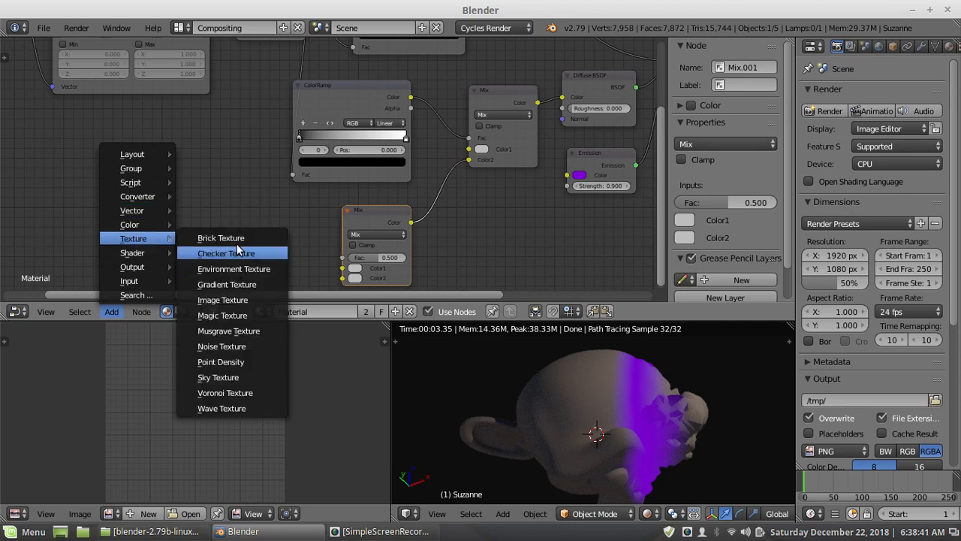
{"action": "left_click", "coordinate": [227, 345]}
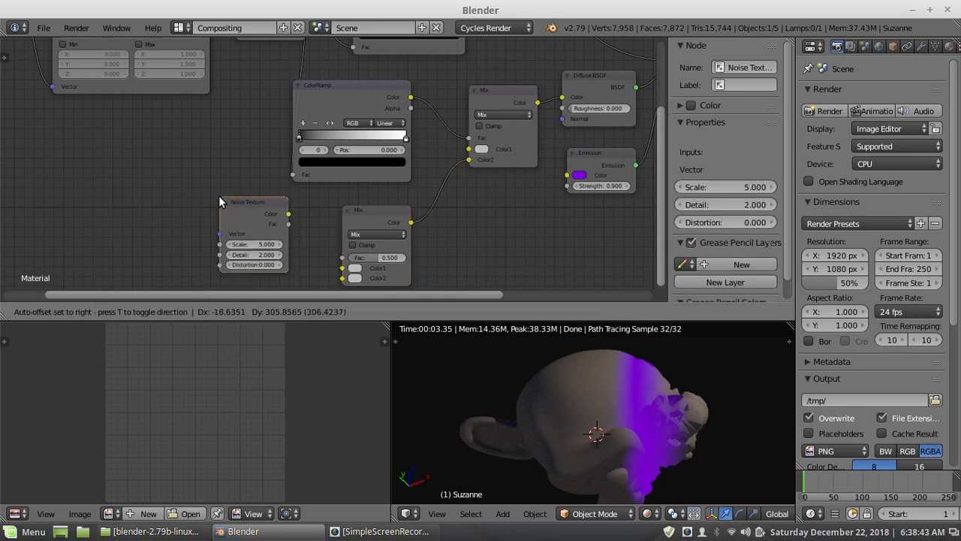
{"action": "left_click", "coordinate": [219, 195]}
{"action": "middle_click_drag", "start_coordinate": [302, 229], "coordinate": [324, 163]}
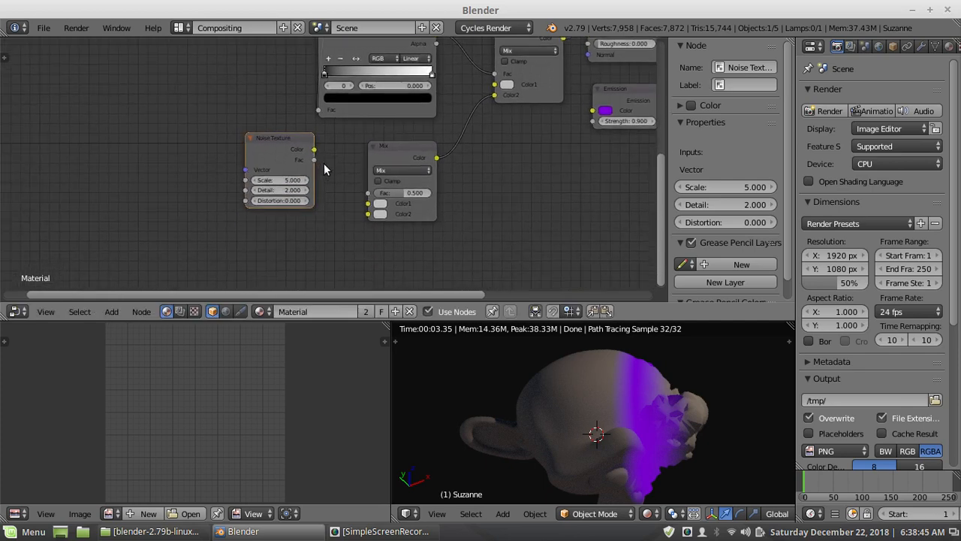
Connect the Noise Texture's Fac output to the second Mix node's Fac input
{"action": "scroll", "coordinate": [320, 159], "scroll_direction": "up", "scroll_amount": 2}
{"action": "left_click_drag", "start_coordinate": [309, 159], "coordinate": [359, 172]}
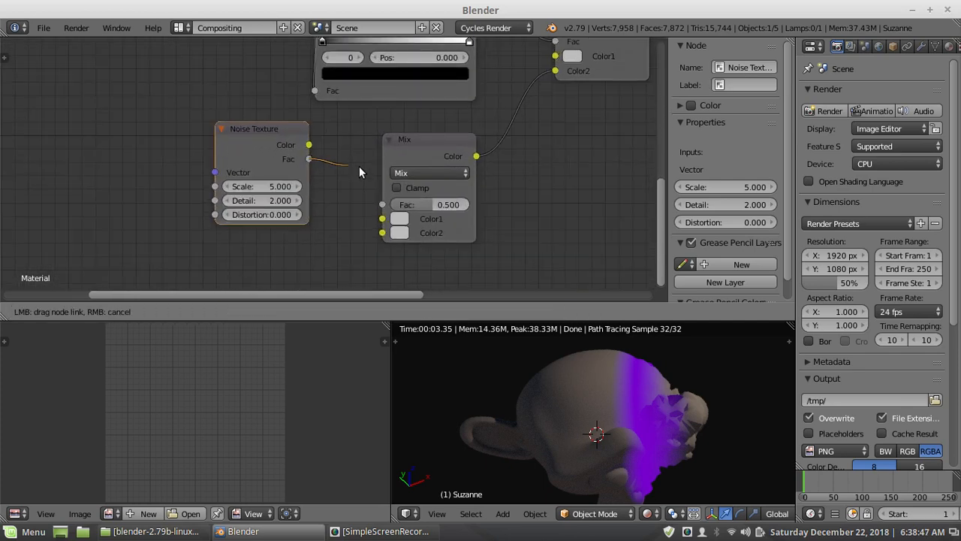
{"action": "left_click_drag", "start_coordinate": [388, 203], "coordinate": [384, 203]}
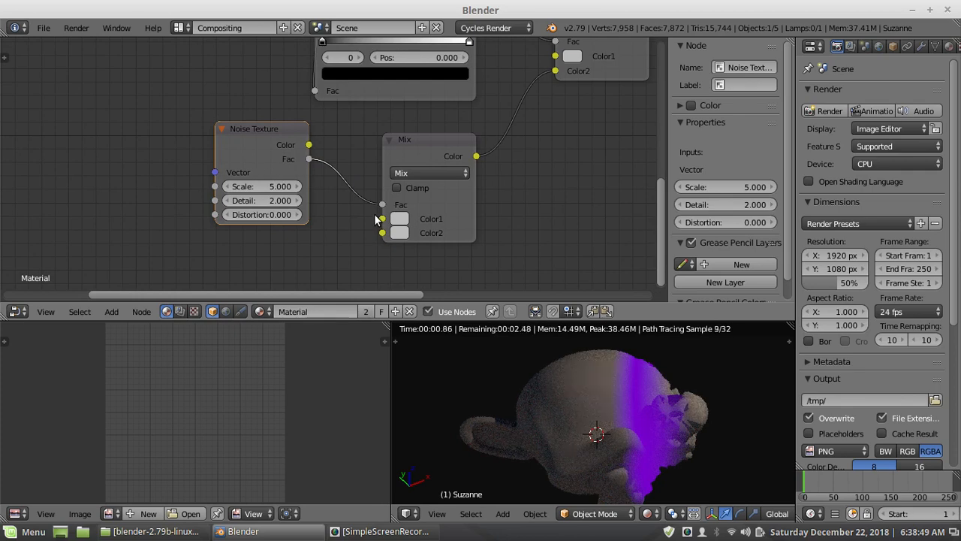
Set the second Mix node's Color1 to red and its Color2 to magenta (R 1.000, G 0.046, B 0.687)
{"action": "left_click", "coordinate": [399, 221]}
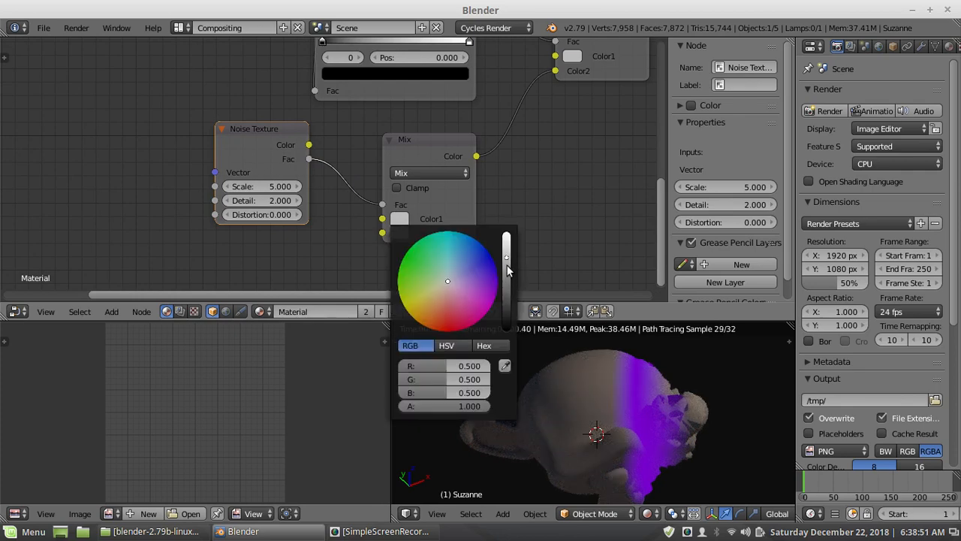
{"action": "left_click", "coordinate": [445, 299]}
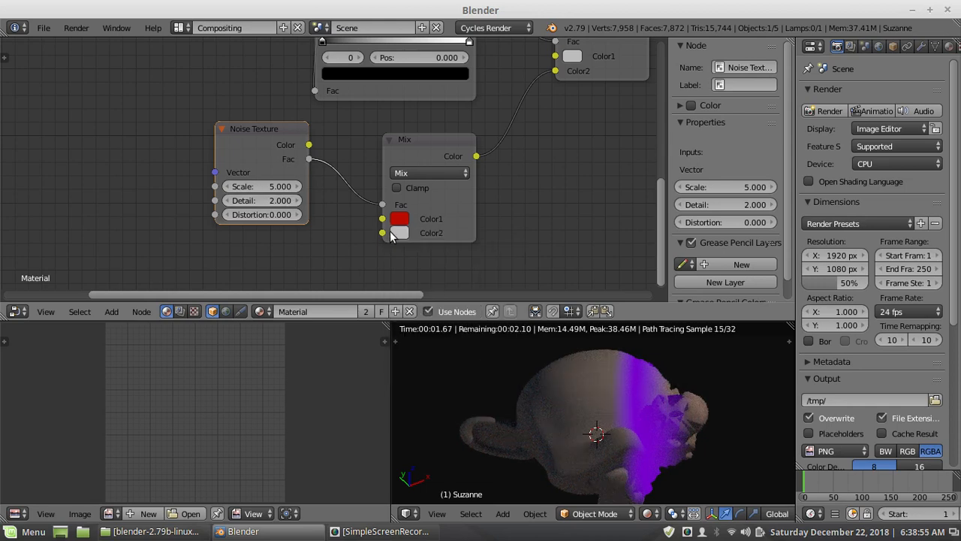
{"action": "left_click", "coordinate": [398, 234]}
{"action": "left_click", "coordinate": [476, 114]}
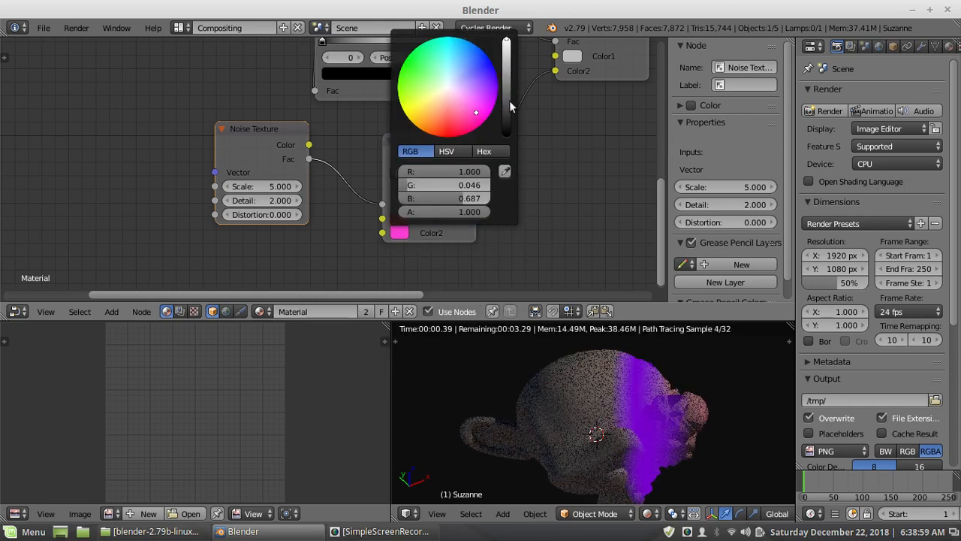
Move the Noise Texture and second Mix nodes further down, clear of the lower ColorRamp
{"action": "scroll", "coordinate": [566, 190], "scroll_direction": "down", "scroll_amount": 1}
{"action": "middle_click_drag", "start_coordinate": [526, 168], "coordinate": [515, 220]}
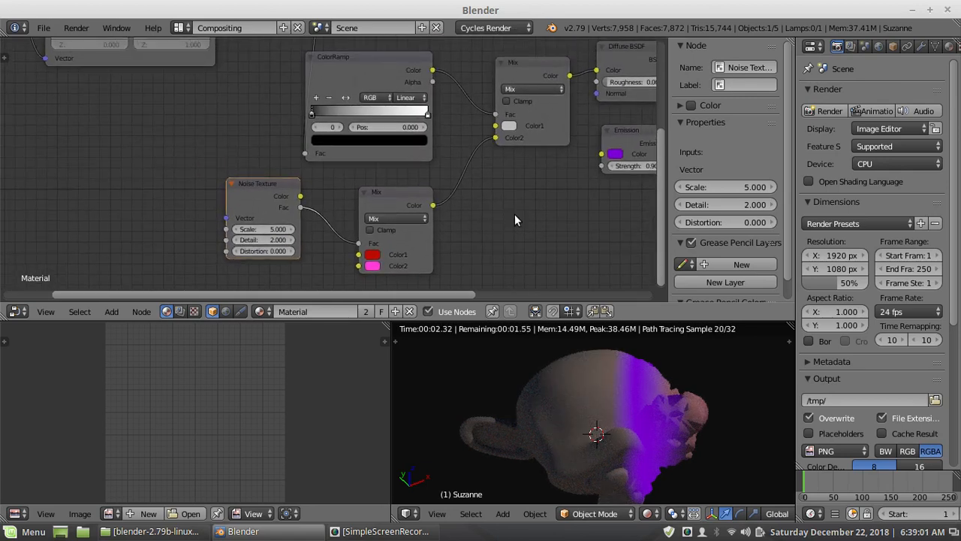
{"action": "left_click_drag", "start_coordinate": [249, 178], "coordinate": [284, 226]}
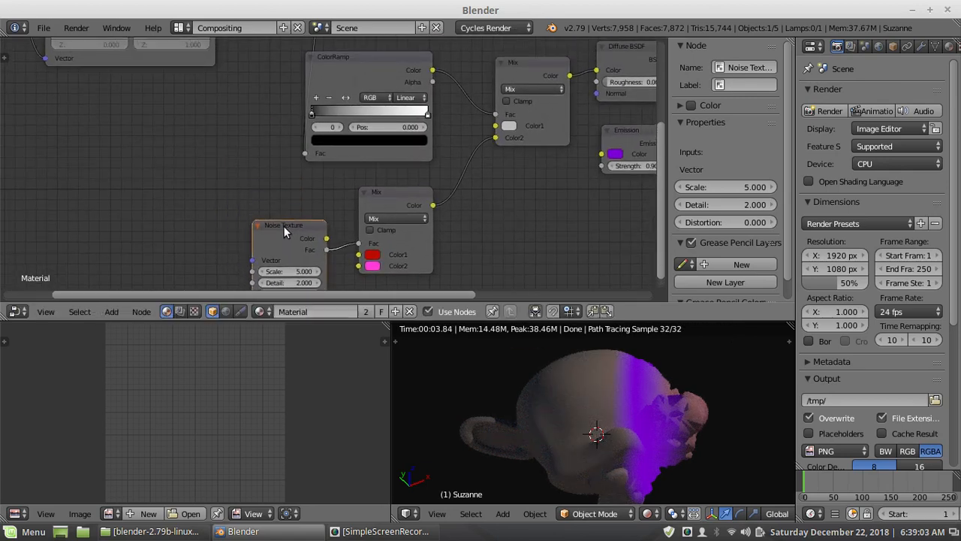
{"action": "left_click_drag", "start_coordinate": [383, 192], "coordinate": [405, 209]}
Place the lower ColorRamp's black stop at 0.591 and its white stop at 0.741
{"action": "scroll", "coordinate": [435, 164], "scroll_direction": "up", "scroll_amount": 1}
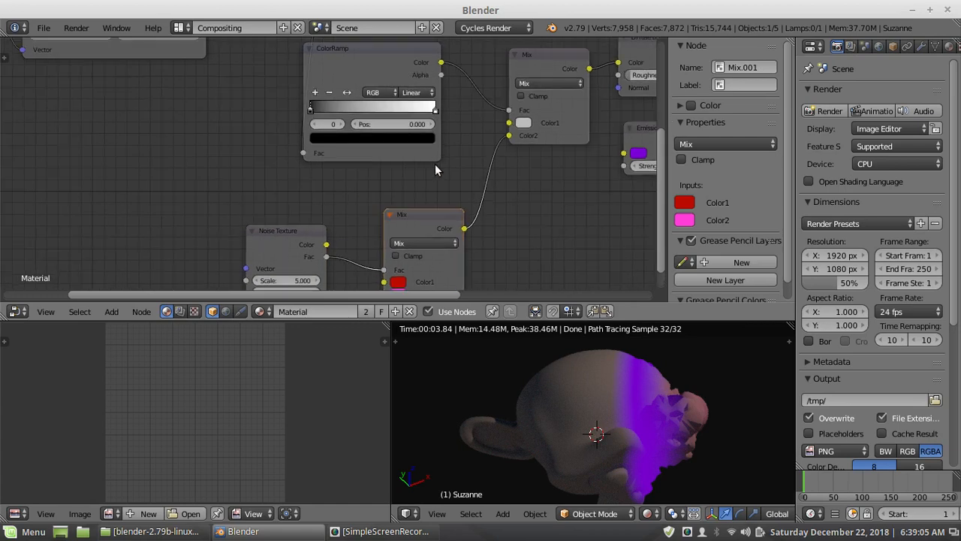
{"action": "middle_click_drag", "start_coordinate": [464, 155], "coordinate": [442, 223]}
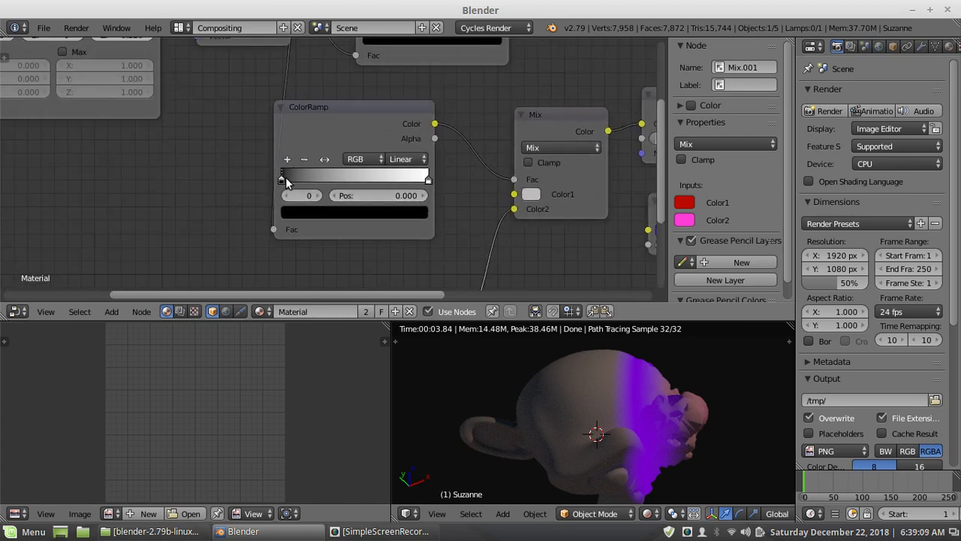
{"action": "left_click_drag", "start_coordinate": [286, 182], "coordinate": [369, 193]}
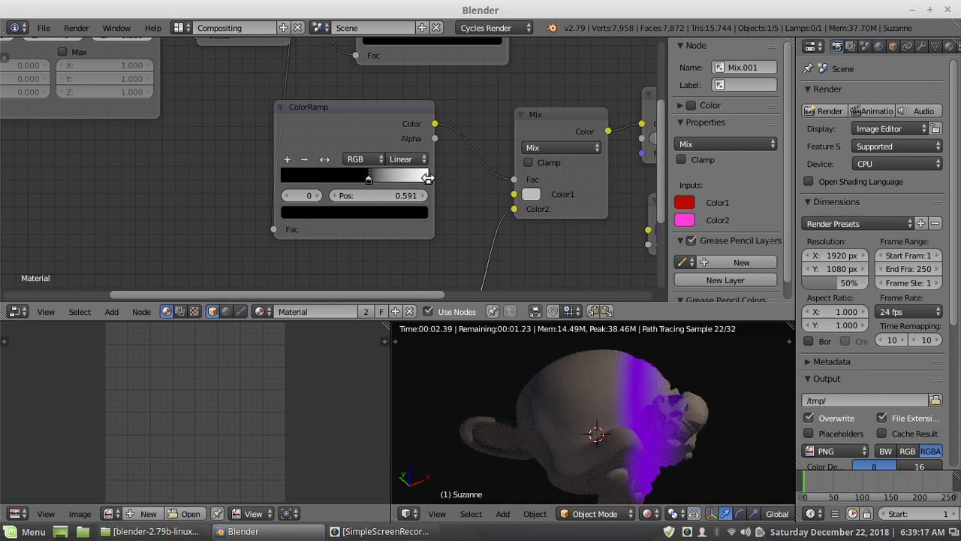
{"action": "left_click_drag", "start_coordinate": [425, 180], "coordinate": [390, 183]}
{"action": "middle_click_drag", "start_coordinate": [638, 382], "coordinate": [578, 381]}
{"action": "scroll", "coordinate": [594, 398], "scroll_direction": "up", "scroll_amount": 5}
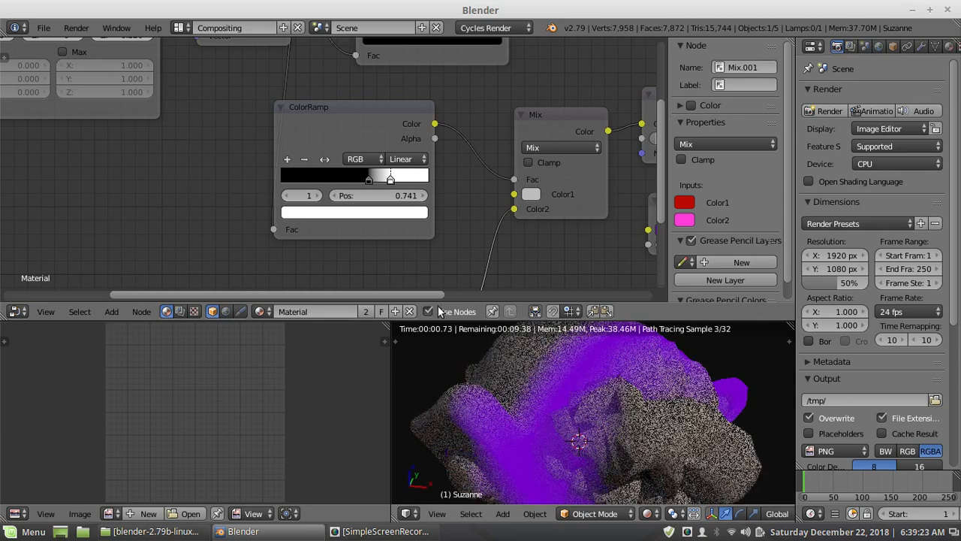
Shift the lower ColorRamp's black stop to 0.200 and its white stop to 0.386
{"action": "scroll", "coordinate": [381, 208], "scroll_direction": "down", "scroll_amount": 2}
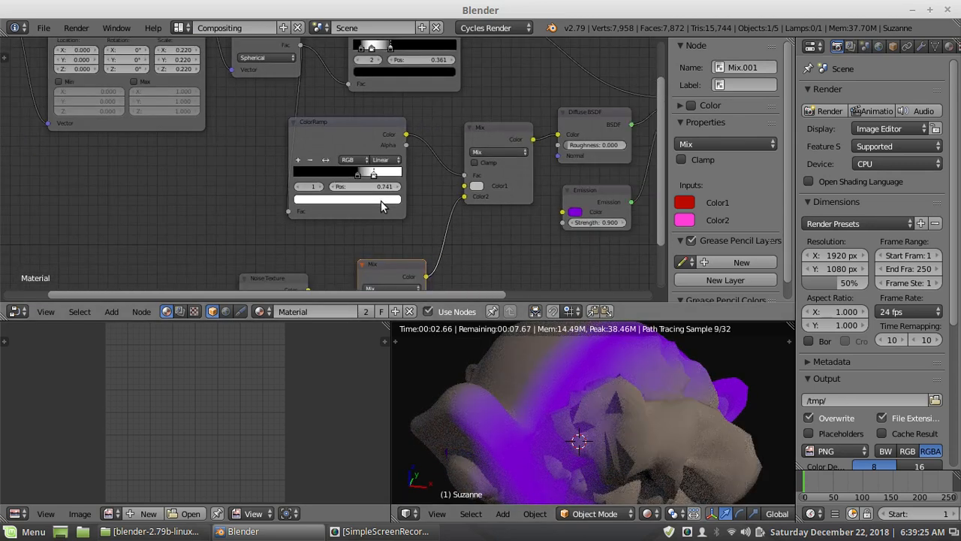
{"action": "scroll", "coordinate": [381, 207], "scroll_direction": "up", "scroll_amount": 2}
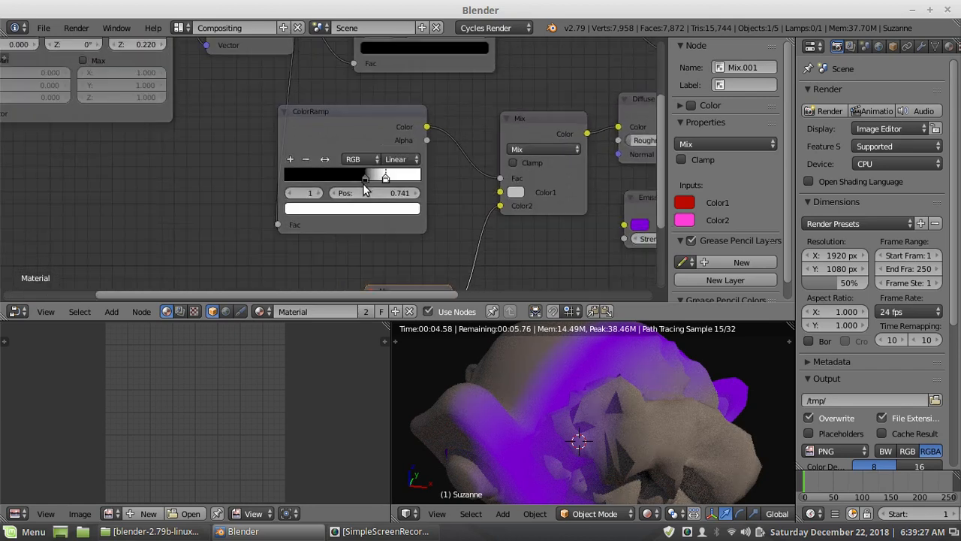
{"action": "left_click_drag", "start_coordinate": [363, 181], "coordinate": [313, 184]}
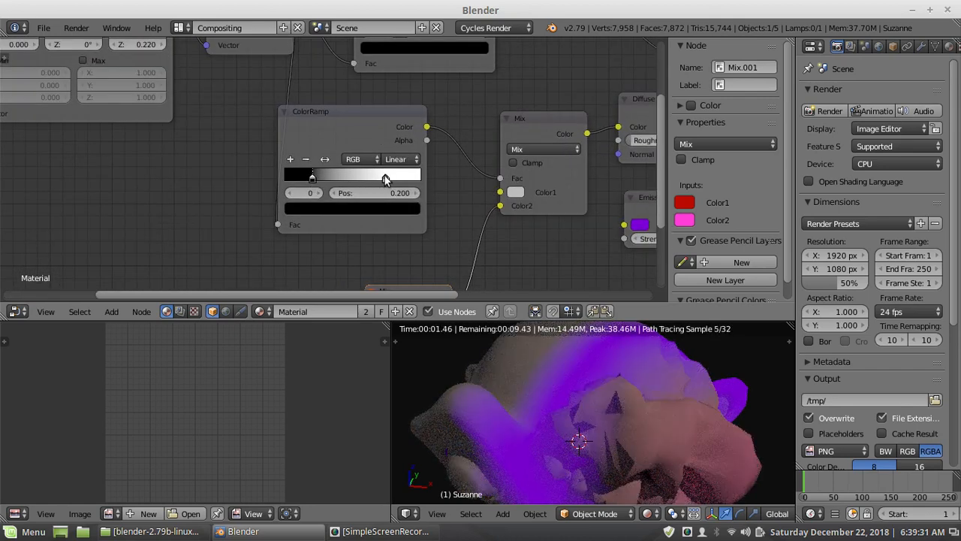
{"action": "left_click_drag", "start_coordinate": [385, 178], "coordinate": [336, 182]}
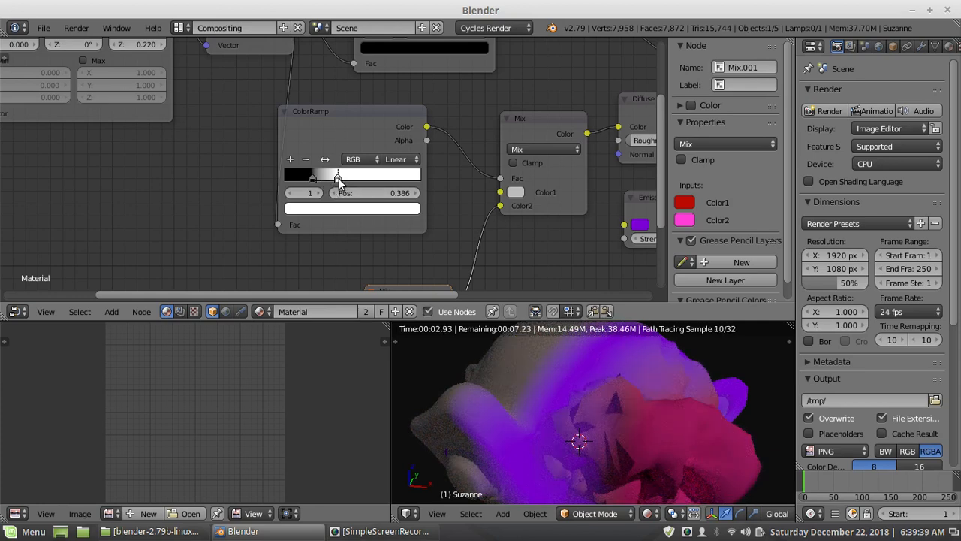
Set the Noise Texture's Scale to 8.200 and its Distortion to 1.500
{"action": "scroll", "coordinate": [203, 158], "scroll_direction": "down", "scroll_amount": 3}
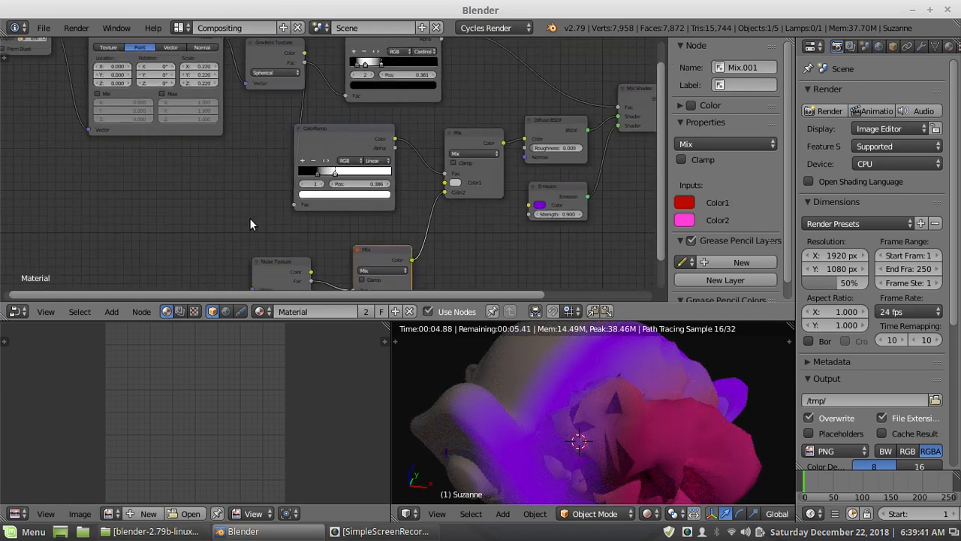
{"action": "middle_click_drag", "start_coordinate": [251, 224], "coordinate": [290, 110]}
{"action": "scroll", "coordinate": [307, 194], "scroll_direction": "up", "scroll_amount": 2}
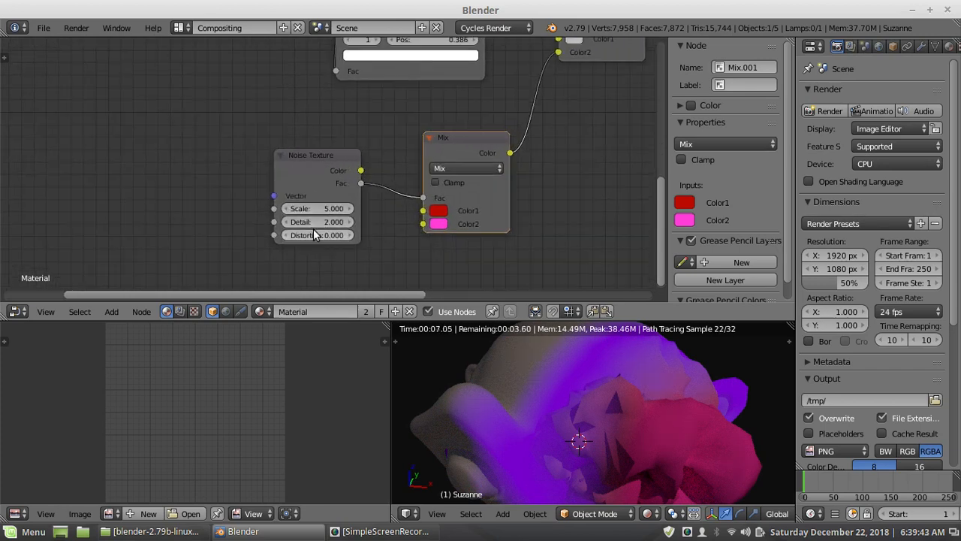
{"action": "left_click_drag", "start_coordinate": [315, 208], "coordinate": [331, 235]}
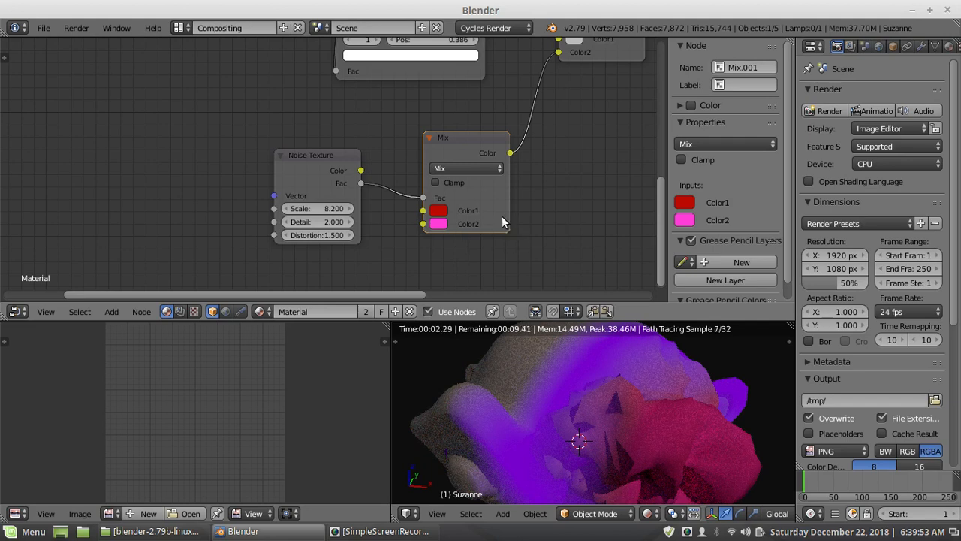
Slide both lower ColorRamp stops slightly toward the white end, placing the white stop at 0.459
{"action": "scroll", "coordinate": [502, 217], "scroll_direction": "down", "scroll_amount": 1}
{"action": "scroll", "coordinate": [320, 128], "scroll_direction": "up", "scroll_amount": 2}
{"action": "middle_click_drag", "start_coordinate": [327, 105], "coordinate": [333, 199]}
{"action": "scroll", "coordinate": [334, 194], "scroll_direction": "down", "scroll_amount": 5}
{"action": "scroll", "coordinate": [324, 156], "scroll_direction": "down", "scroll_amount": 7}
{"action": "middle_click_drag", "start_coordinate": [304, 147], "coordinate": [300, 174]}
{"action": "scroll", "coordinate": [282, 193], "scroll_direction": "up", "scroll_amount": 4}
{"action": "scroll", "coordinate": [282, 199], "scroll_direction": "up", "scroll_amount": 1}
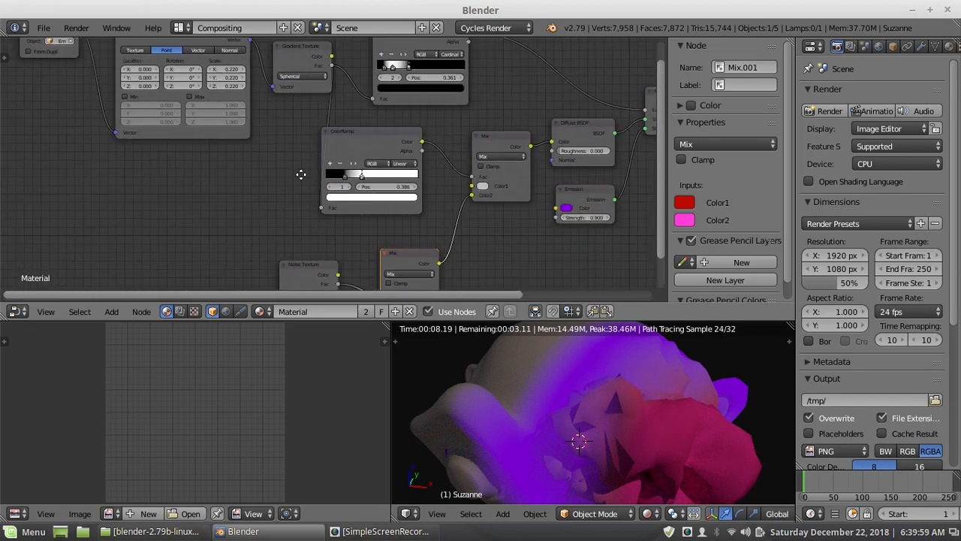
{"action": "scroll", "coordinate": [304, 180], "scroll_direction": "up", "scroll_amount": 2}
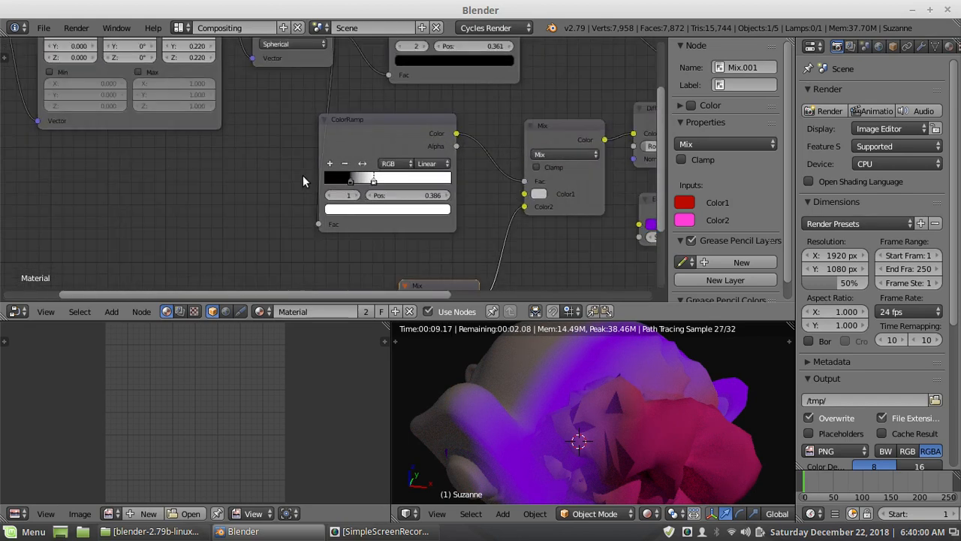
{"action": "left_click", "coordinate": [351, 181]}
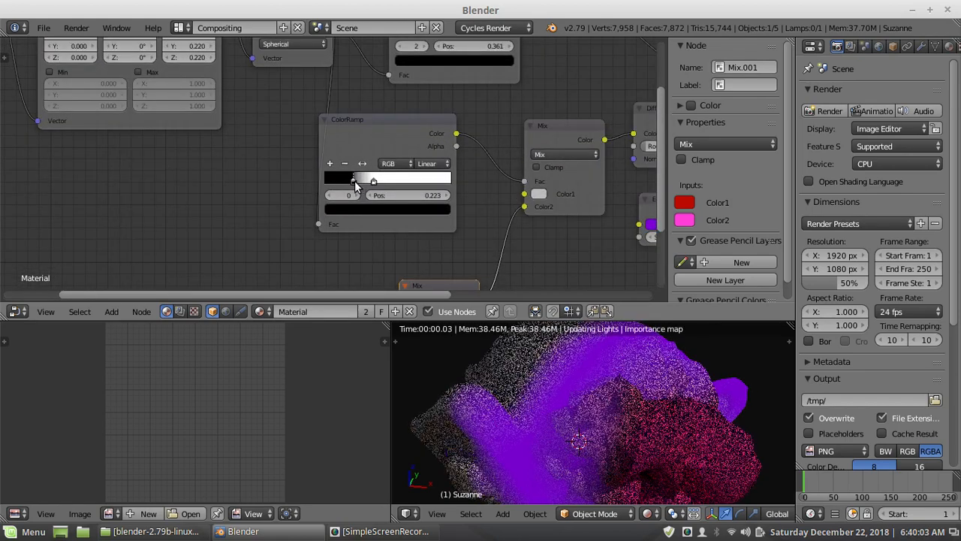
{"action": "left_click_drag", "start_coordinate": [356, 186], "coordinate": [382, 181]}
Tighten the lower ColorRamp's transition with the black stop at 0.223 and the white stop at 0.327
{"action": "scroll", "coordinate": [246, 140], "scroll_direction": "down", "scroll_amount": 8}
{"action": "middle_click_drag", "start_coordinate": [266, 165], "coordinate": [284, 171]}
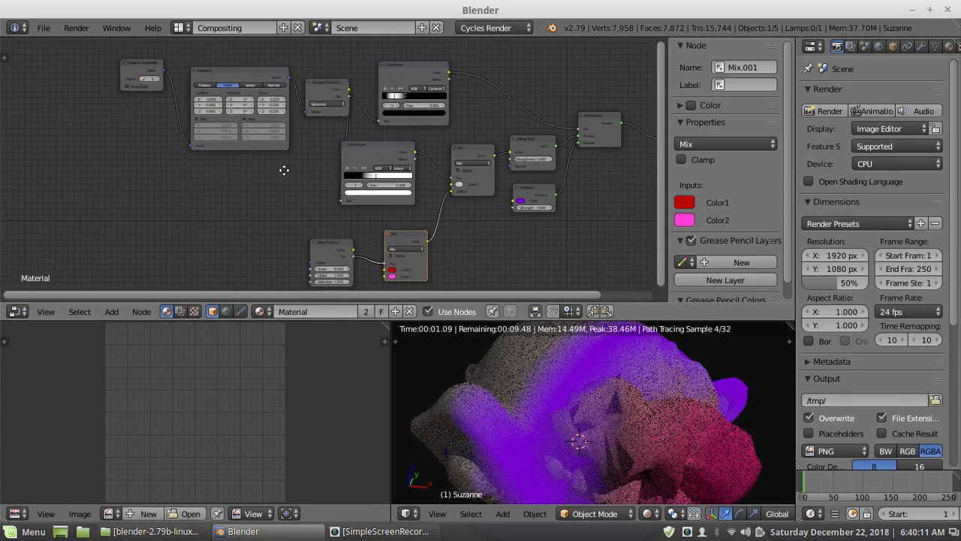
{"action": "scroll", "coordinate": [284, 170], "scroll_direction": "up", "scroll_amount": 5}
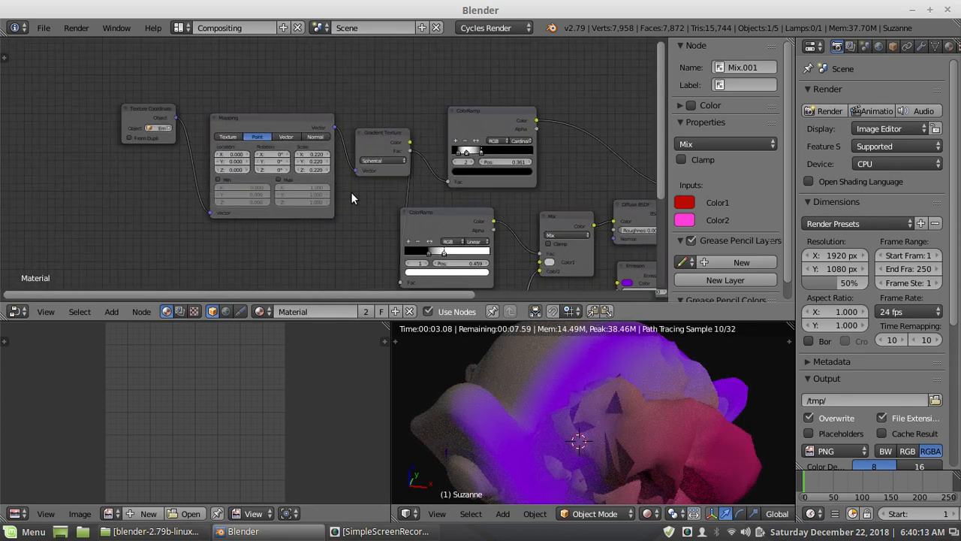
{"action": "middle_click_drag", "start_coordinate": [378, 256], "coordinate": [349, 156]}
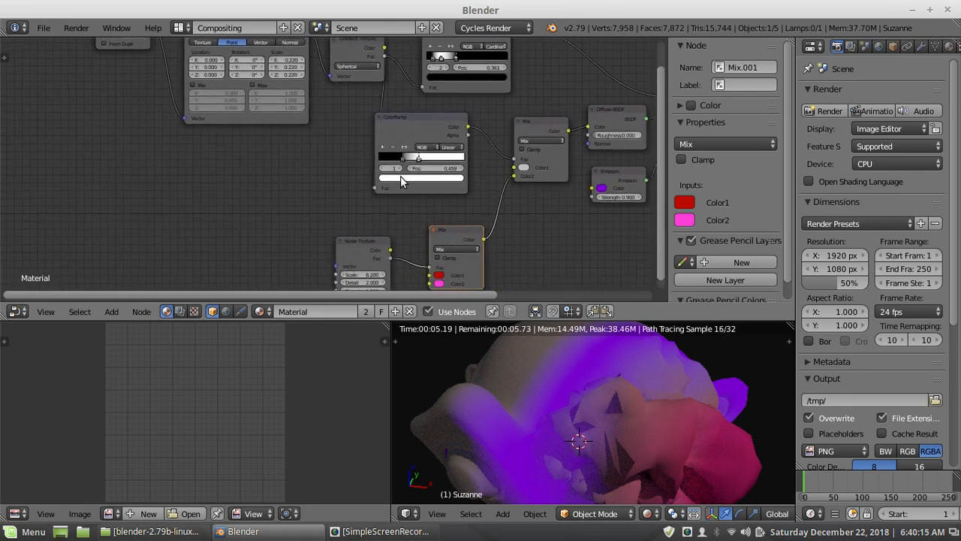
{"action": "scroll", "coordinate": [402, 181], "scroll_direction": "up", "scroll_amount": 4}
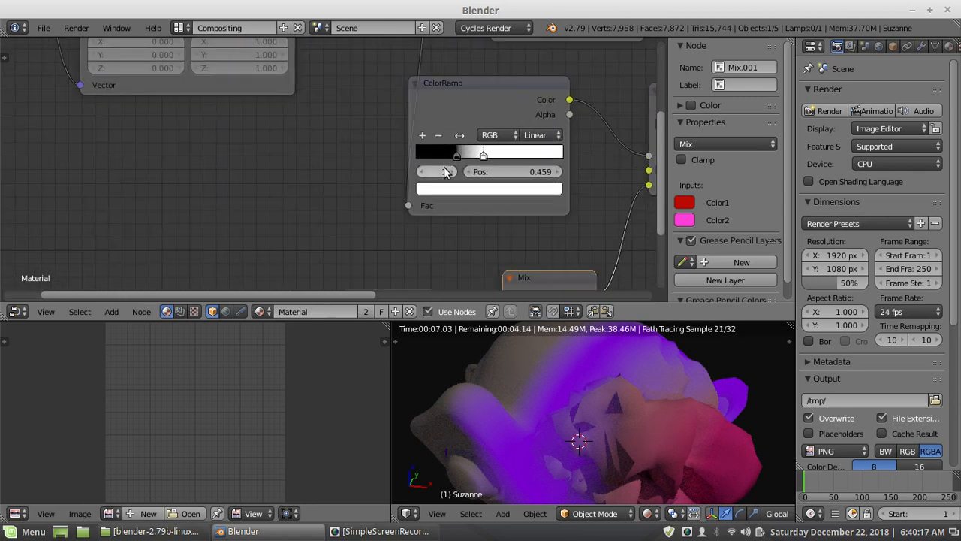
{"action": "left_click_drag", "start_coordinate": [478, 154], "coordinate": [449, 156]}
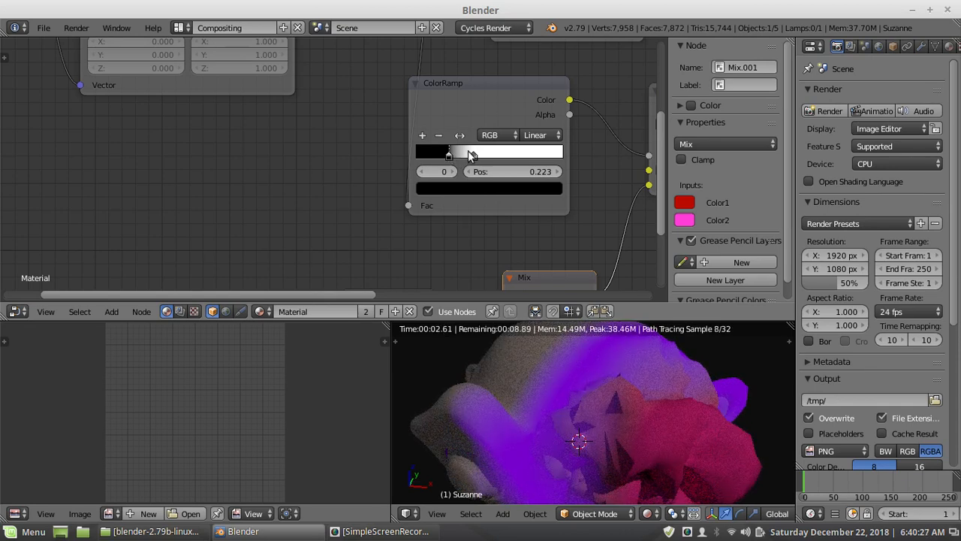
{"action": "left_click_drag", "start_coordinate": [473, 156], "coordinate": [463, 154]}
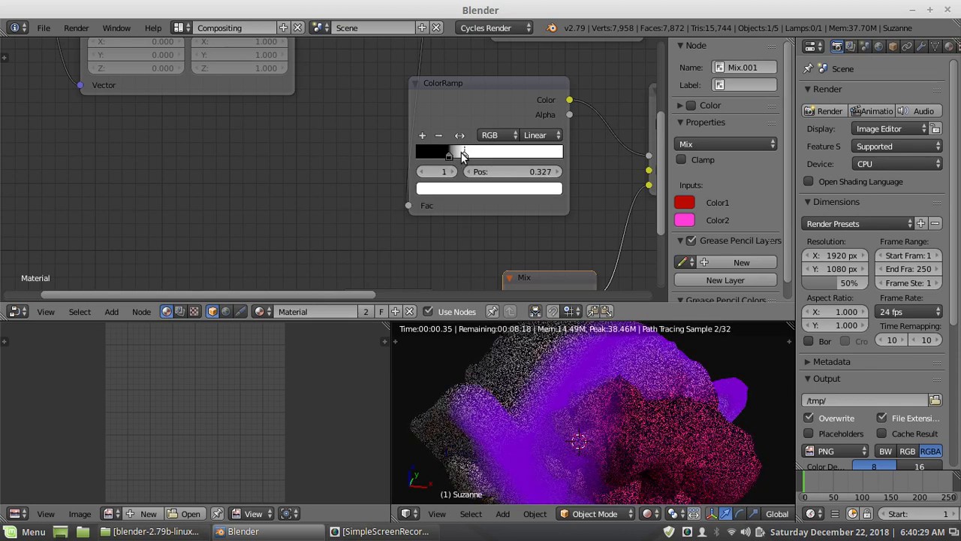
Switch the workspace to the Default screen layout
{"action": "scroll", "coordinate": [356, 182], "scroll_direction": "down", "scroll_amount": 3}
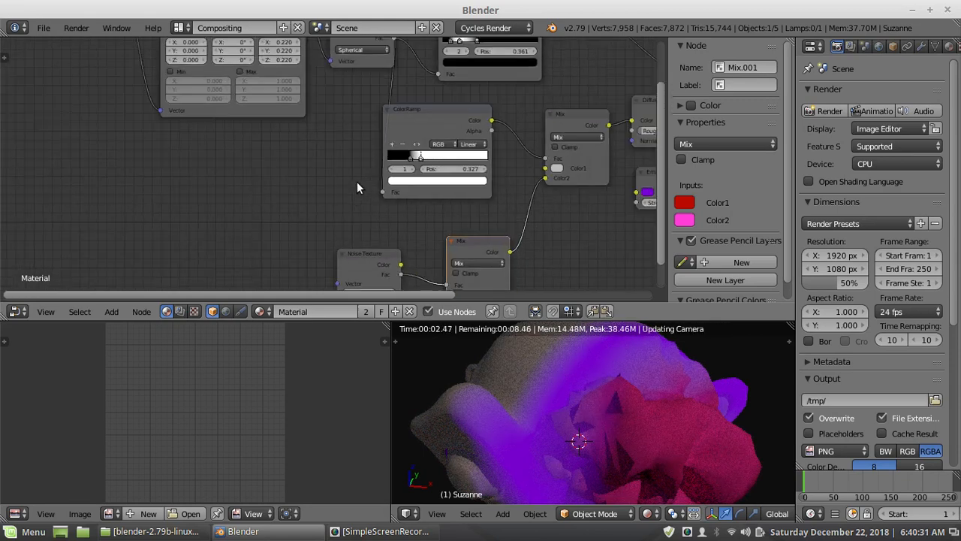
{"action": "left_click", "coordinate": [182, 28]}
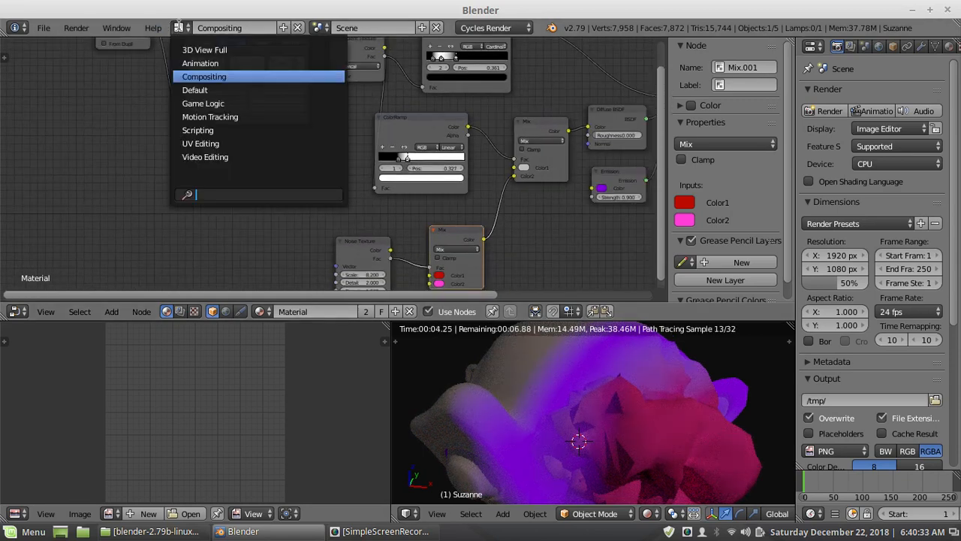
{"action": "left_click", "coordinate": [204, 90]}
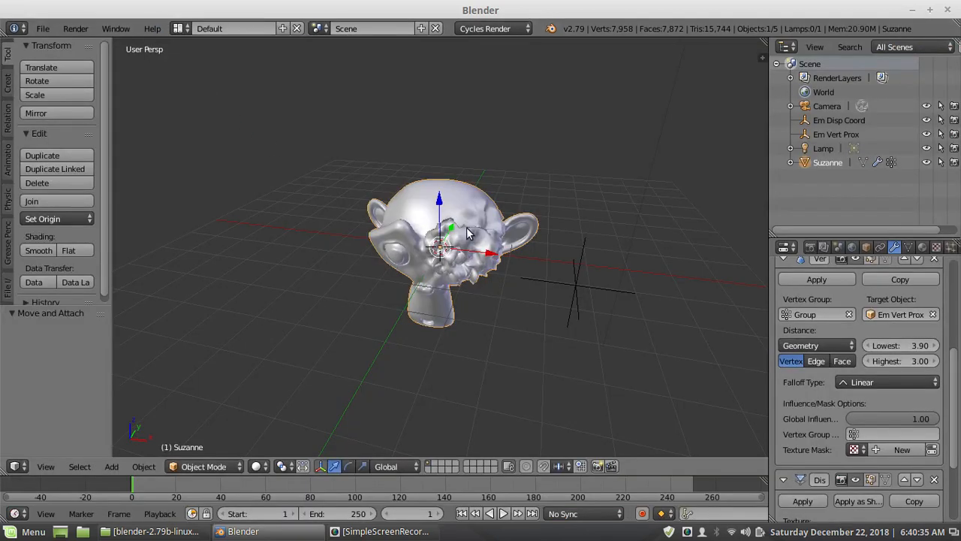
Select the Em Vert Prox empty and set the 3D view's shading to Rendered
{"action": "right_click", "coordinate": [584, 291]}
{"action": "left_click", "coordinate": [257, 466]}
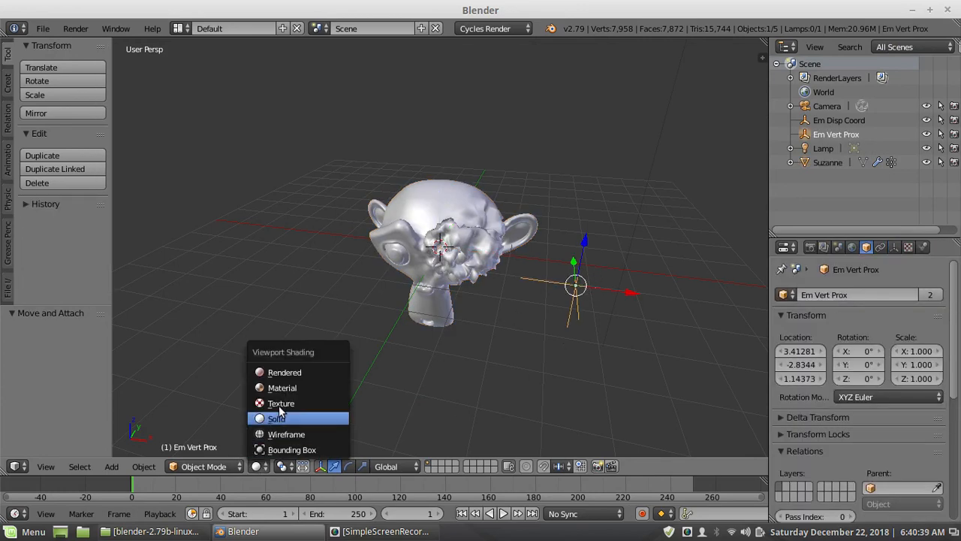
{"action": "left_click", "coordinate": [294, 375]}
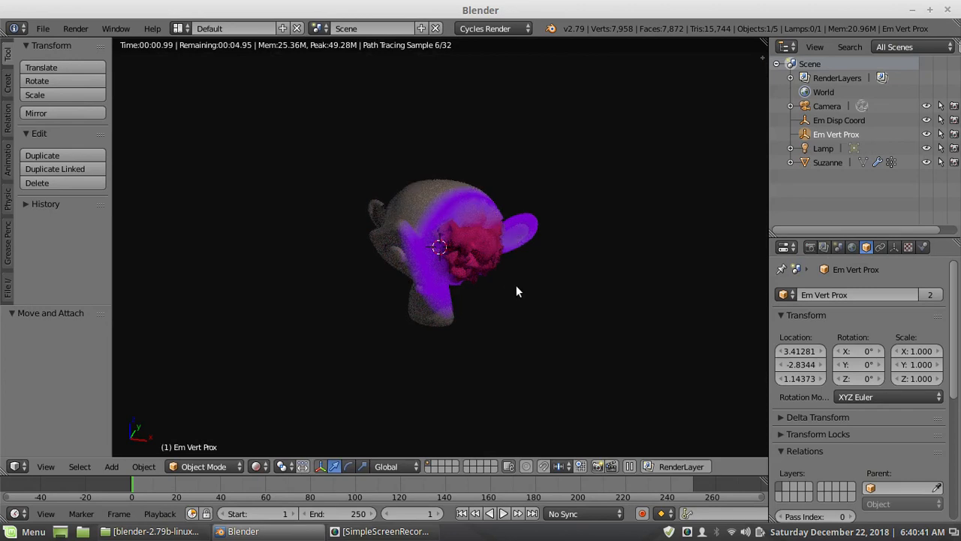
Move the Em Vert Prox empty toward Suzanne's head by about -1.62 in X, 0.32 in Y and -0.36 in Z
{"action": "middle_click_drag", "start_coordinate": [443, 278], "coordinate": [501, 267]}
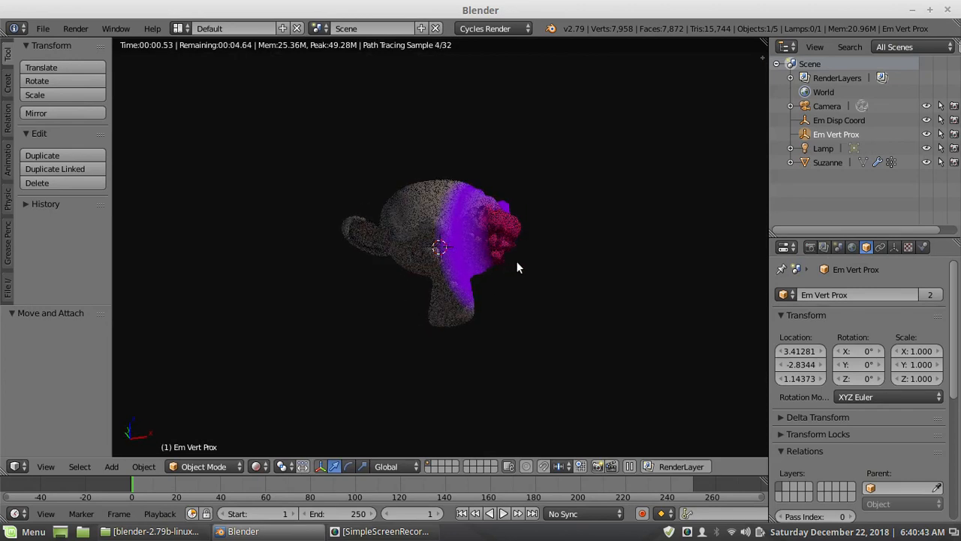
{"action": "key", "text": "g"}
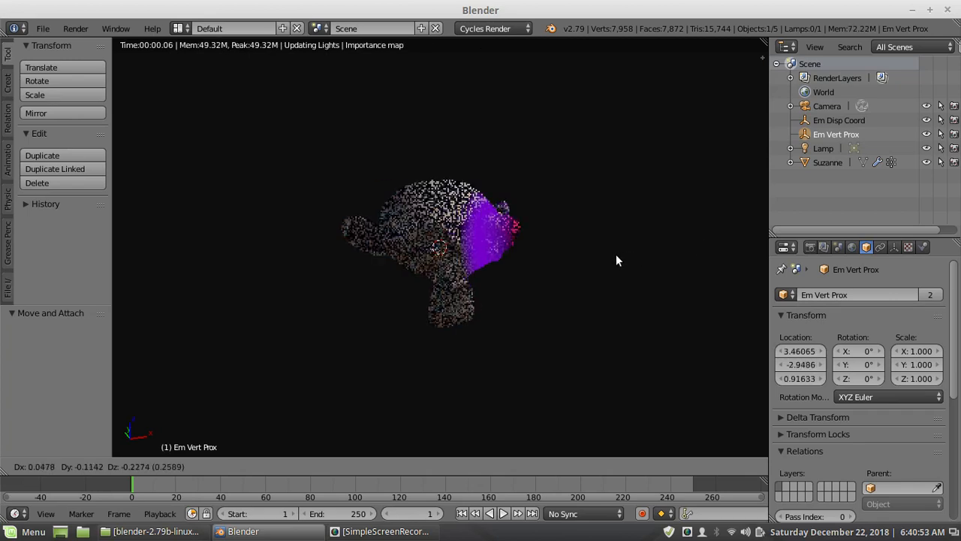
{"action": "left_click", "coordinate": [544, 264]}
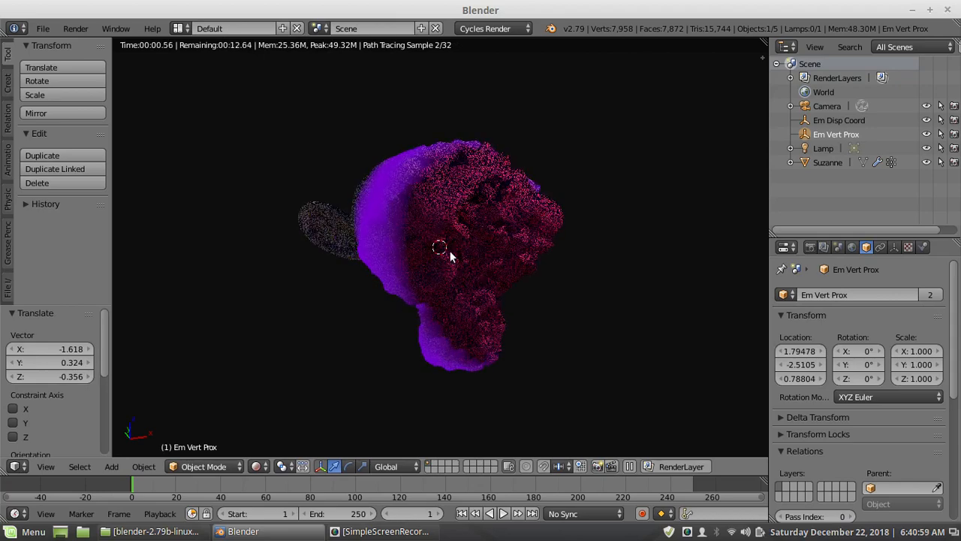
Switch the 3D view's shading from Rendered back to Solid
{"action": "middle_click_drag", "start_coordinate": [450, 251], "coordinate": [481, 272]}
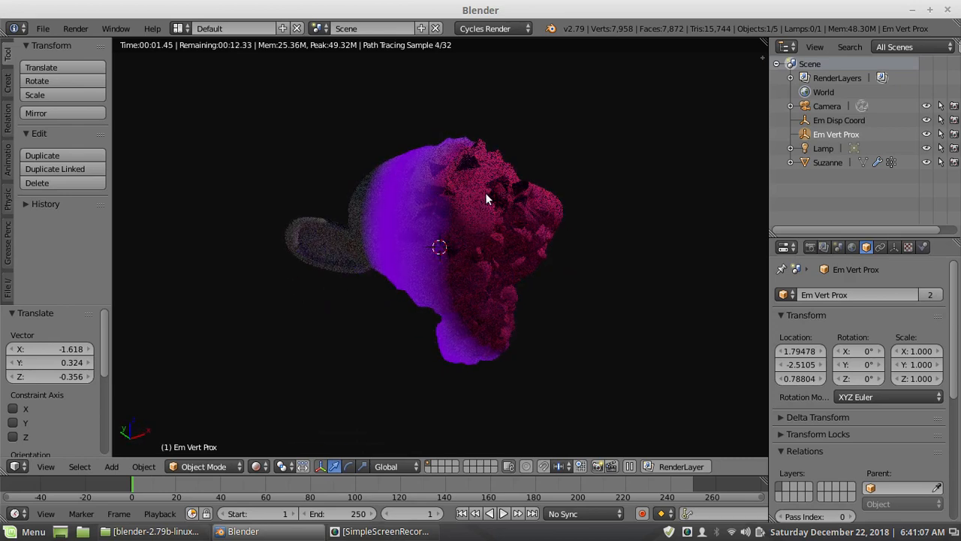
{"action": "left_click", "coordinate": [257, 466]}
{"action": "left_click", "coordinate": [299, 419]}
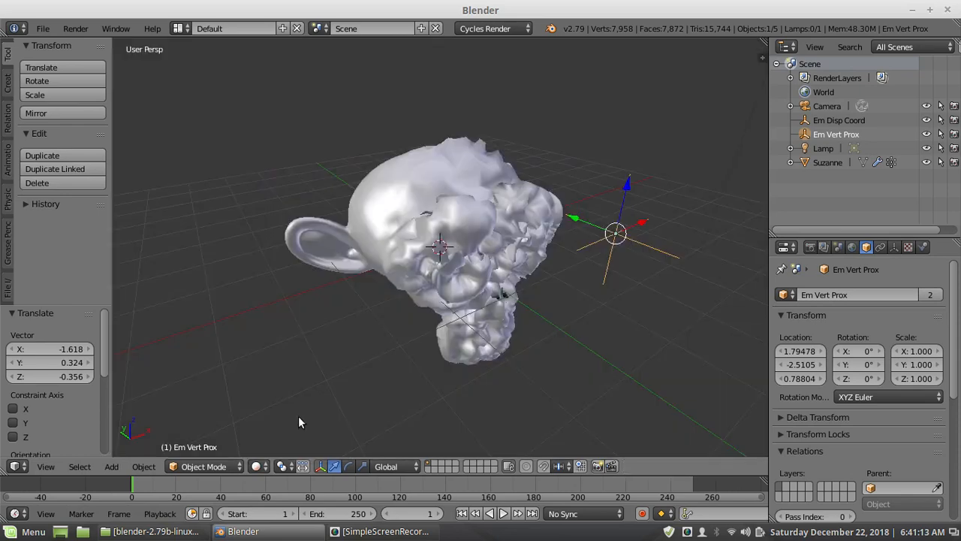
Select the Em Disp Coord empty and move it by about 1.11 in X, -0.82 in Y and -0.12 in Z
{"action": "left_click", "coordinate": [834, 120]}
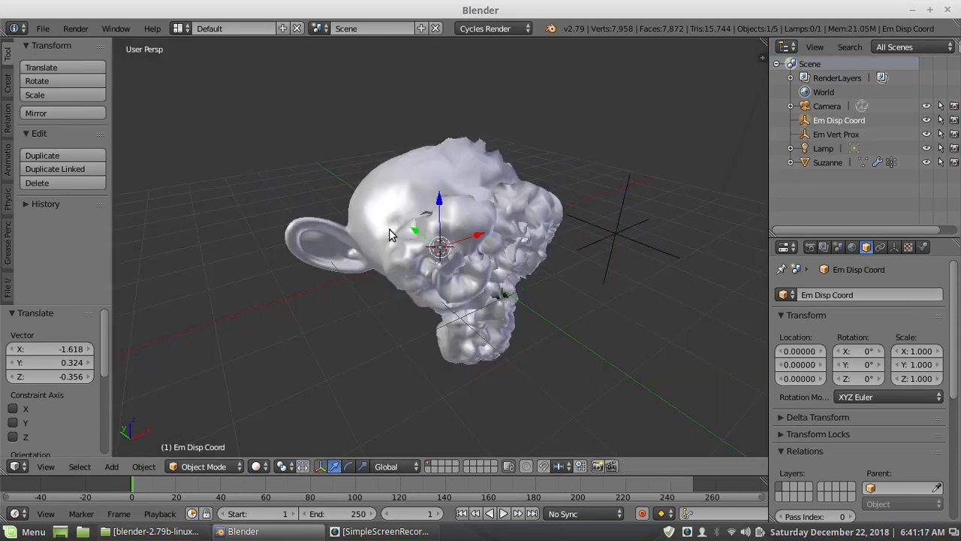
{"action": "key", "text": "g"}
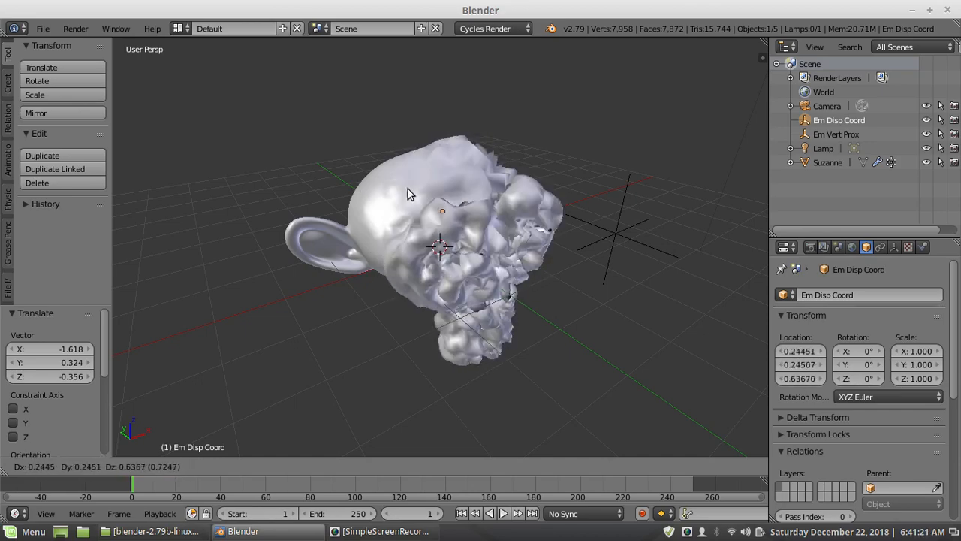
{"action": "left_click", "coordinate": [462, 239]}
{"action": "middle_click_drag", "start_coordinate": [518, 270], "coordinate": [576, 268]}
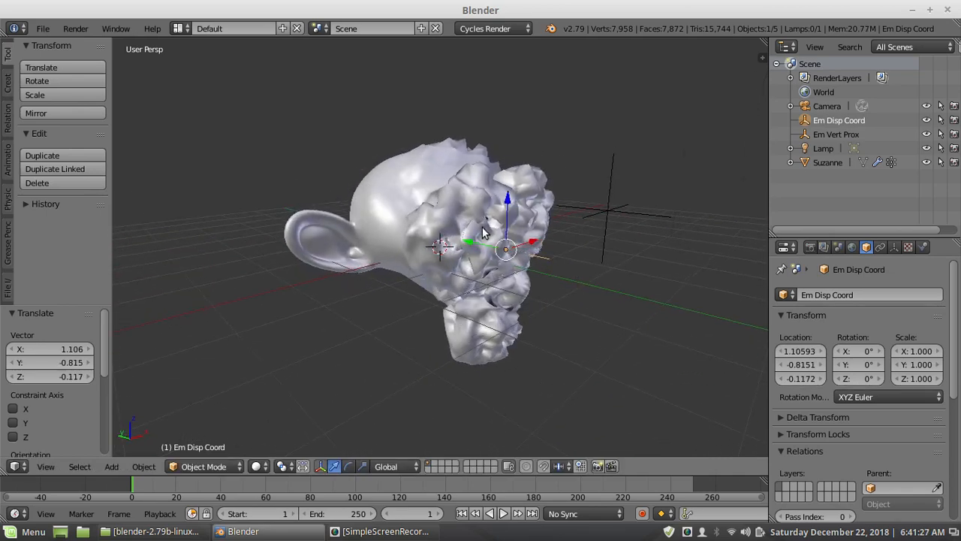
{"action": "middle_click_drag", "start_coordinate": [530, 272], "coordinate": [506, 272]}
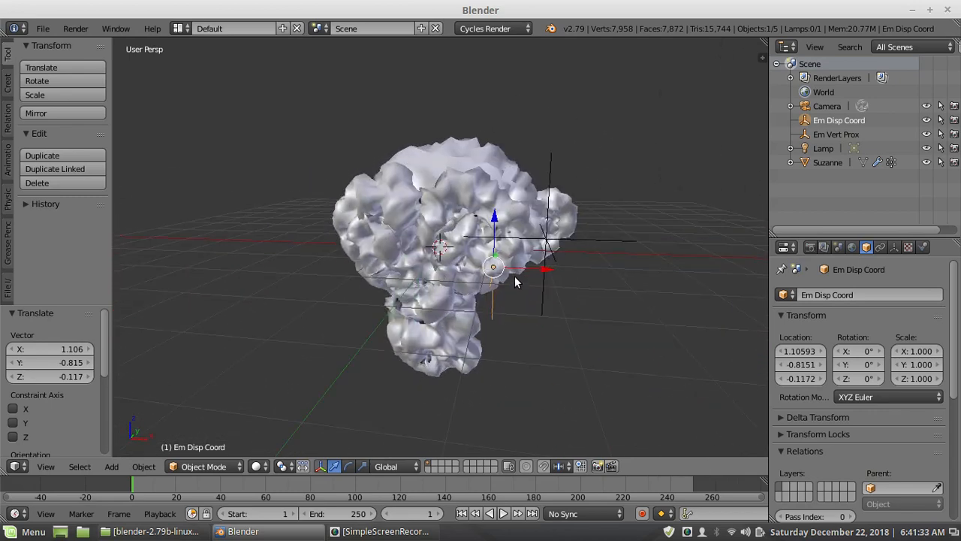
Raise the Em Disp Coord empty by about 0.71 in Z, with shifts of about -0.03 in X and 0.05 in Y
{"action": "scroll", "coordinate": [515, 282], "scroll_direction": "up", "scroll_amount": 2}
{"action": "scroll", "coordinate": [554, 272], "scroll_direction": "down", "scroll_amount": 2}
{"action": "middle_click_drag", "start_coordinate": [601, 279], "coordinate": [550, 269]}
{"action": "key", "text": "g"}
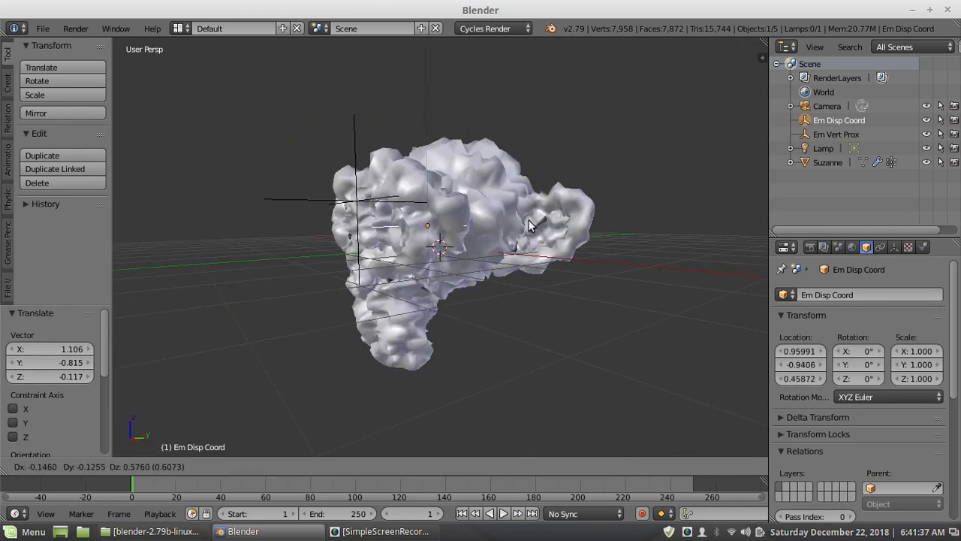
{"action": "left_click", "coordinate": [545, 227]}
{"action": "middle_click_drag", "start_coordinate": [544, 227], "coordinate": [551, 292]}
{"action": "middle_click_drag", "start_coordinate": [409, 265], "coordinate": [473, 240]}
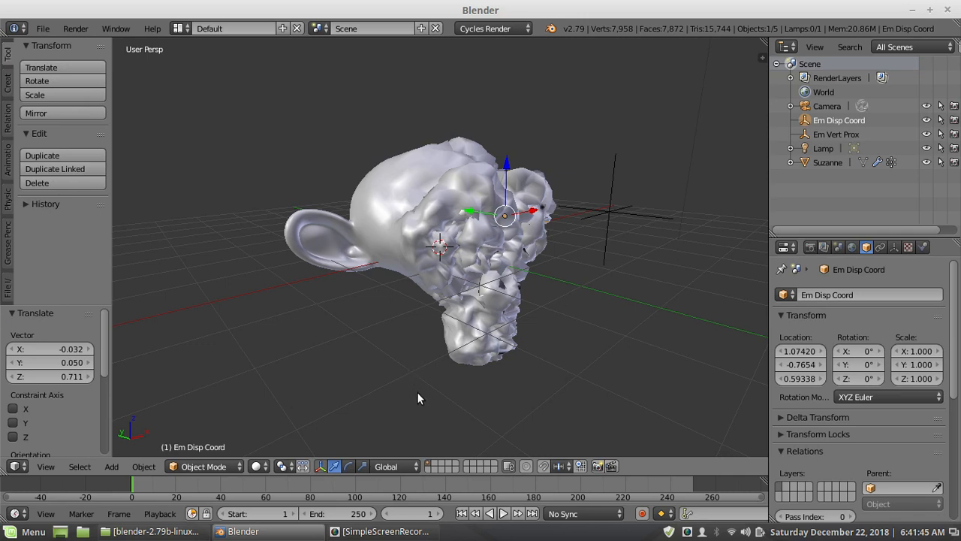
{"action": "mouse_move", "coordinate": [388, 531]}
{"action": "left_click", "coordinate": [378, 531]}
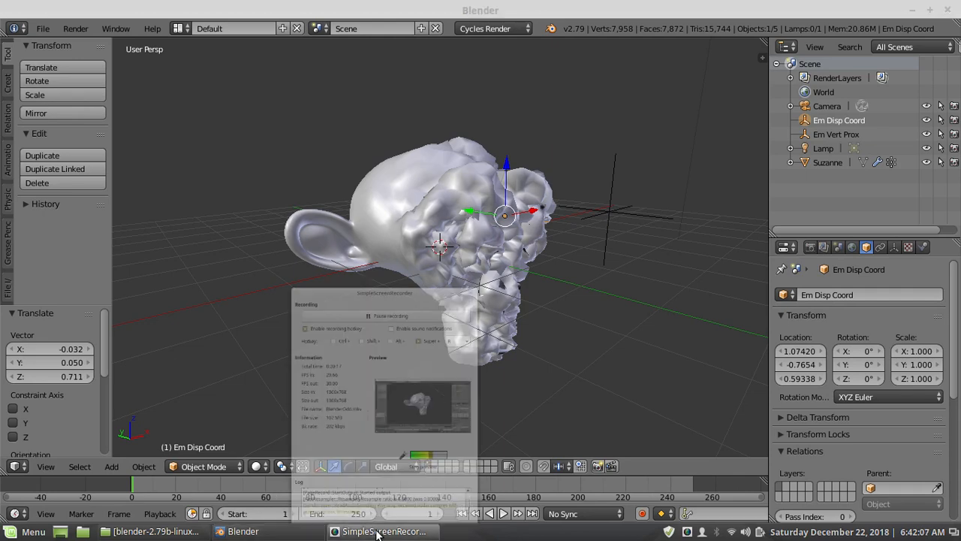